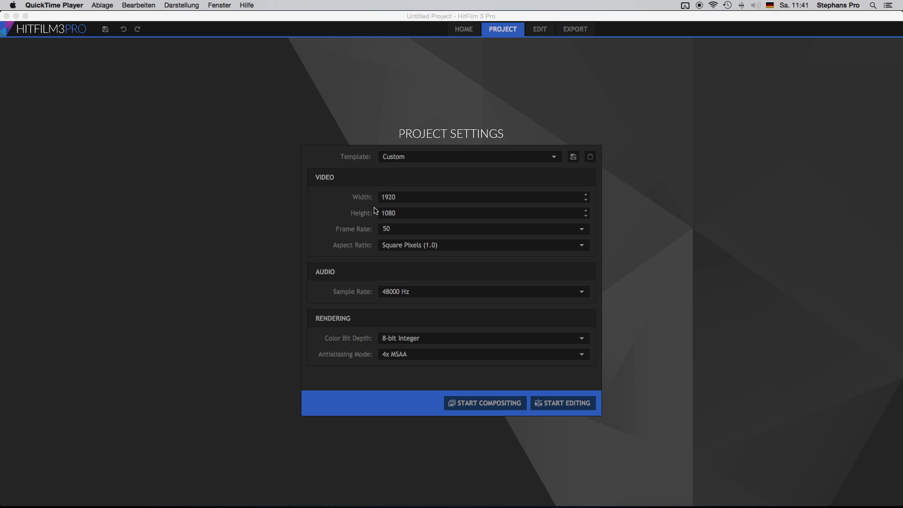
# - Start a compositing project and create a 10-second 1920×1080 composite shot named Starfield
pyautogui.click(482, 409)
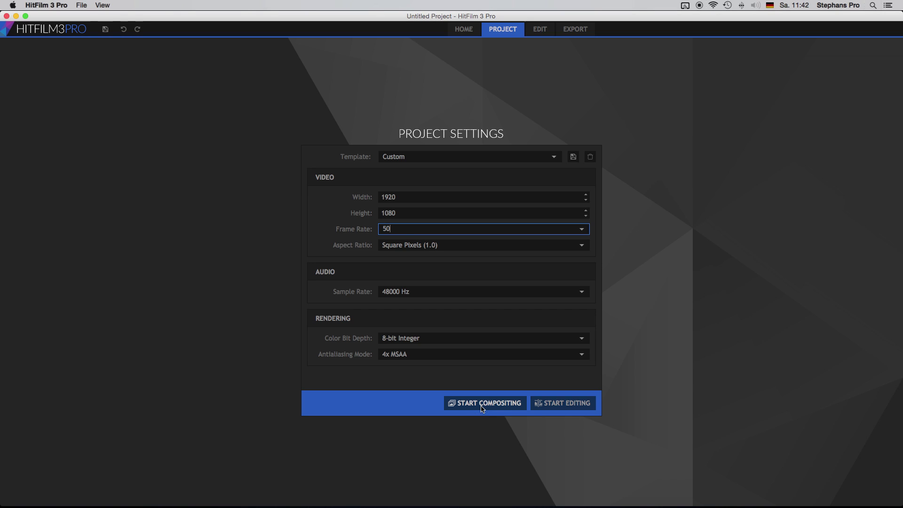
pyautogui.click(482, 404)
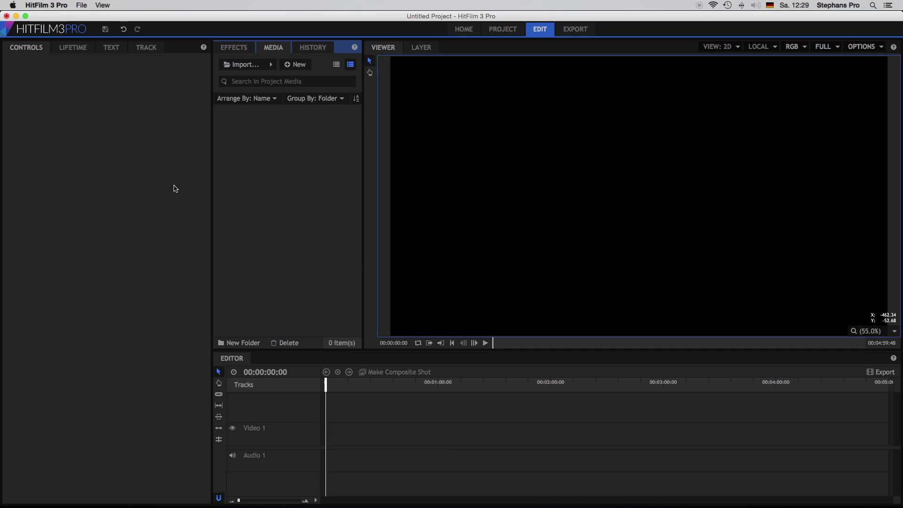
pyautogui.click(300, 64)
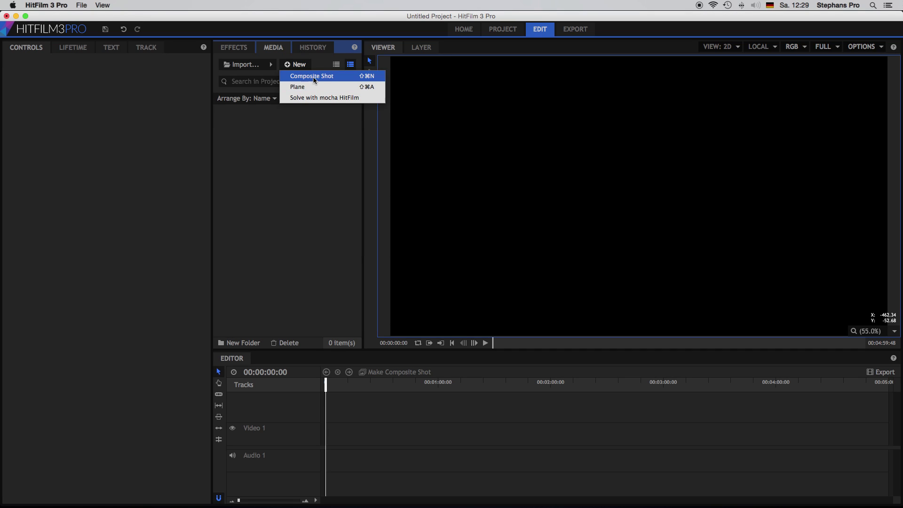
pyautogui.click(315, 80)
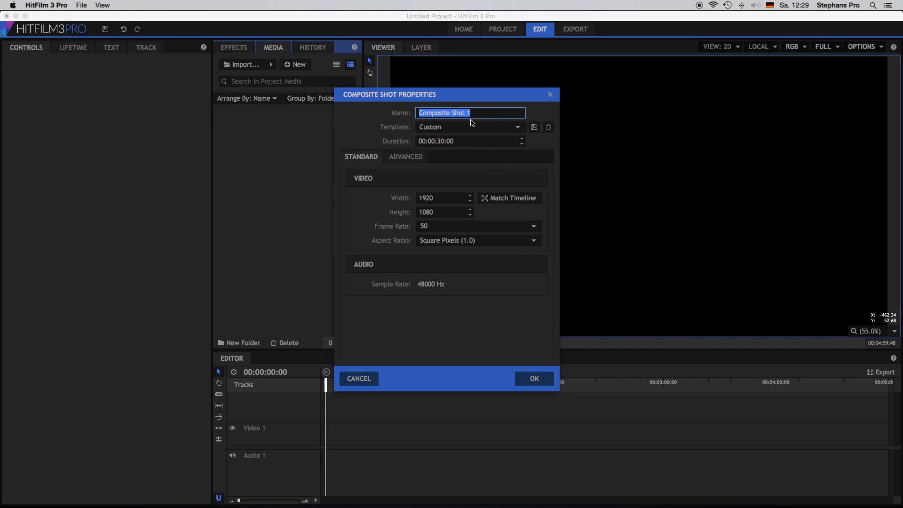
pyautogui.write('Starfield')
pyautogui.click(442, 140)
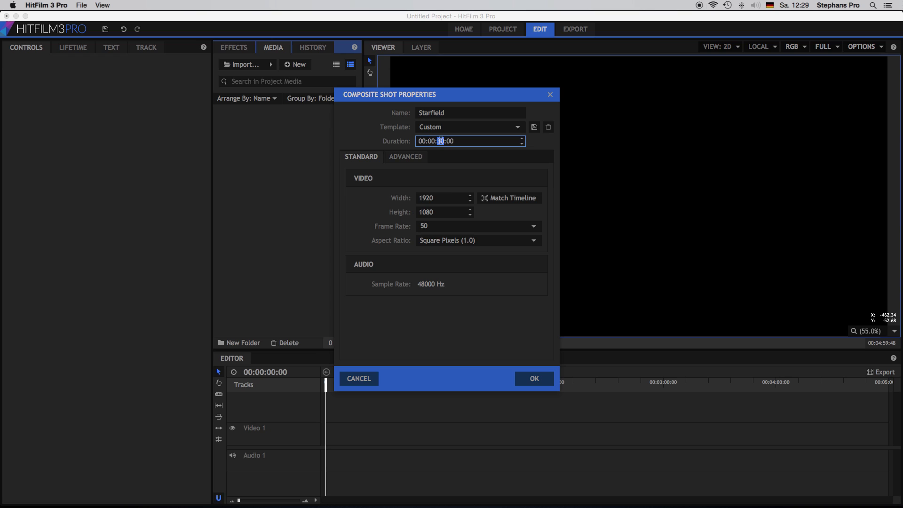
pyautogui.press('Return')
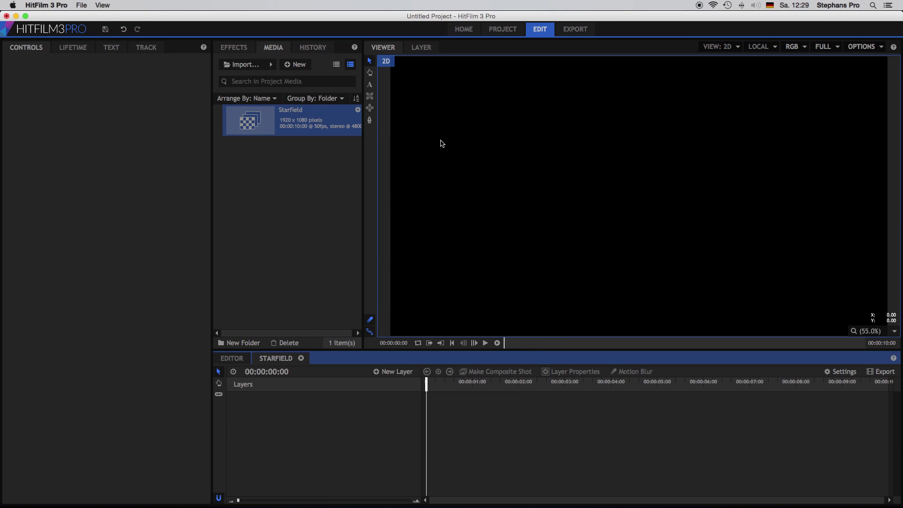
# - Add a white plane layer, New Plane 1, to the Starfield shot
pyautogui.click(397, 372)
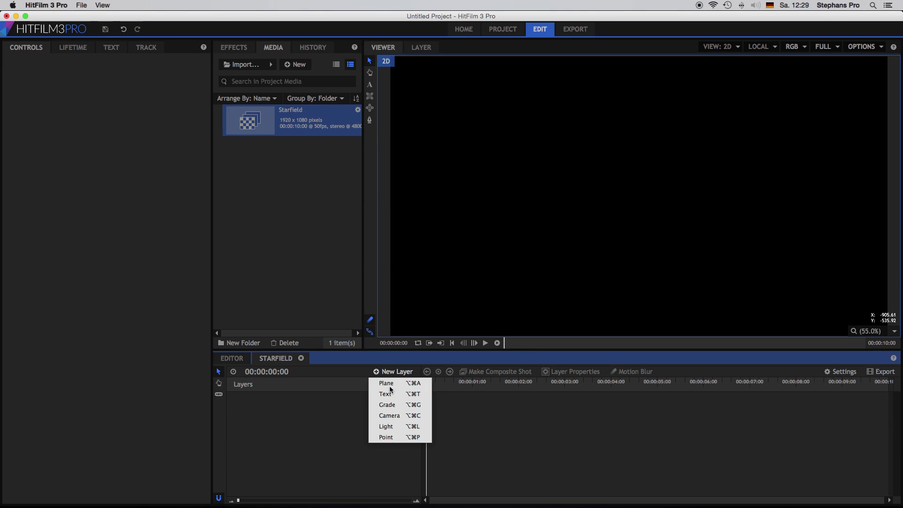
pyautogui.click(390, 385)
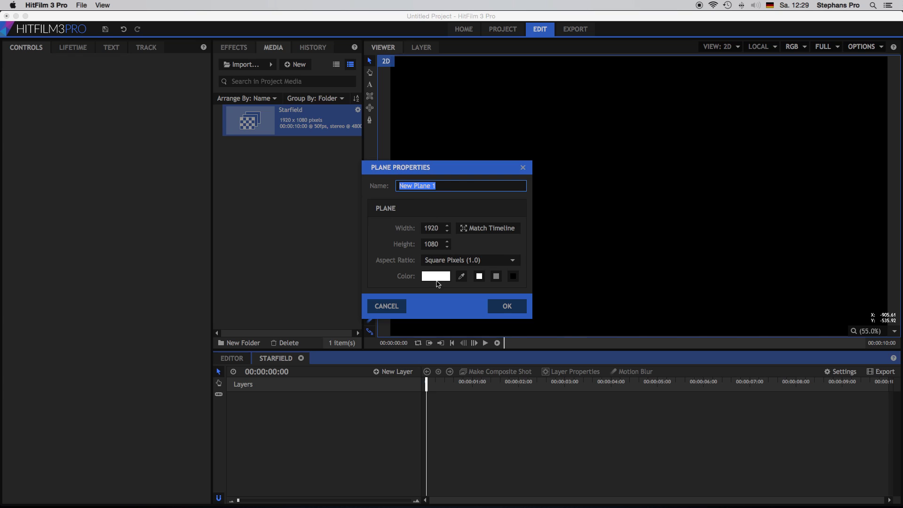
pyautogui.click(500, 306)
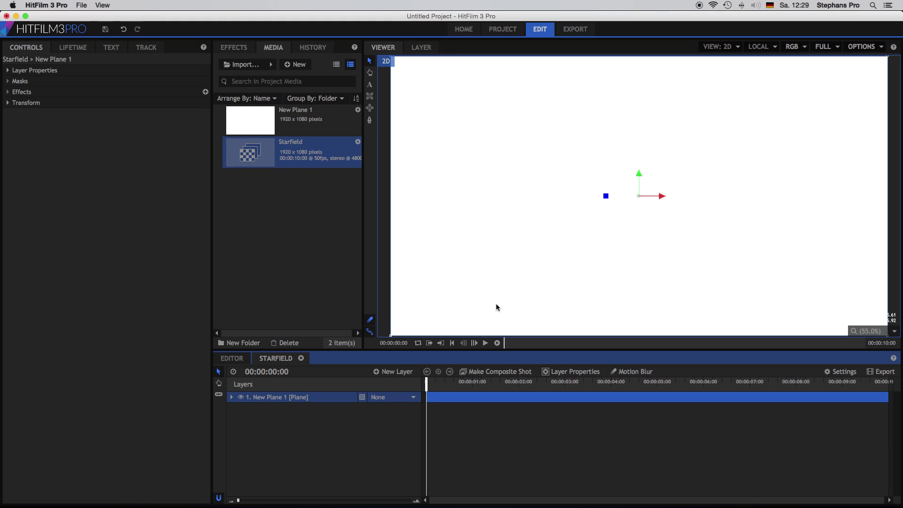
# - Apply Atomic Particle from Particles & Simulation to New Plane 1
pyautogui.click(234, 47)
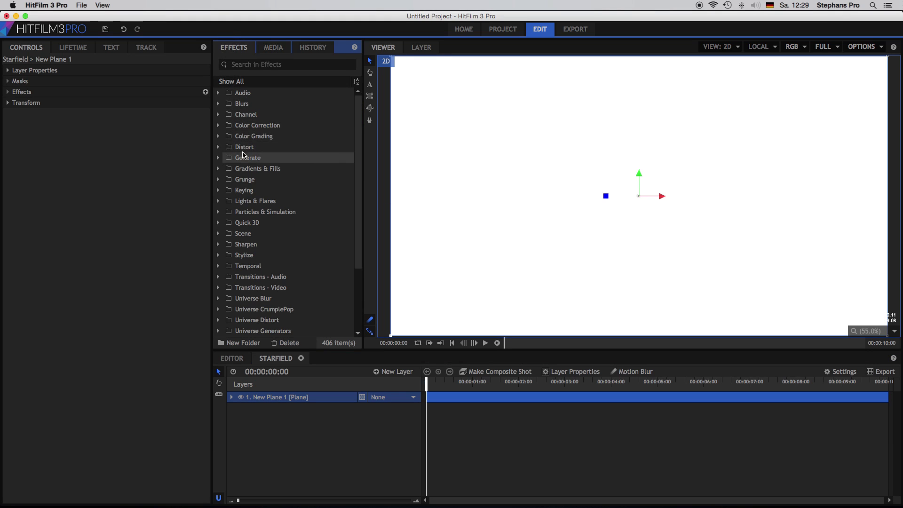
pyautogui.click(218, 212)
pyautogui.moveTo(263, 223); pyautogui.dragTo(288, 397)
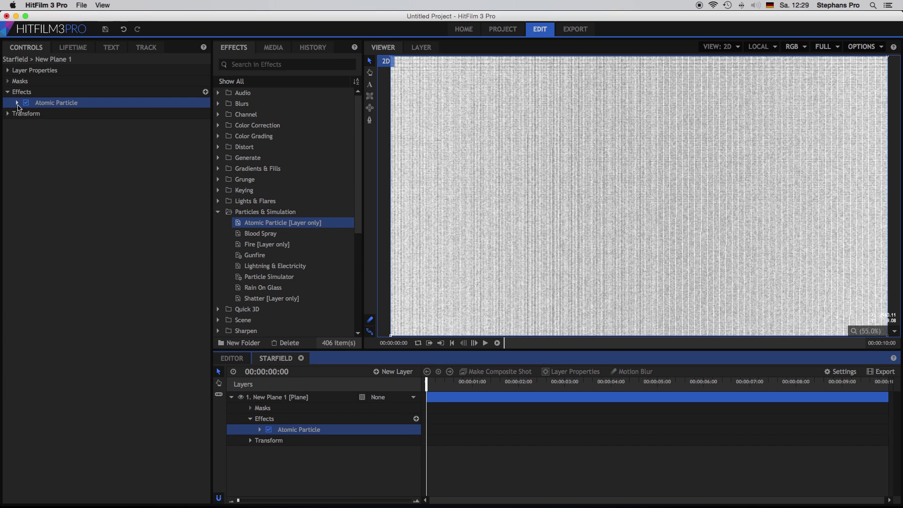
# - Set Atomic Particle fractal displace strength to 716.8 and the X particle count to 154
pyautogui.click(18, 103)
pyautogui.click(25, 147)
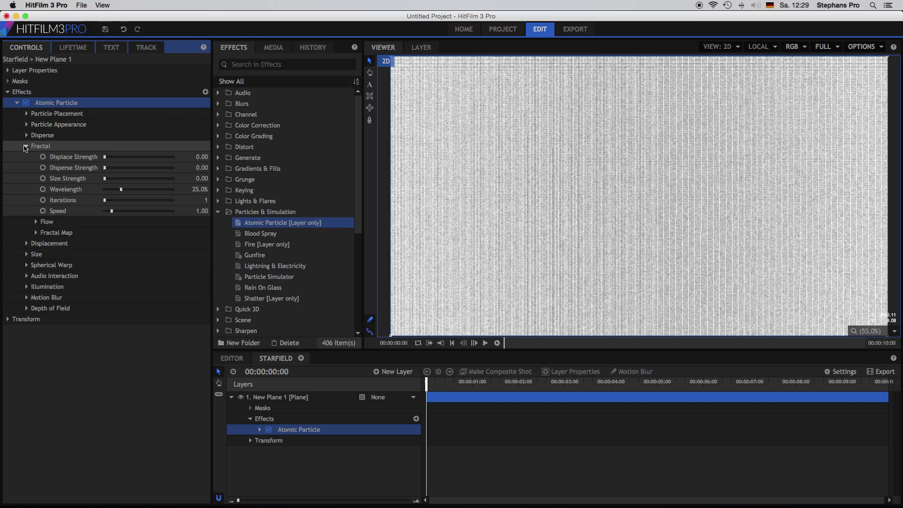
pyautogui.moveTo(105, 156); pyautogui.dragTo(156, 169)
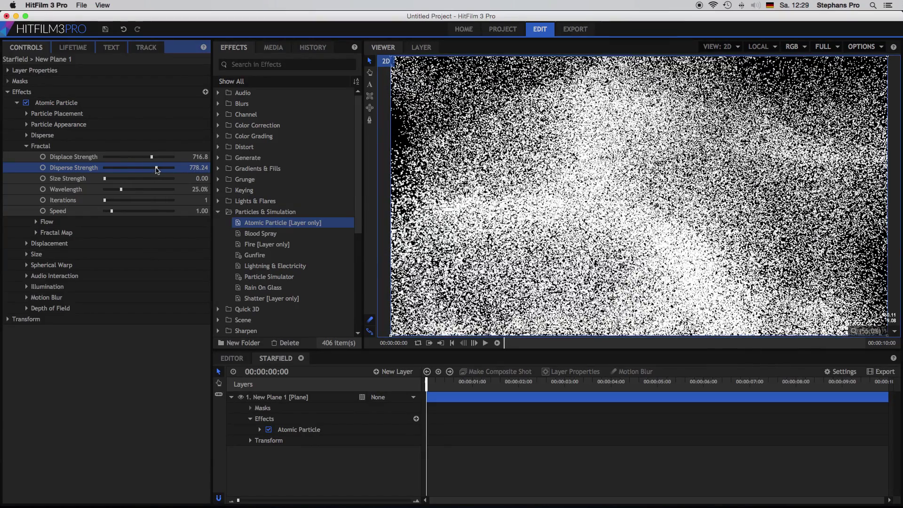
pyautogui.click(28, 124)
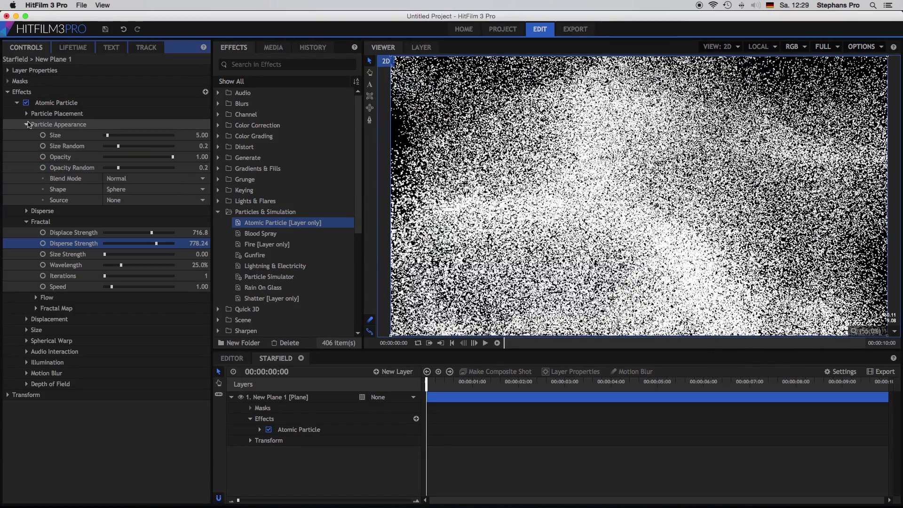
pyautogui.click(27, 114)
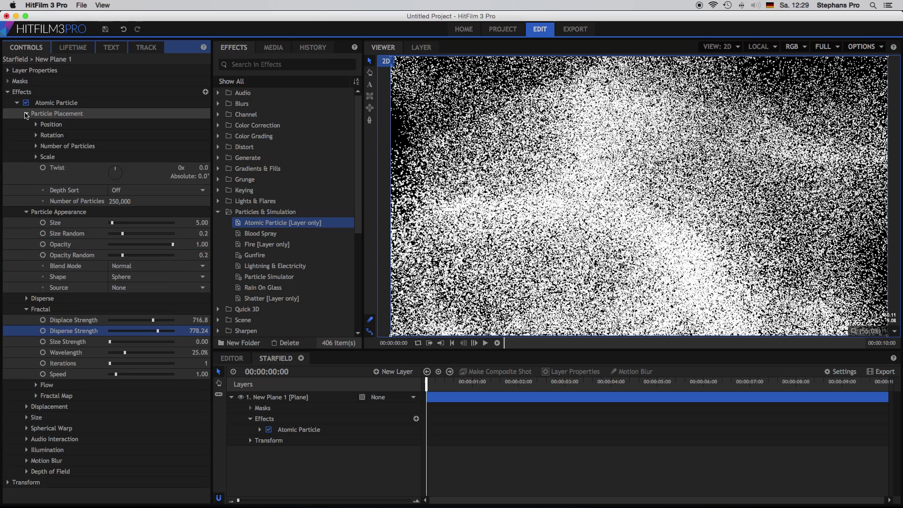
pyautogui.click(36, 146)
pyautogui.moveTo(136, 157); pyautogui.dragTo(116, 181)
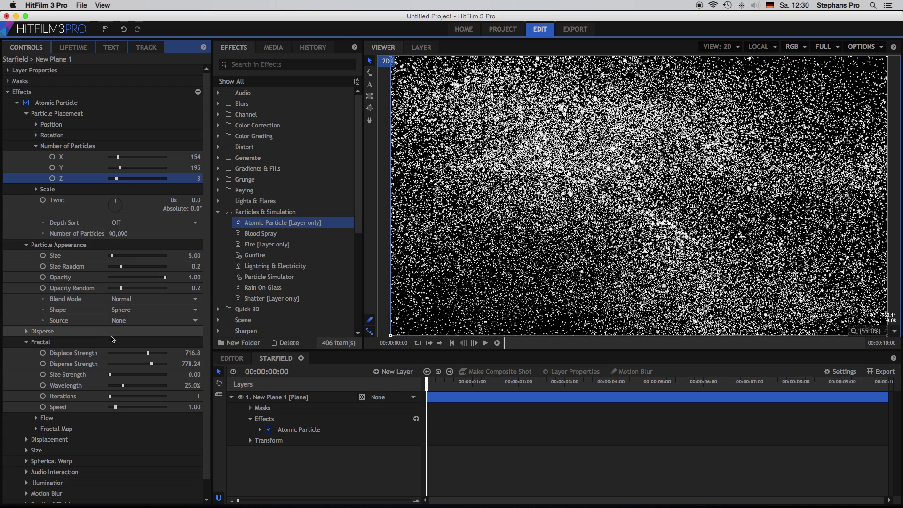
# - Set particle size 4 with zero size randomness, fractal speed 0 and size strength 1
pyautogui.moveTo(190, 267); pyautogui.dragTo(197, 257)
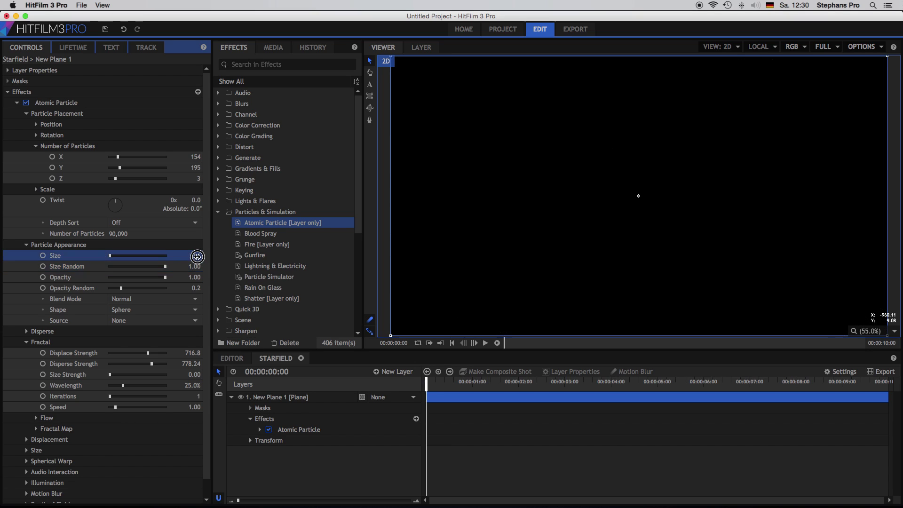
pyautogui.click(198, 257)
pyautogui.write('3')
pyautogui.press('Return')
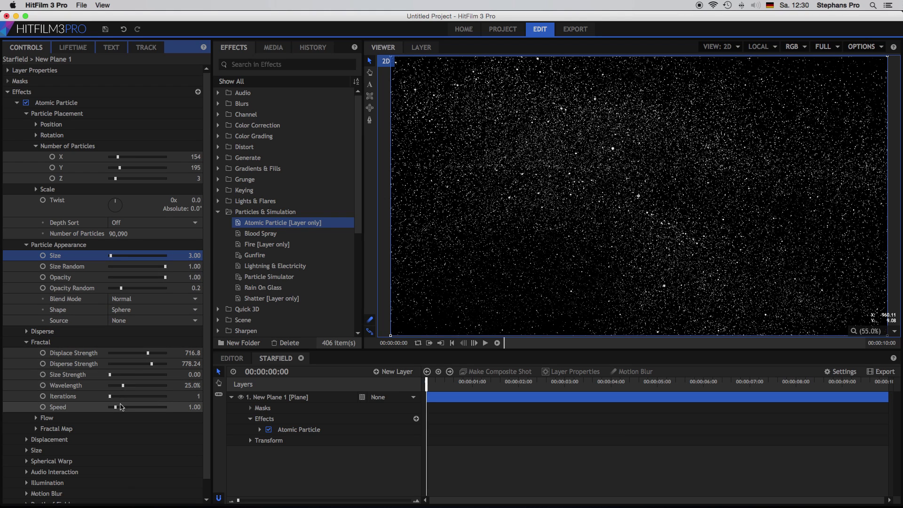
pyautogui.moveTo(118, 408); pyautogui.dragTo(94, 405)
pyautogui.moveTo(110, 375); pyautogui.dragTo(185, 375)
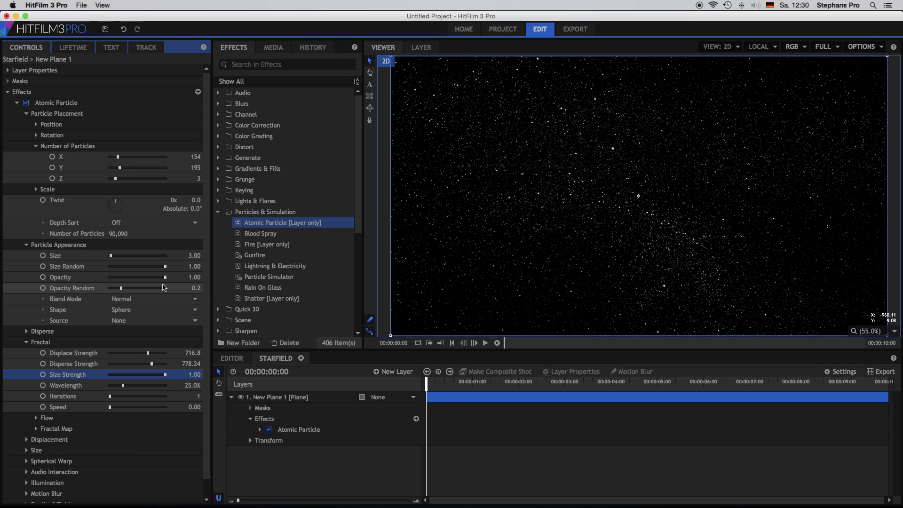
pyautogui.moveTo(165, 266); pyautogui.dragTo(109, 267)
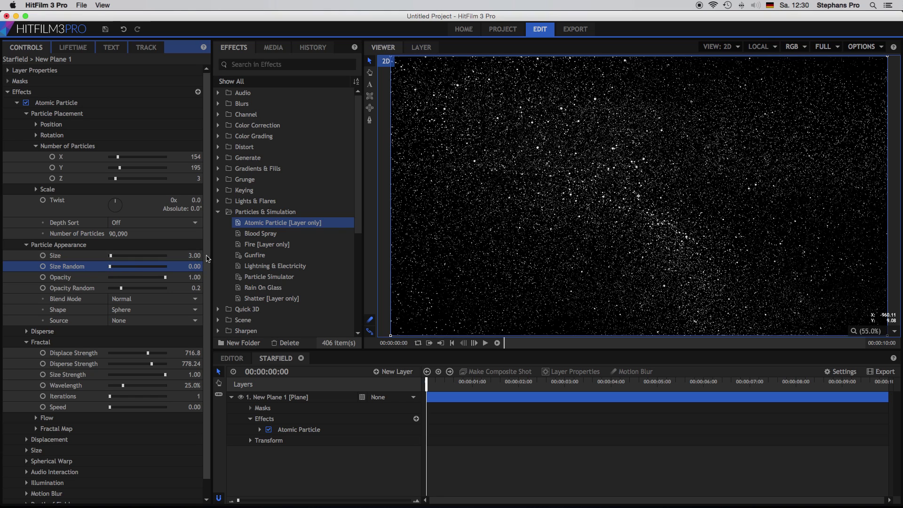
pyautogui.moveTo(193, 256); pyautogui.dragTo(192, 255)
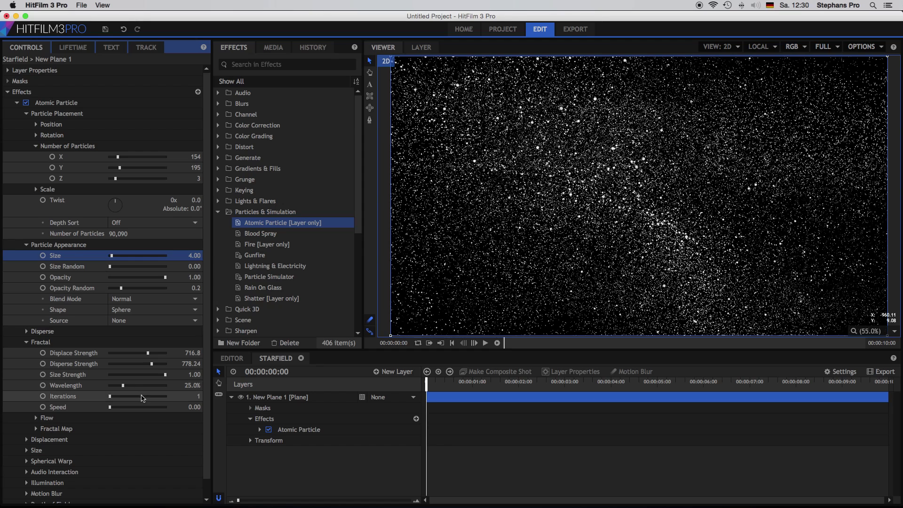
# - Search the effects for glow and apply Glow to the starfield plane
pyautogui.click(271, 64)
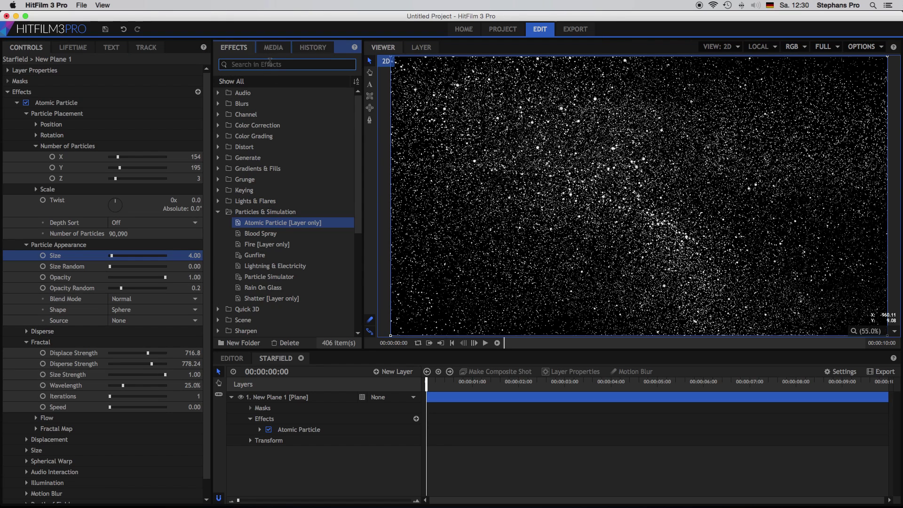
pyautogui.write('glo')
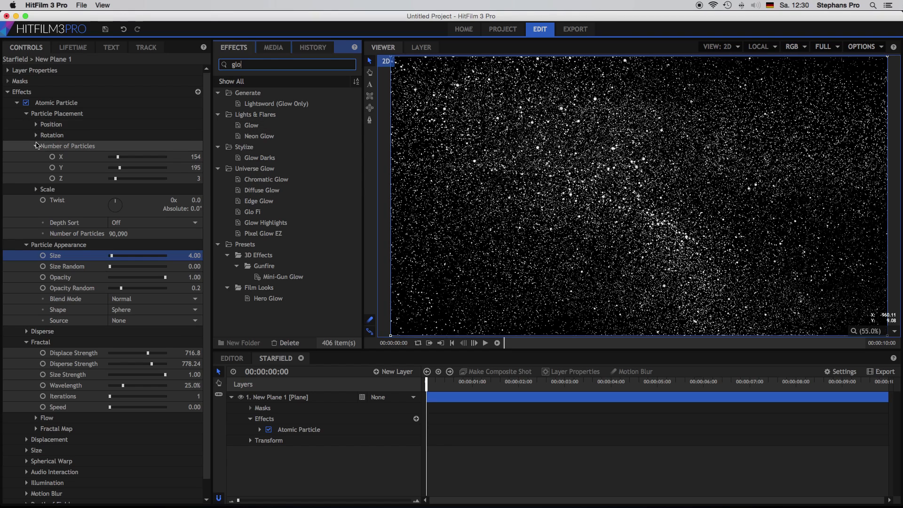
pyautogui.click(18, 103)
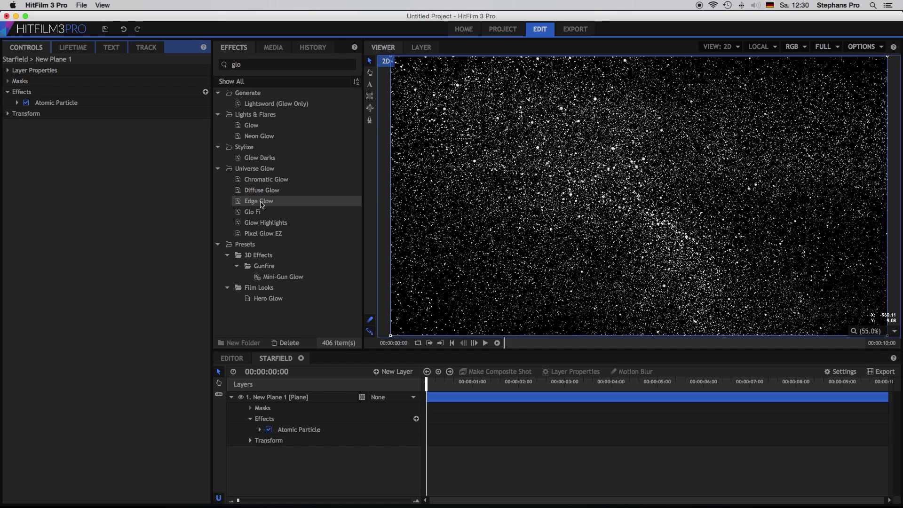
pyautogui.moveTo(250, 125); pyautogui.dragTo(87, 110)
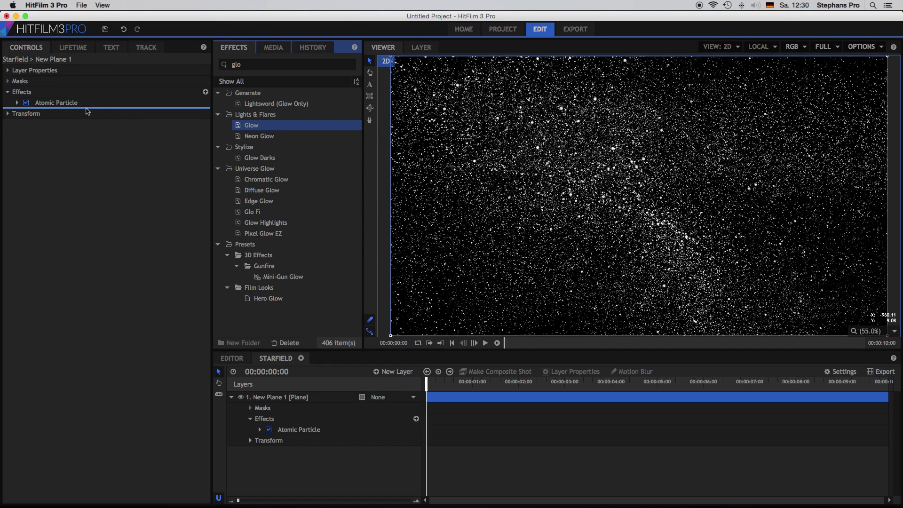
# - Set Glow threshold 0%, Add blending, intensity 1.2 and radius 168.9px
pyautogui.click(18, 114)
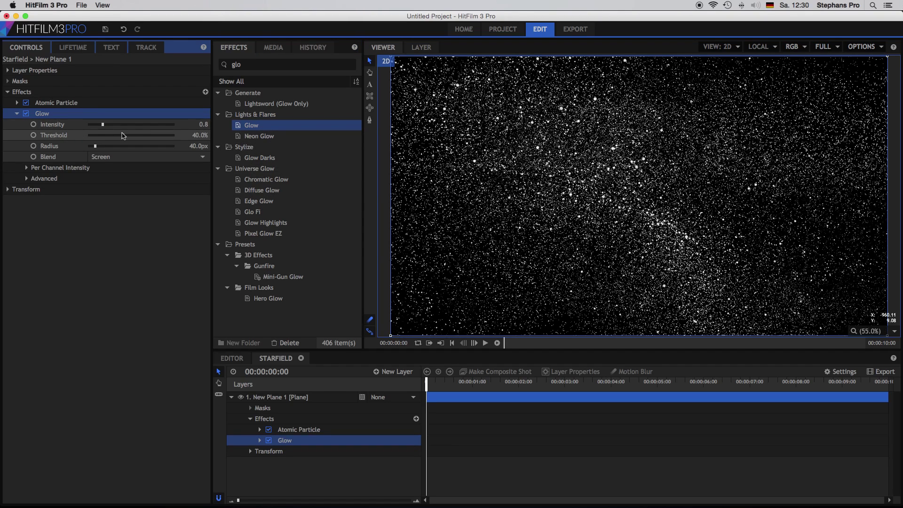
pyautogui.moveTo(123, 135)
pyautogui.mouseDown()
pyautogui.moveTo(88, 137)
pyautogui.moveTo(124, 124)
pyautogui.moveTo(111, 146)
pyautogui.moveTo(140, 150)
pyautogui.moveTo(123, 124)
pyautogui.moveTo(133, 126)
pyautogui.mouseUp()
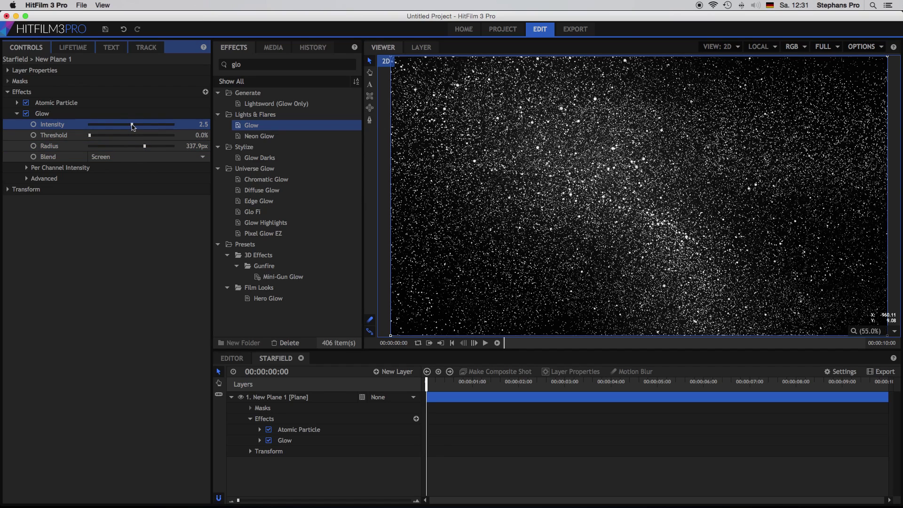
pyautogui.click(120, 156)
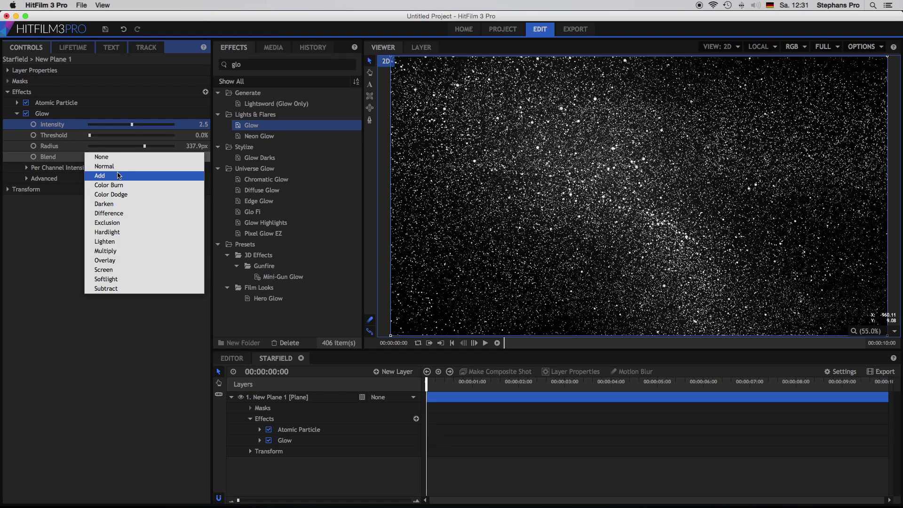
pyautogui.click(119, 175)
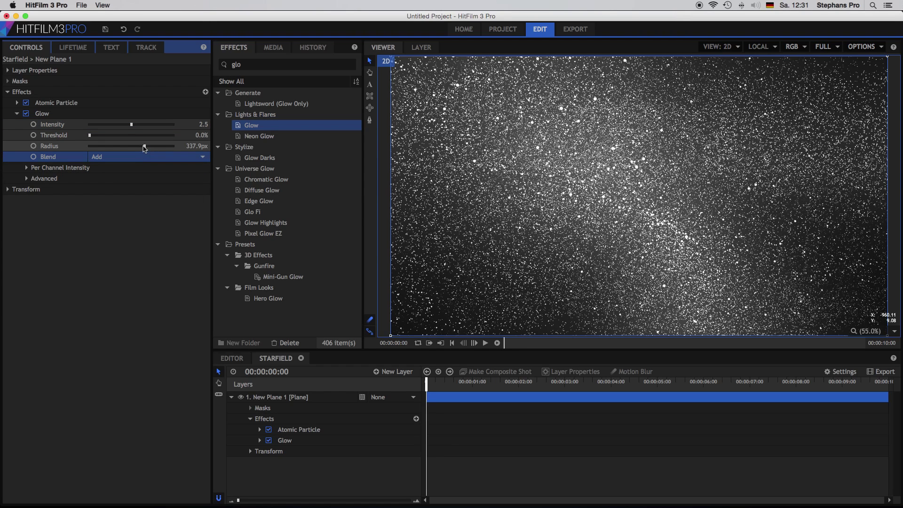
pyautogui.moveTo(144, 147); pyautogui.dragTo(117, 146)
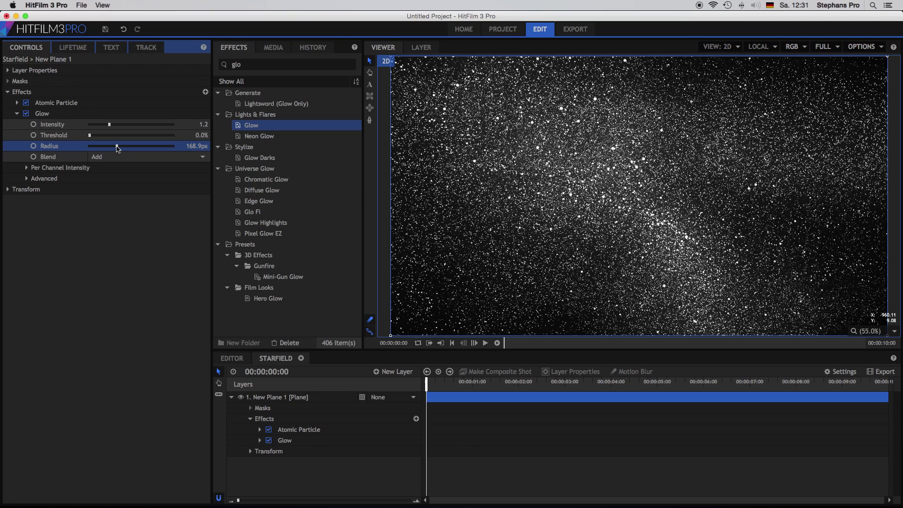
# - Export the current frame as Starfield 1.png, replacing the existing file
pyautogui.click(864, 47)
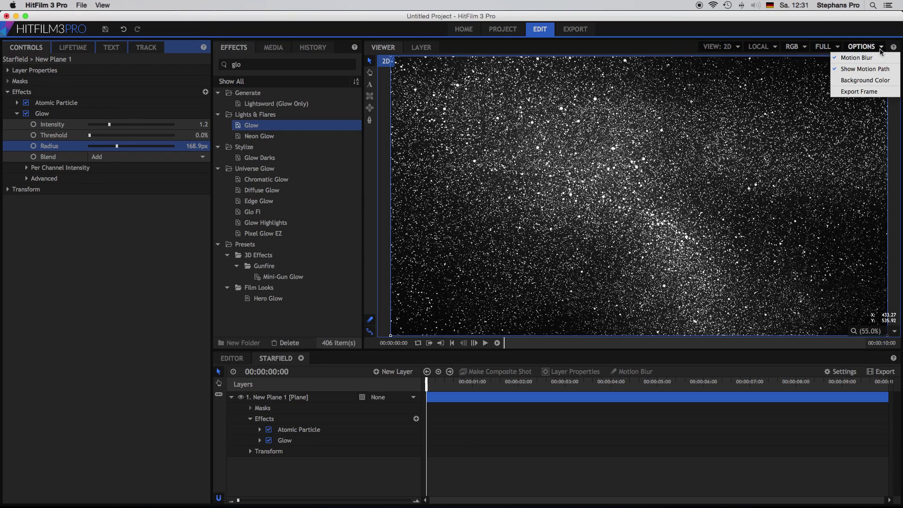
pyautogui.click(861, 92)
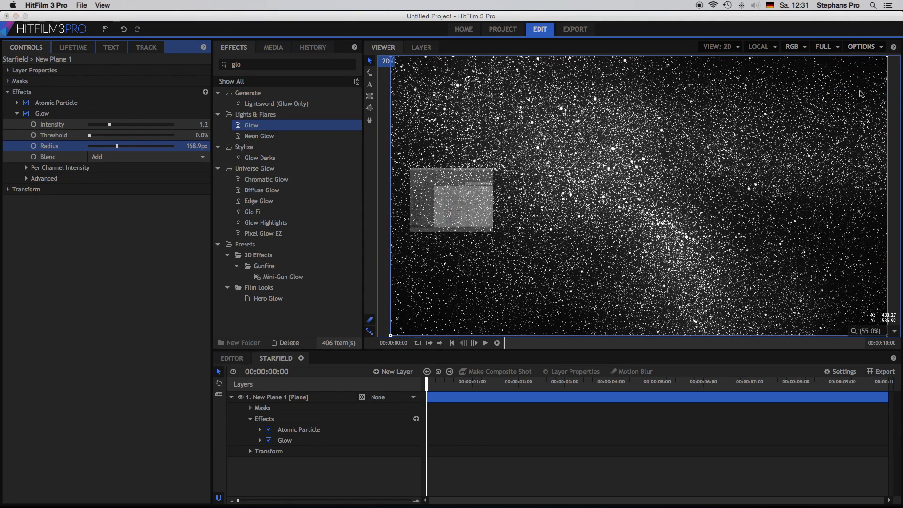
pyautogui.click(567, 160)
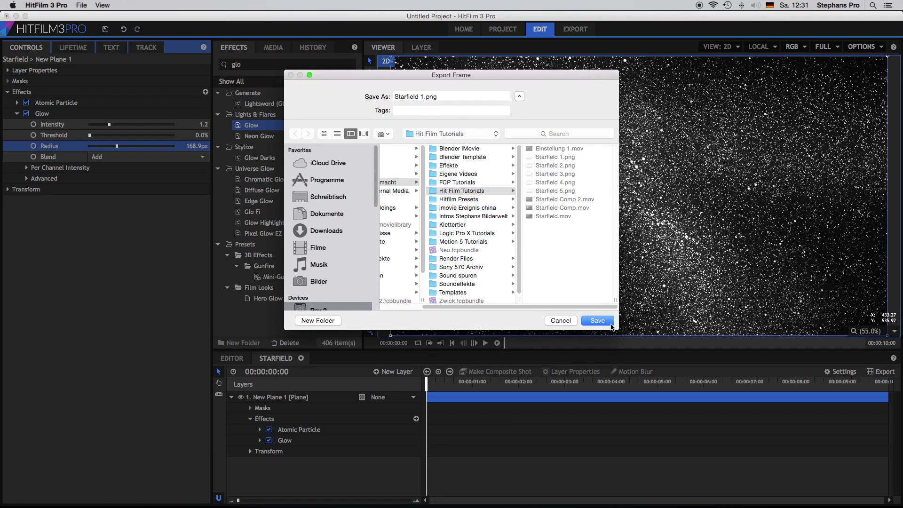
pyautogui.click(604, 322)
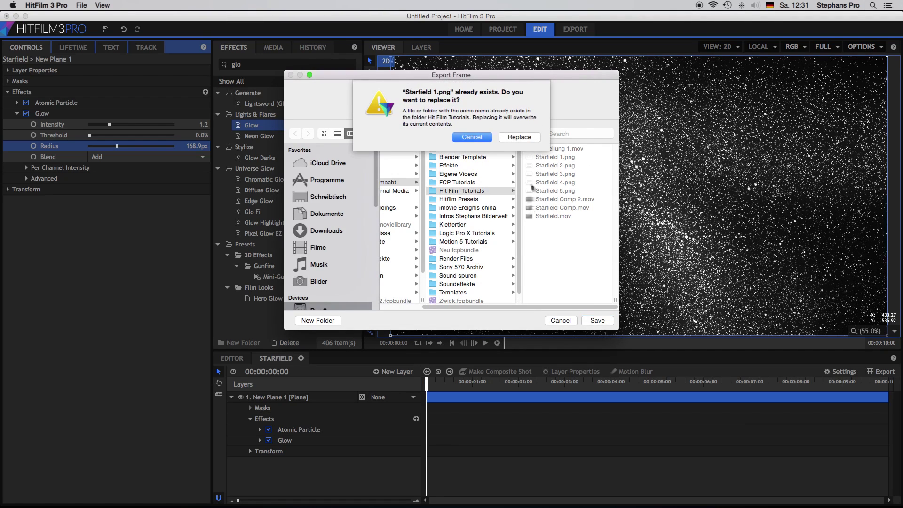
pyautogui.click(520, 136)
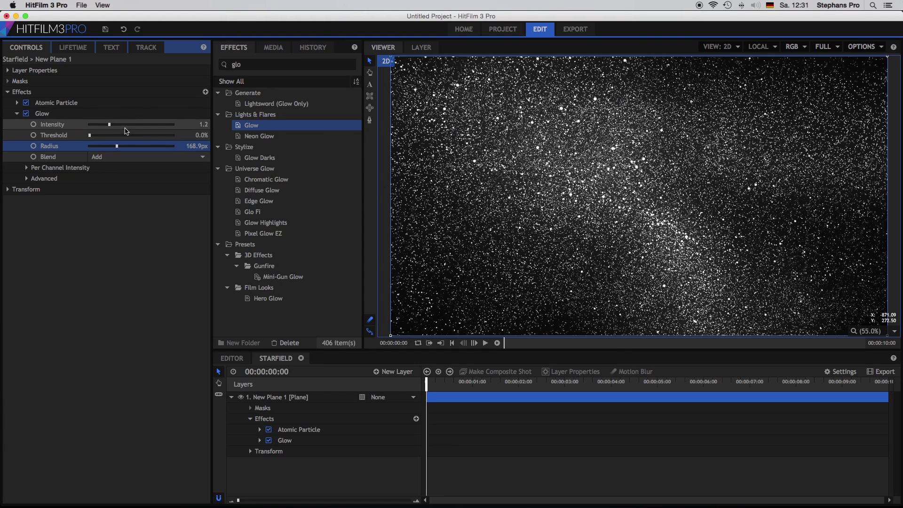
# - Dim the Glow intensity to 0.1 and set particle counts X 174, Y 227, Z 2
pyautogui.moveTo(109, 128); pyautogui.dragTo(92, 128)
pyautogui.click(17, 103)
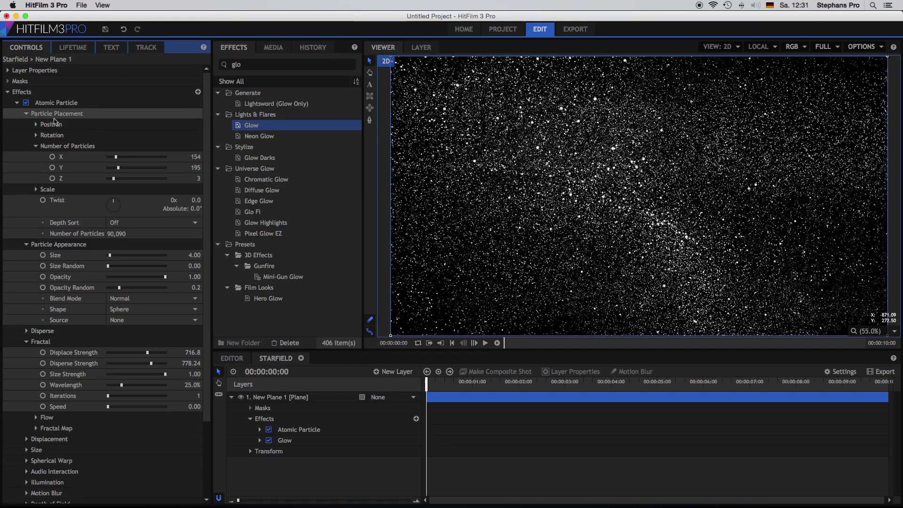
pyautogui.moveTo(194, 157); pyautogui.dragTo(195, 157)
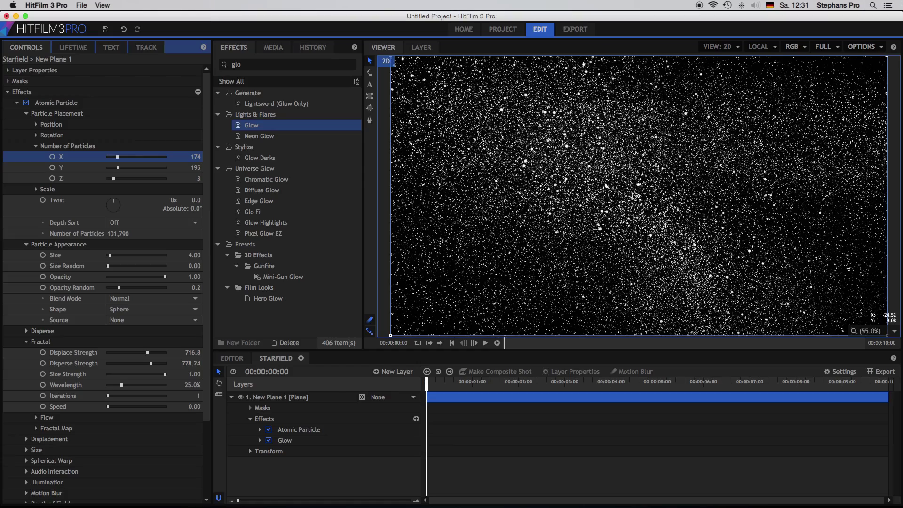
pyautogui.moveTo(638, 198); pyautogui.dragTo(722, 154)
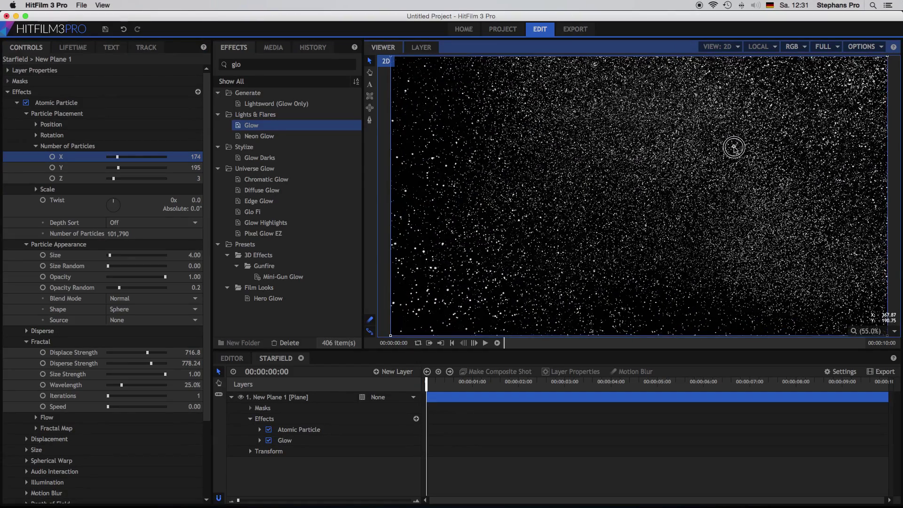
pyautogui.moveTo(194, 168); pyautogui.dragTo(196, 169)
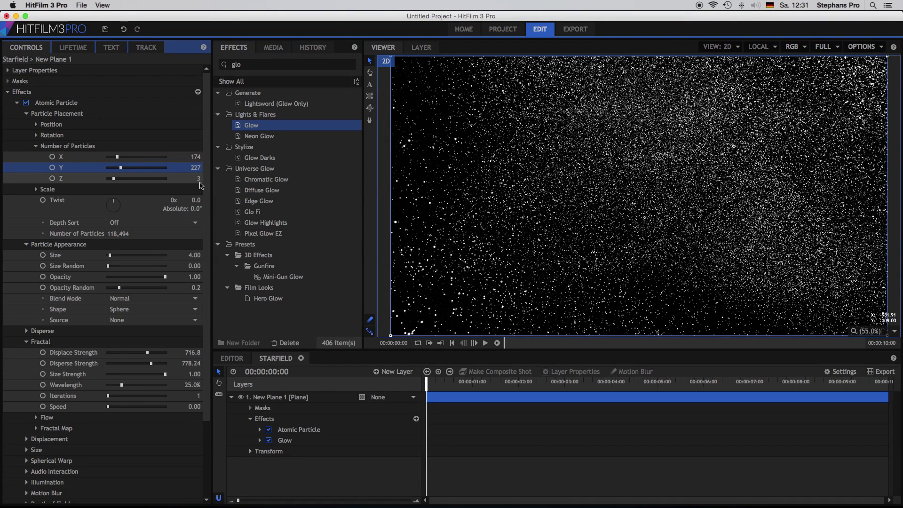
pyautogui.click(199, 180)
pyautogui.press('Return')
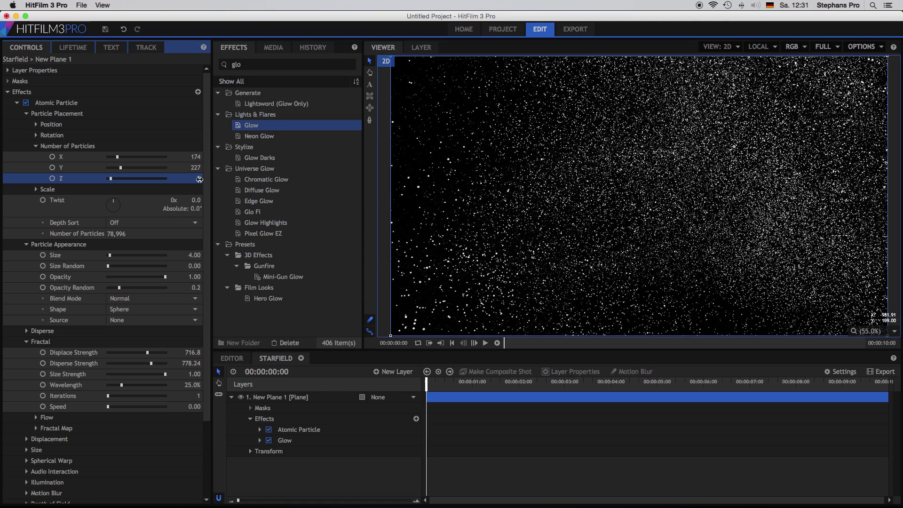
# - Shrink the particle size and raise Size Random to 0.46
pyautogui.click(191, 256)
pyautogui.write('2')
pyautogui.press('Return')
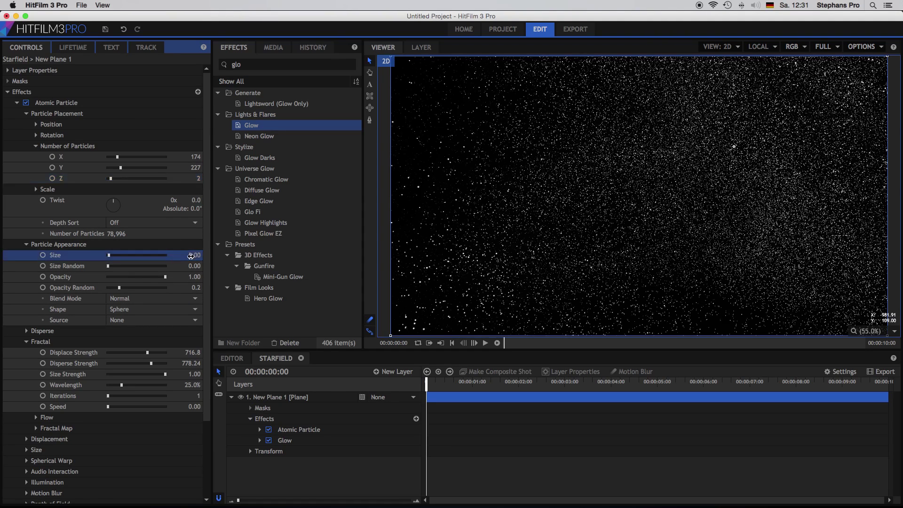
pyautogui.click(194, 266)
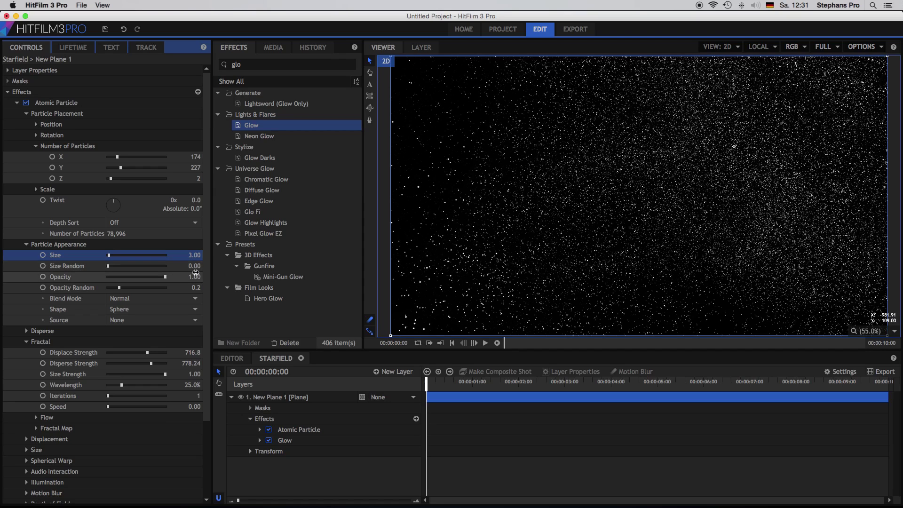
pyautogui.write('0.2')
pyautogui.press('Return')
pyautogui.moveTo(196, 265); pyautogui.dragTo(194, 265)
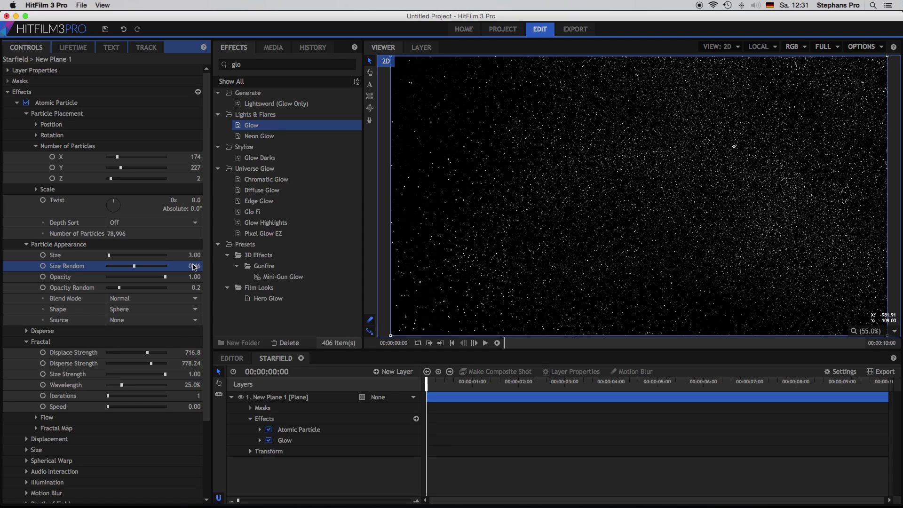
# - Export the current frame as Starfield 2.png, replacing the existing file
pyautogui.scroll(-5, 126, 423)
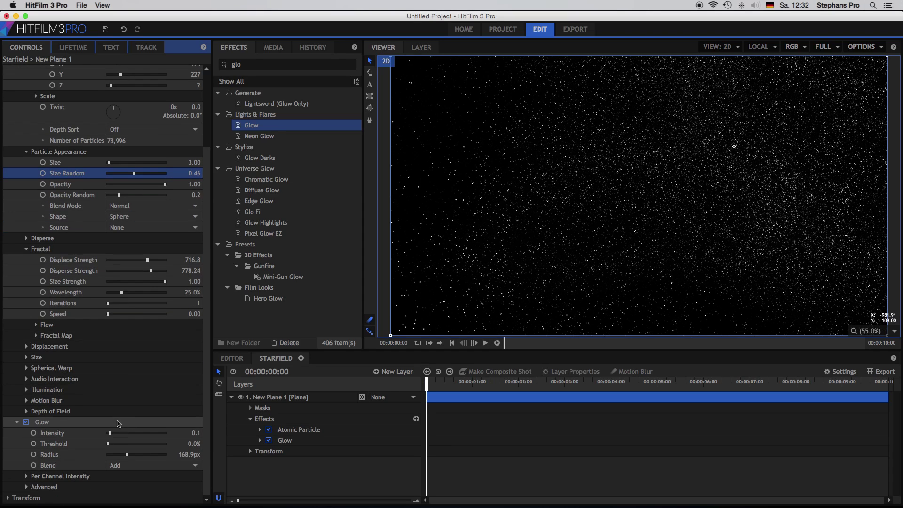
pyautogui.click(873, 47)
pyautogui.click(851, 92)
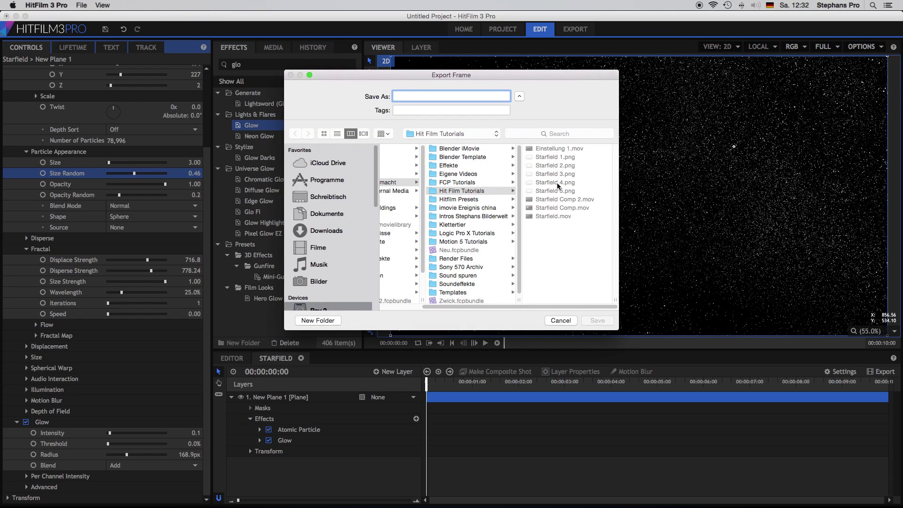
pyautogui.click(563, 166)
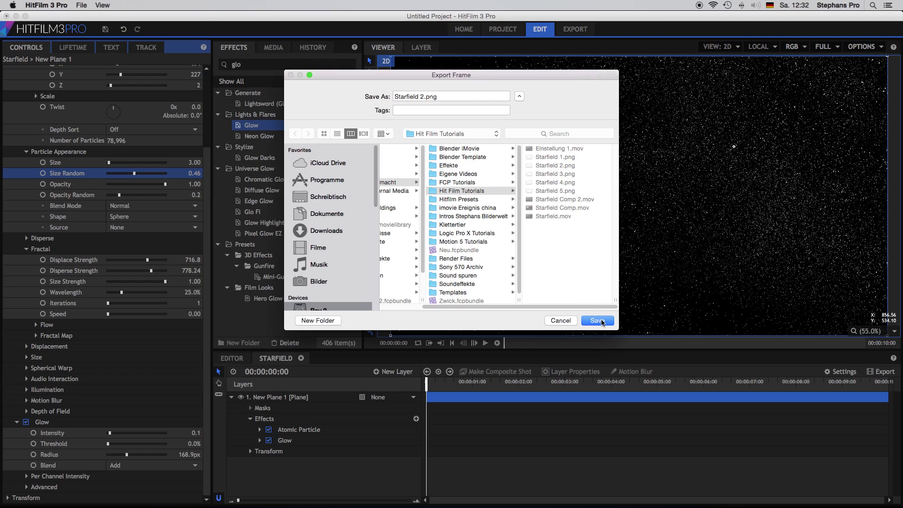
pyautogui.click(597, 321)
pyautogui.click(529, 136)
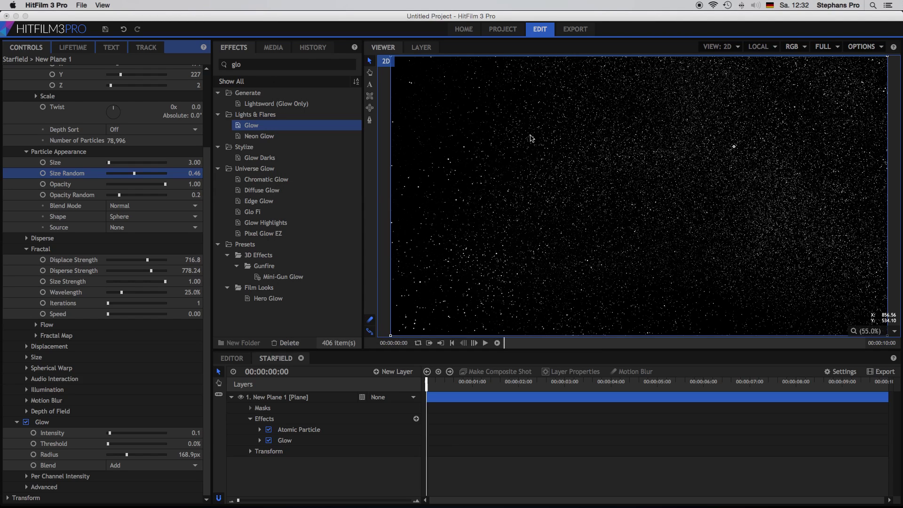
# - Shift the starfield plane to the left and clear the effects search
pyautogui.moveTo(732, 147); pyautogui.dragTo(518, 195)
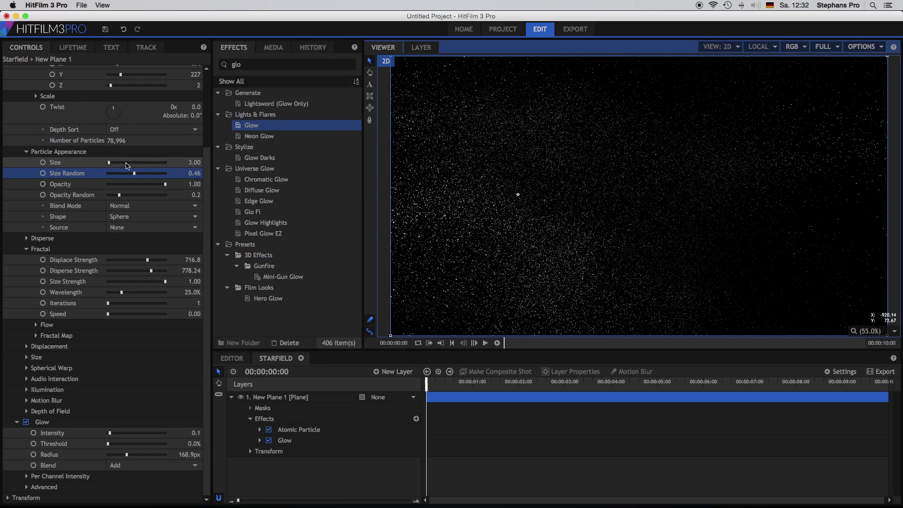
pyautogui.scroll(5, 119, 165)
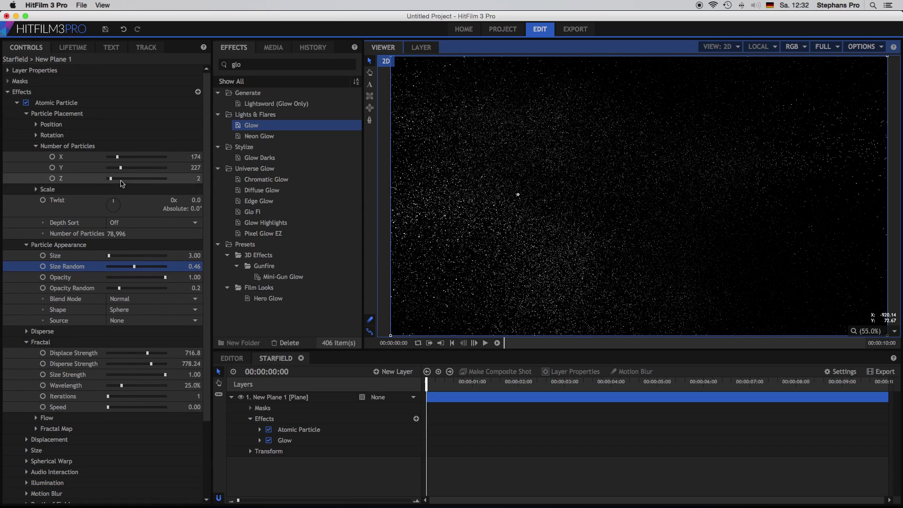
pyautogui.click(198, 179)
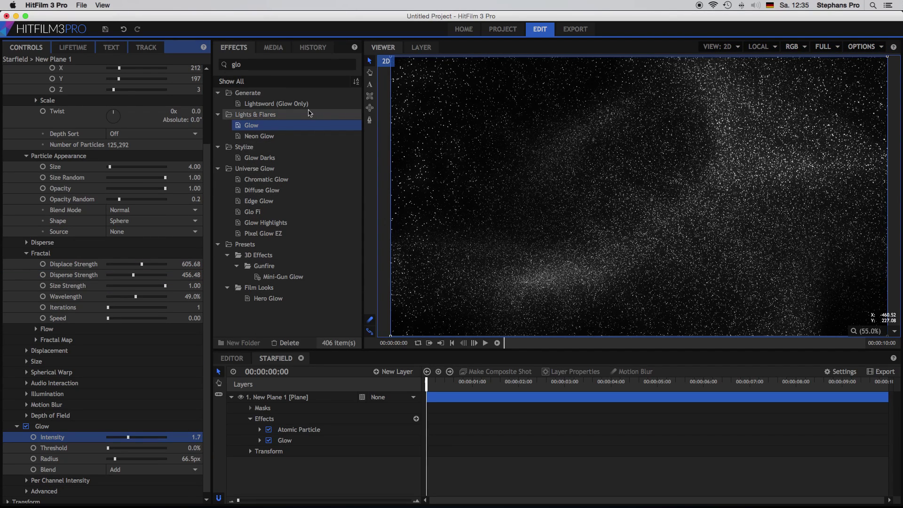
pyautogui.doubleClick(251, 65)
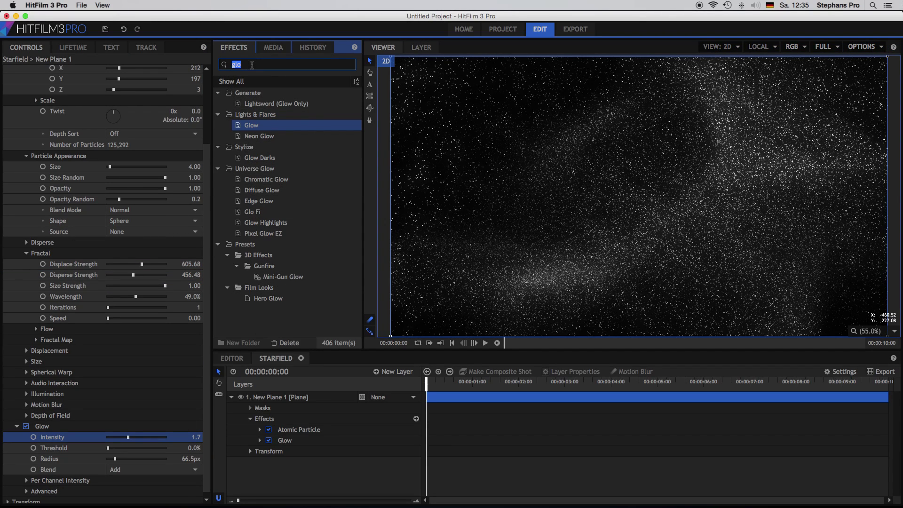
pyautogui.press('BackSpace')
# - Create a new composite shot named Starfield Comp from the Media panel
pyautogui.click(277, 48)
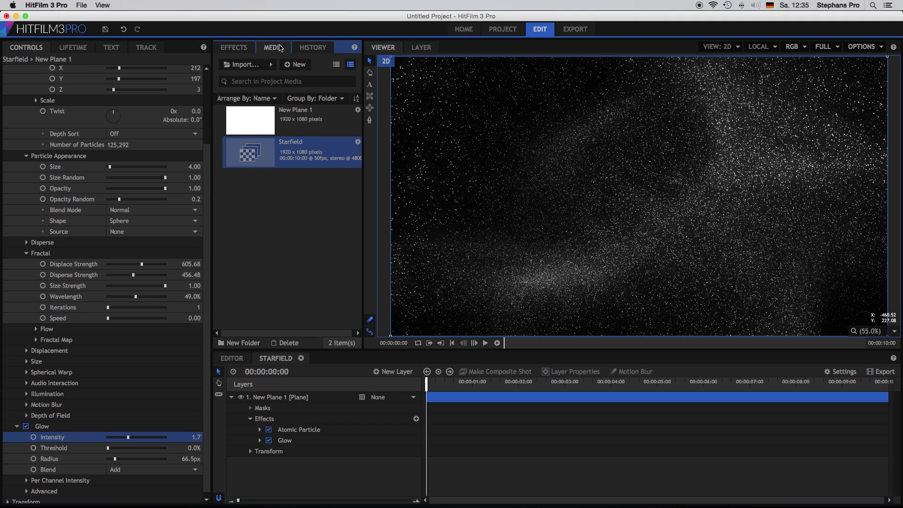
pyautogui.click(296, 65)
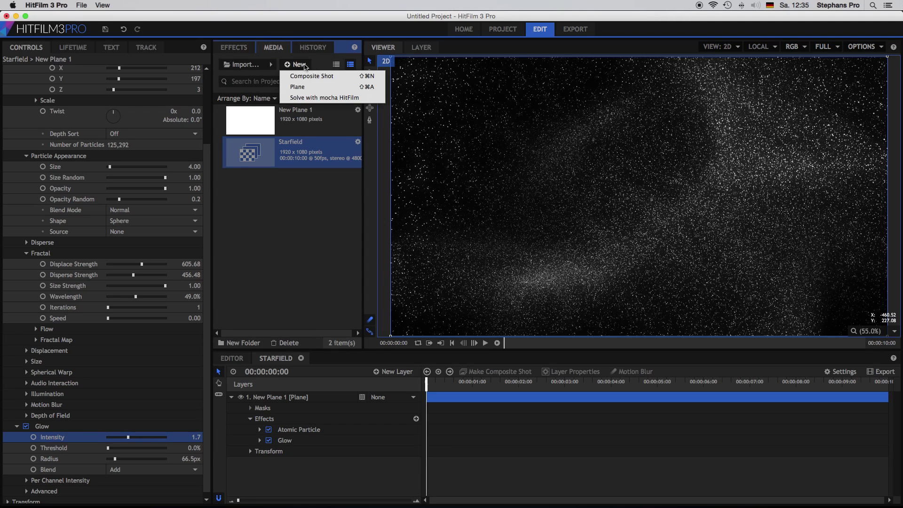
pyautogui.click(308, 77)
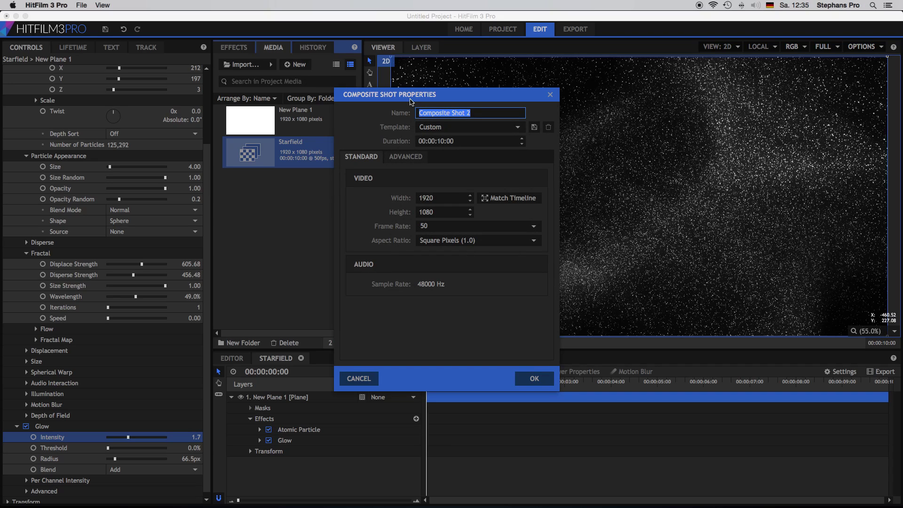
pyautogui.write('Starfield Comp')
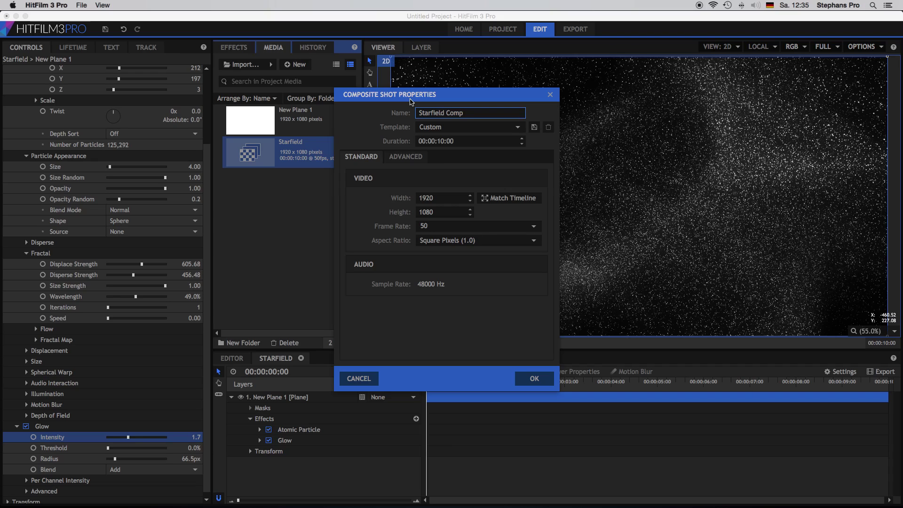
pyautogui.press('Return')
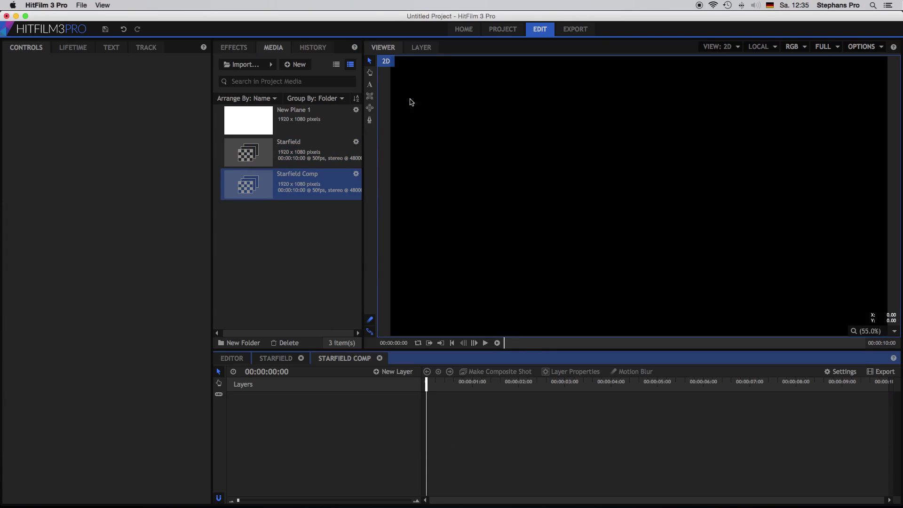
pyautogui.click(247, 64)
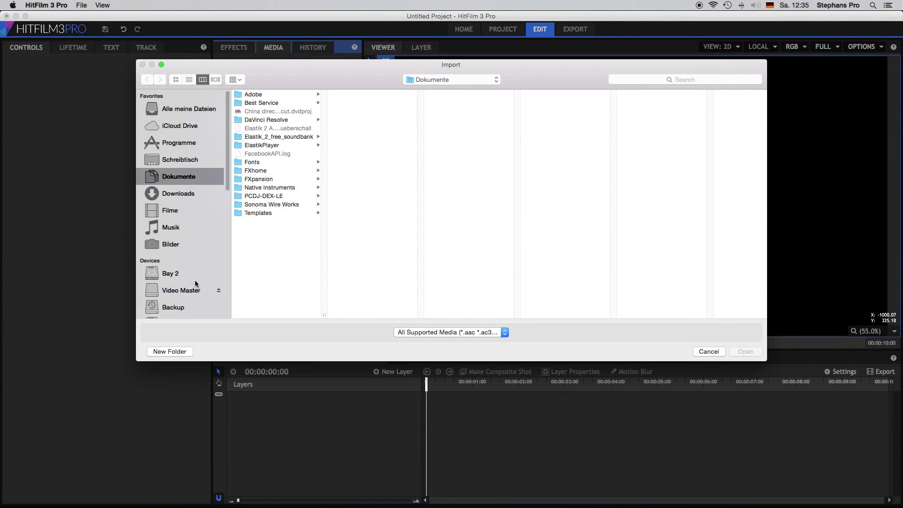
# - Import Starfield 1–5.png from Hit Film Tutorials and stack all five in the Starfield Comp timeline
pyautogui.click(189, 276)
pyautogui.click(303, 129)
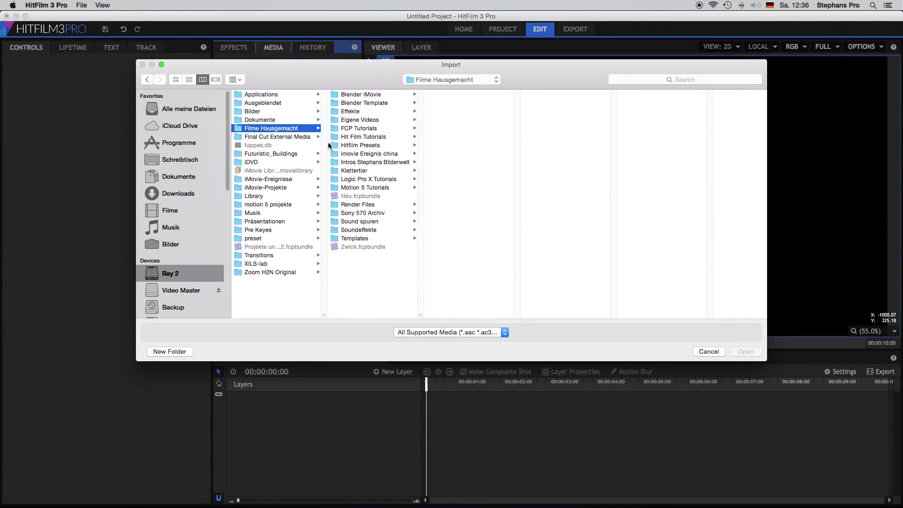
pyautogui.click(367, 137)
pyautogui.click(454, 102)
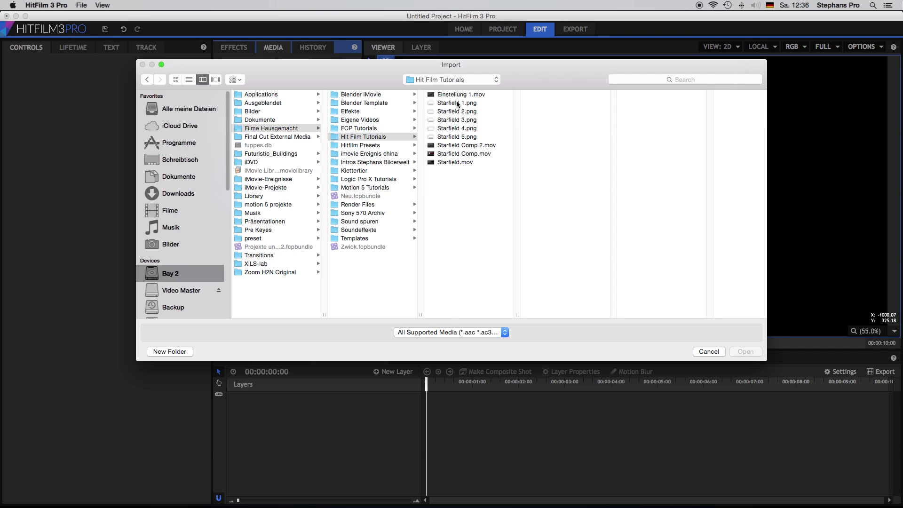
pyautogui.keyDown('shift'); pyautogui.click(455, 137); pyautogui.keyUp('shift')
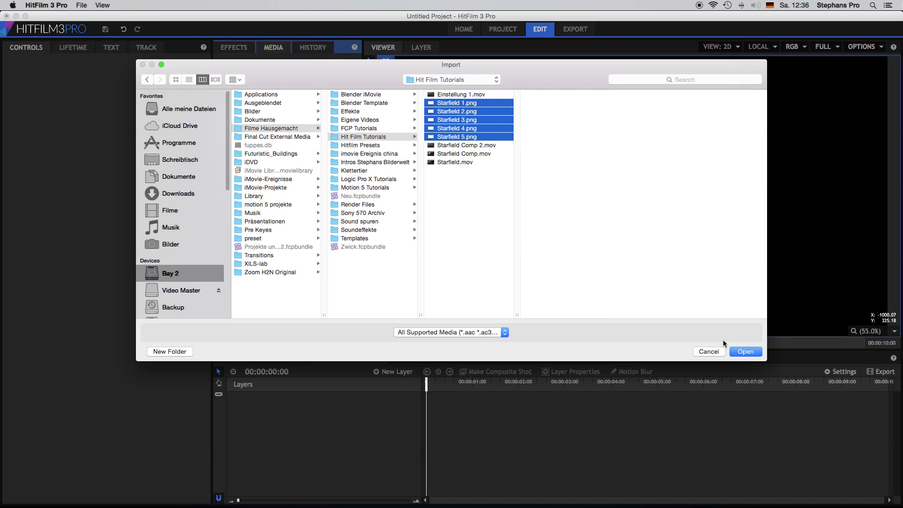
pyautogui.click(746, 352)
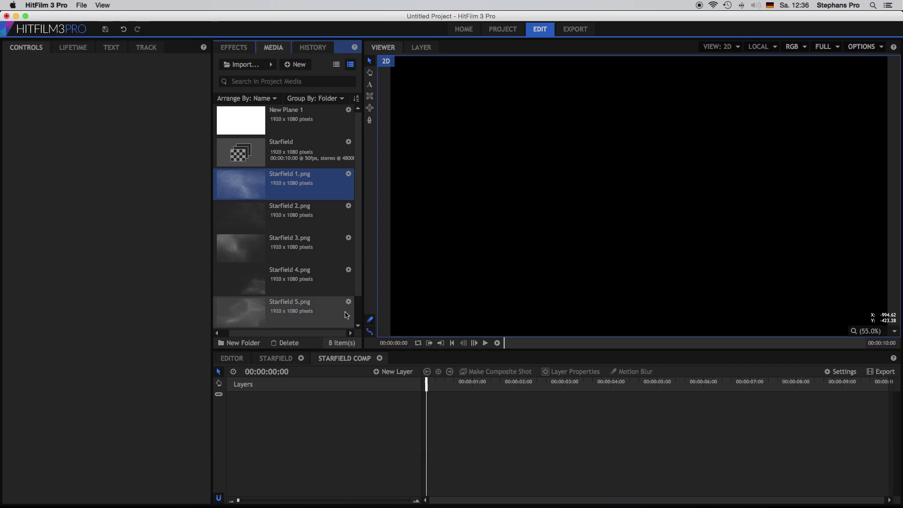
pyautogui.keyDown('shift'); pyautogui.click(318, 316); pyautogui.keyUp('shift')
pyautogui.moveTo(319, 196); pyautogui.dragTo(317, 404)
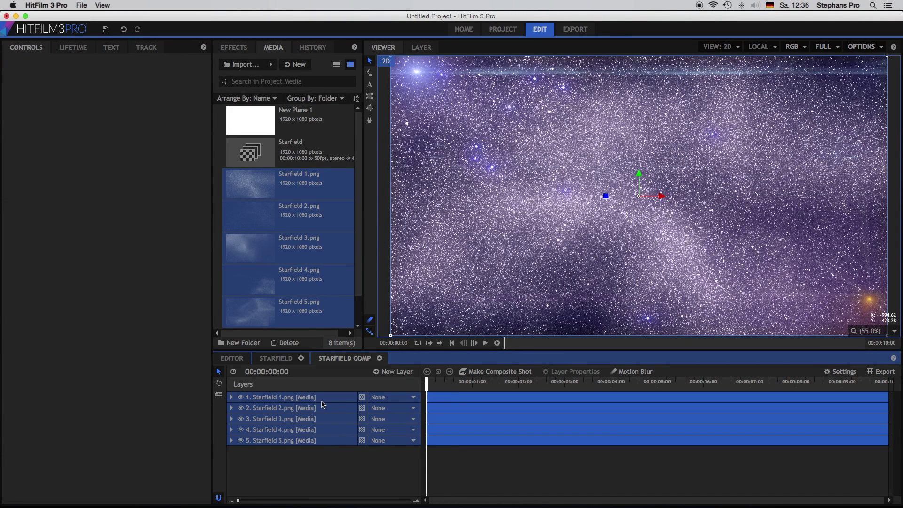
# - Make the five starfield layers 3D, accept the added camera, and select Starfield 1.png
pyautogui.click(362, 398)
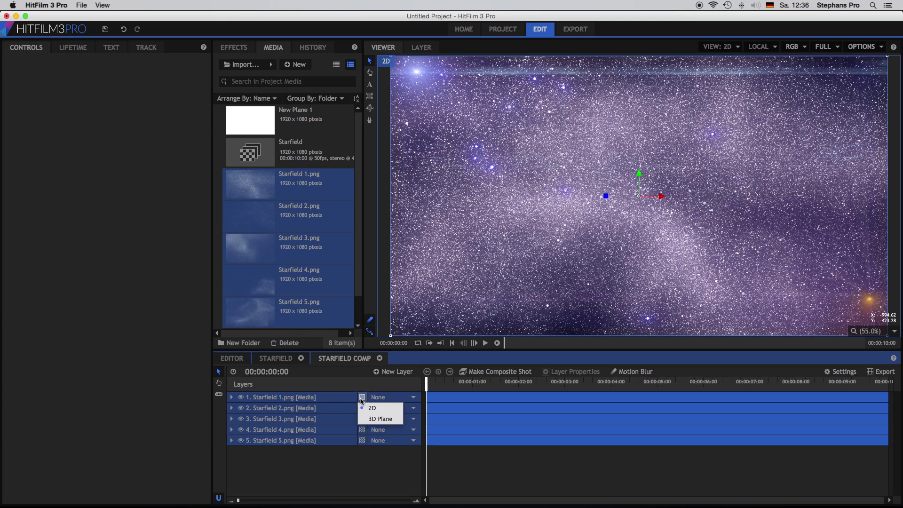
pyautogui.click(363, 408)
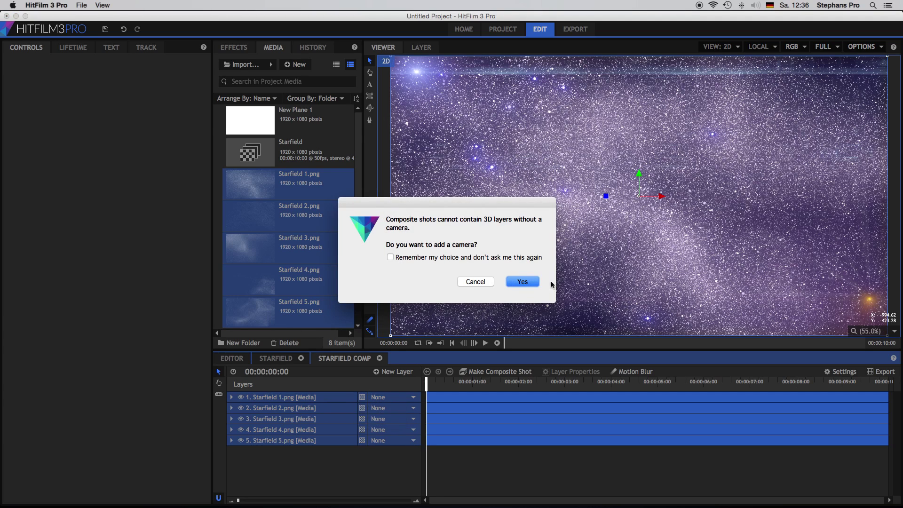
pyautogui.click(529, 283)
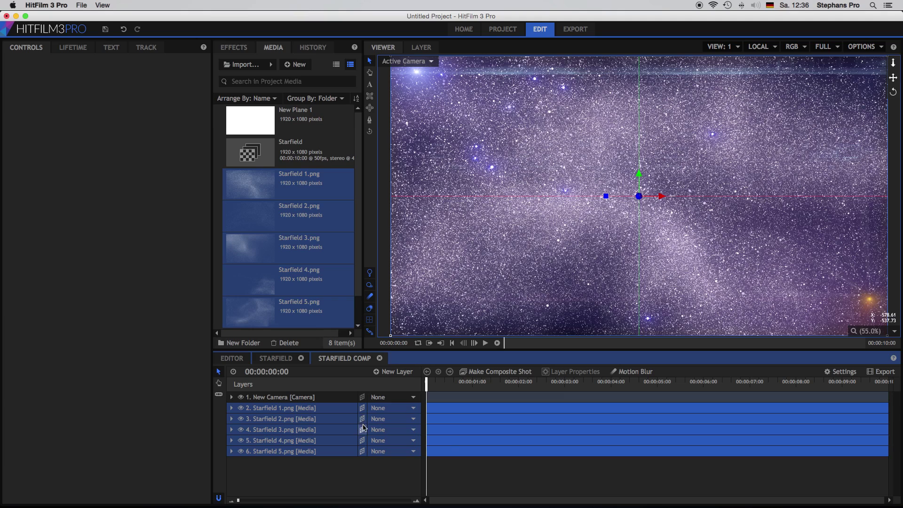
pyautogui.click(337, 477)
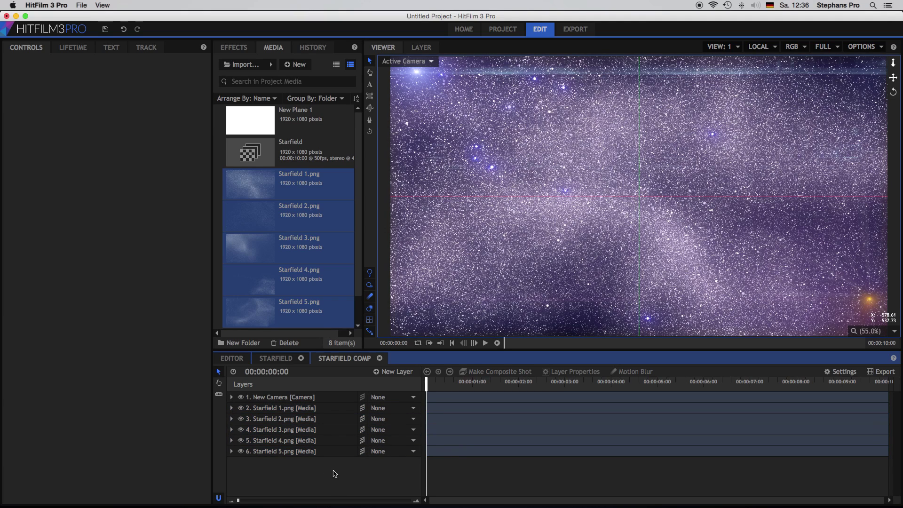
pyautogui.click(271, 409)
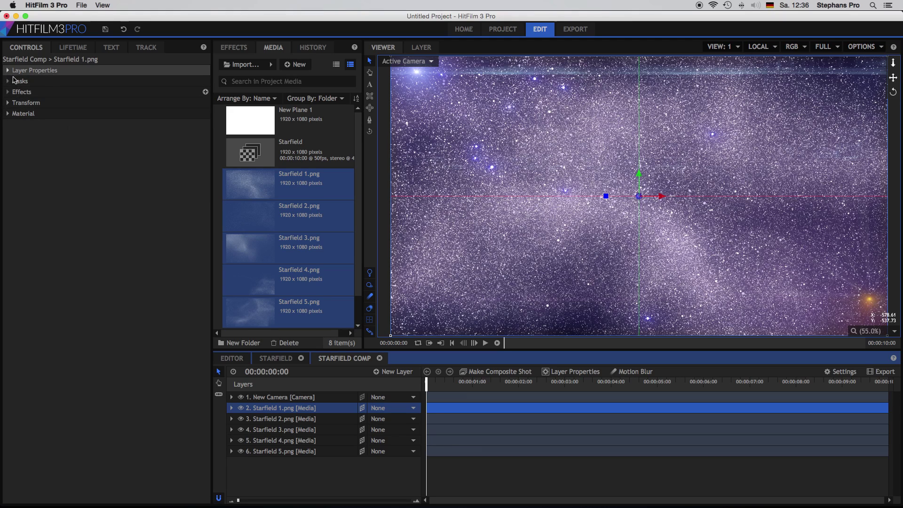
# - Set Starfield 1.png, 2.png and 3.png layers to Screen blending
pyautogui.rightClick(302, 408)
pyautogui.moveTo(362, 243)
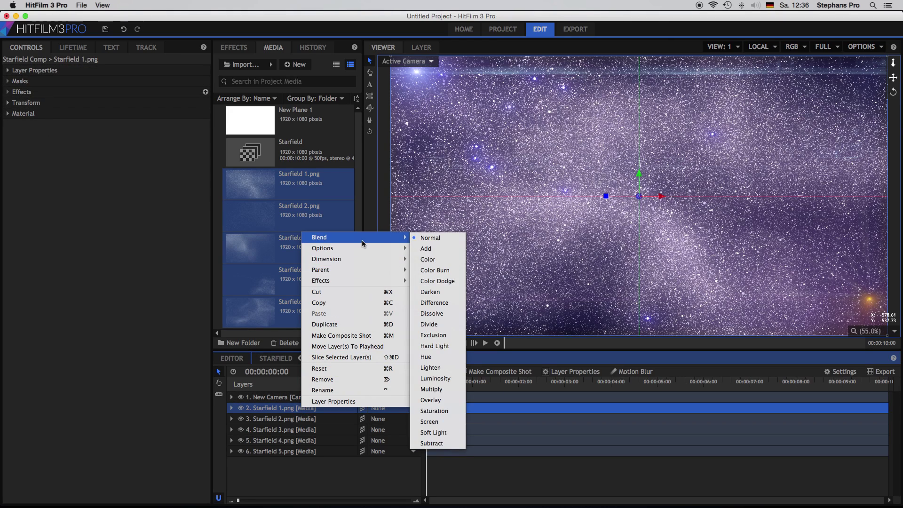
pyautogui.click(447, 421)
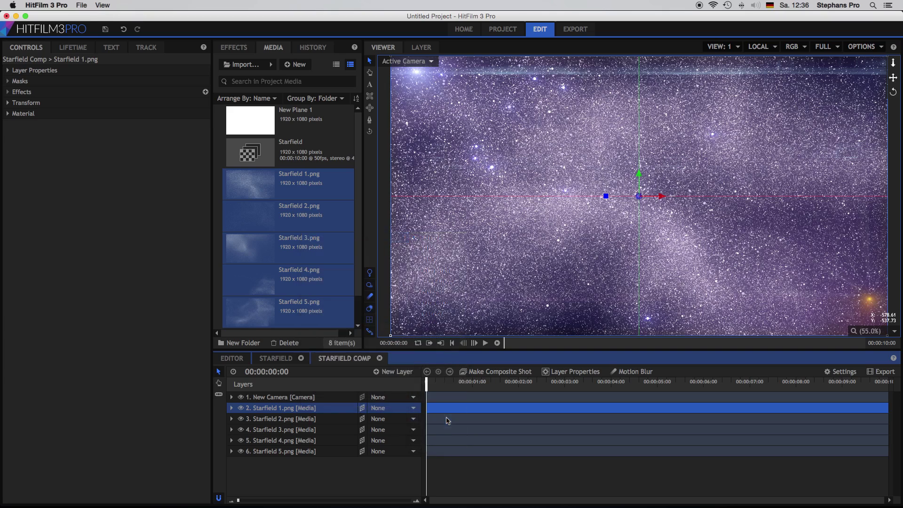
pyautogui.click(432, 418)
pyautogui.rightClick(326, 418)
pyautogui.moveTo(396, 269)
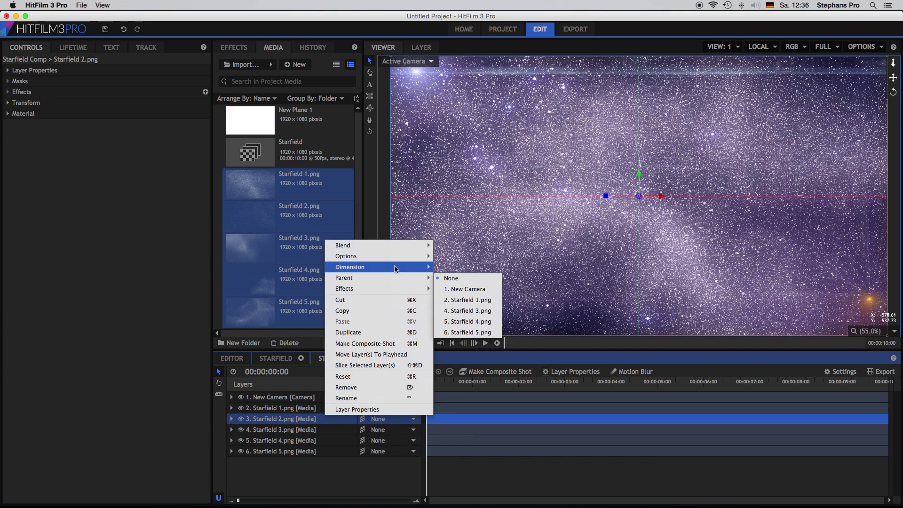
pyautogui.moveTo(398, 246)
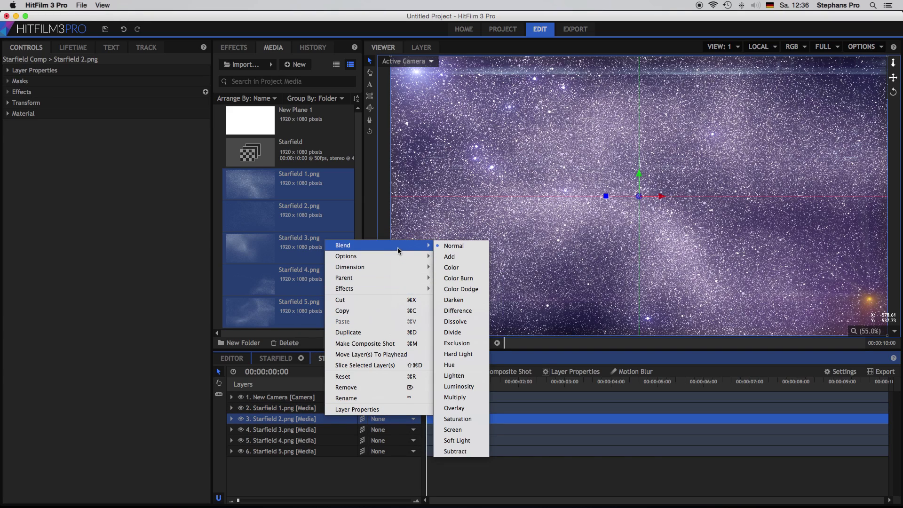
pyautogui.click(470, 428)
pyautogui.click(344, 429)
pyautogui.rightClick(344, 433)
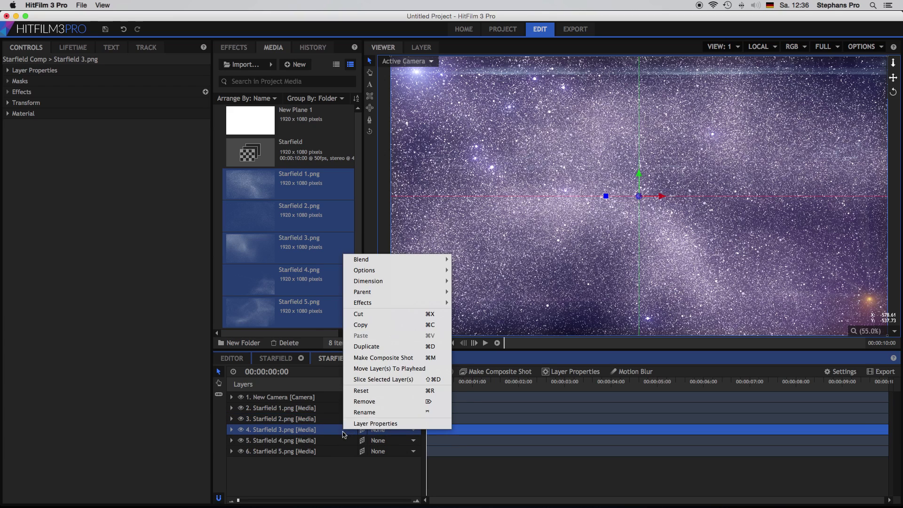
pyautogui.moveTo(386, 259)
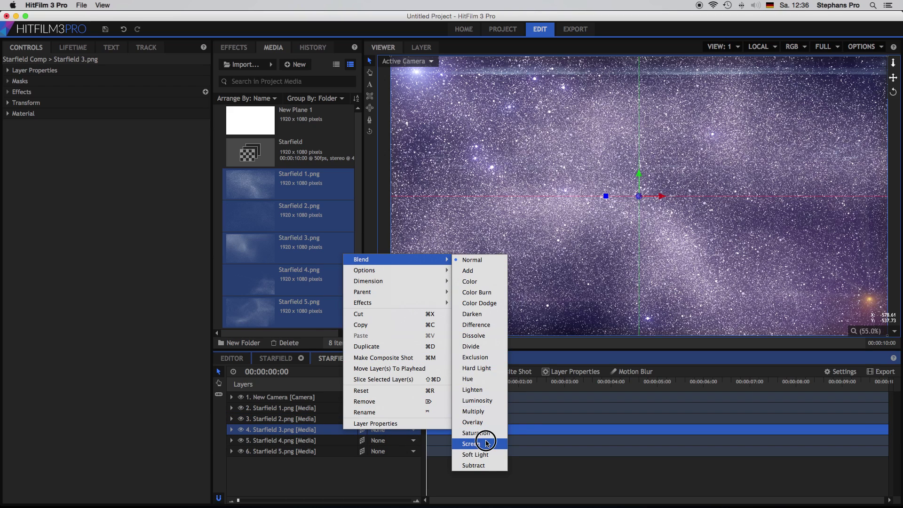
pyautogui.click(471, 443)
# - Set Starfield 4.png and 5.png layers to Screen blending
pyautogui.rightClick(338, 442)
pyautogui.moveTo(417, 273)
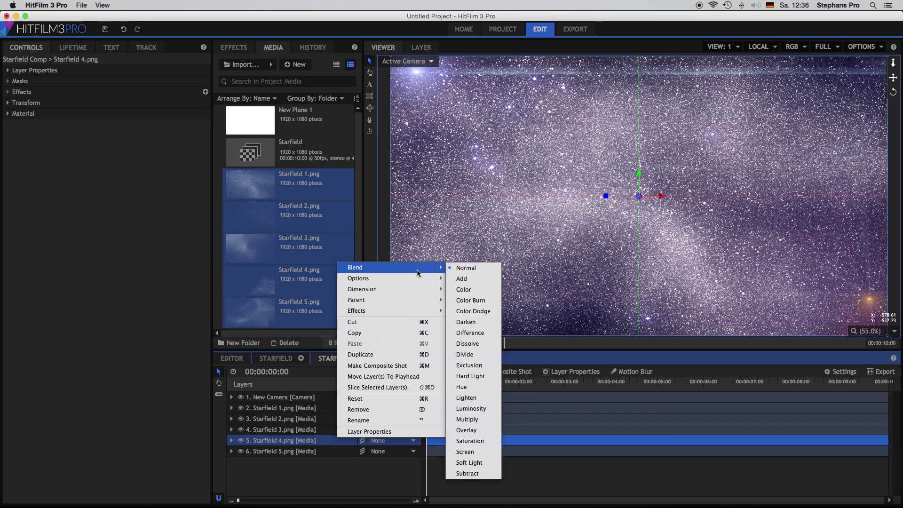
pyautogui.click(470, 452)
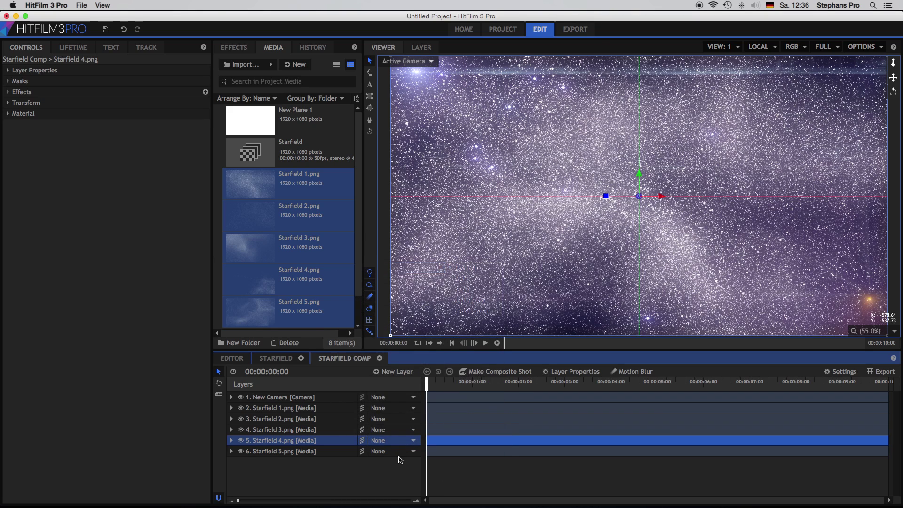
pyautogui.rightClick(346, 453)
pyautogui.moveTo(414, 278)
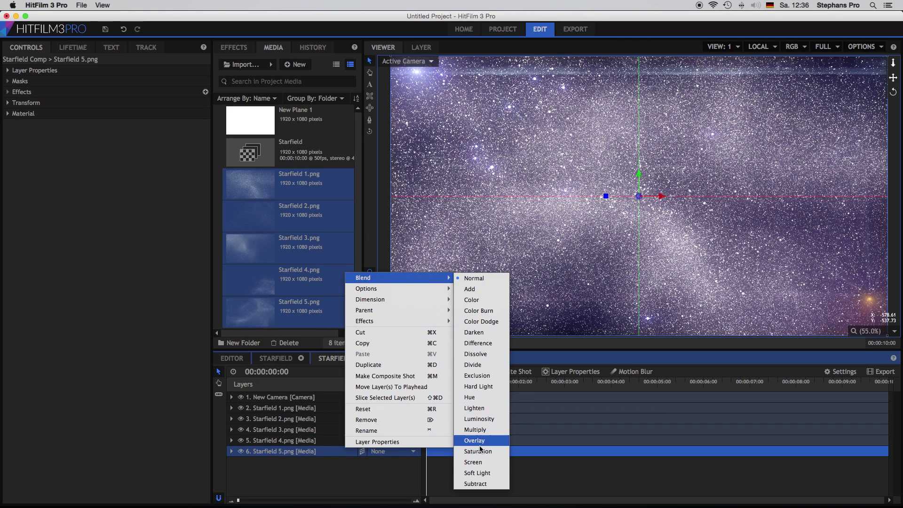
pyautogui.click(480, 461)
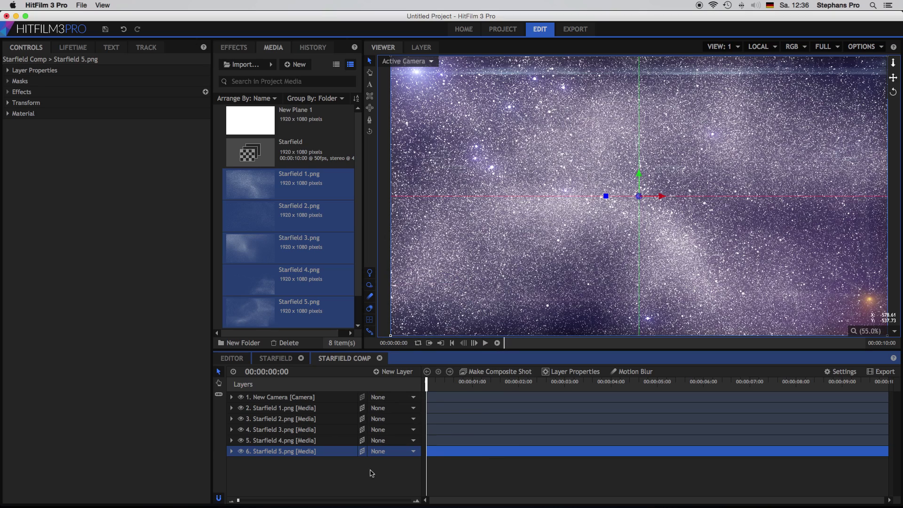
# - Push Starfield 1.png back in depth by scrubbing its Z position
pyautogui.click(280, 409)
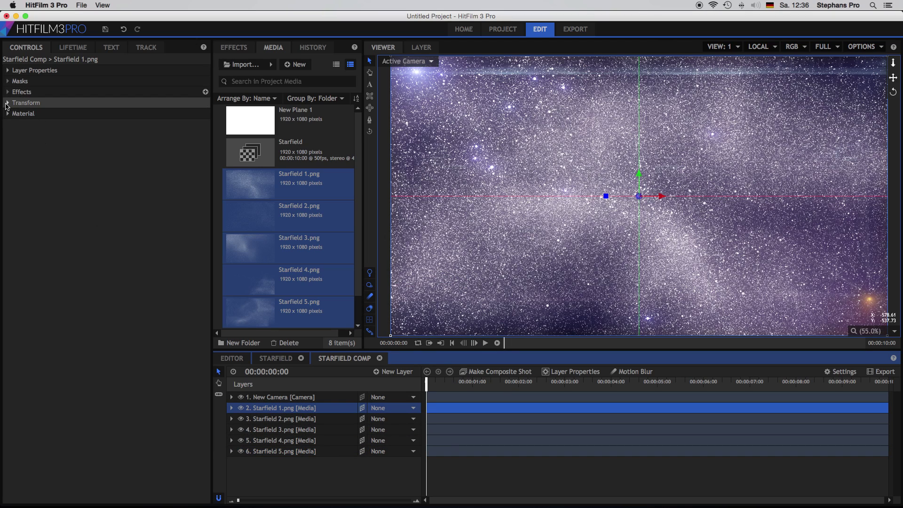
pyautogui.click(7, 103)
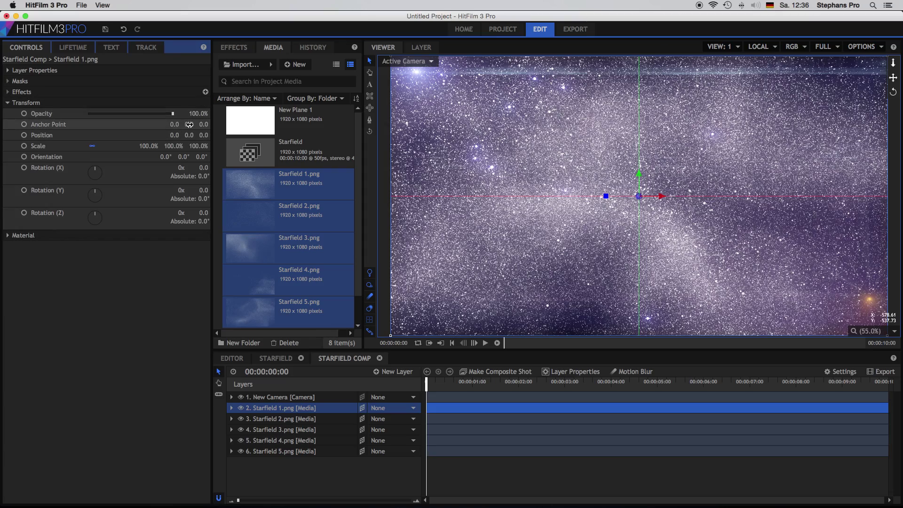
pyautogui.click(201, 135)
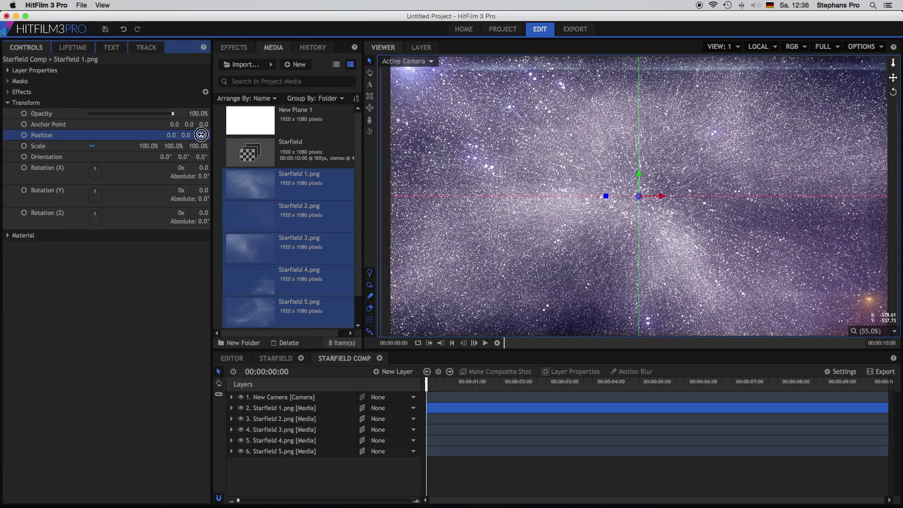
pyautogui.moveTo(201, 135); pyautogui.dragTo(200, 135)
# - Move Starfield 2.png back to Z -627 and scale it to 140%
pyautogui.click(279, 419)
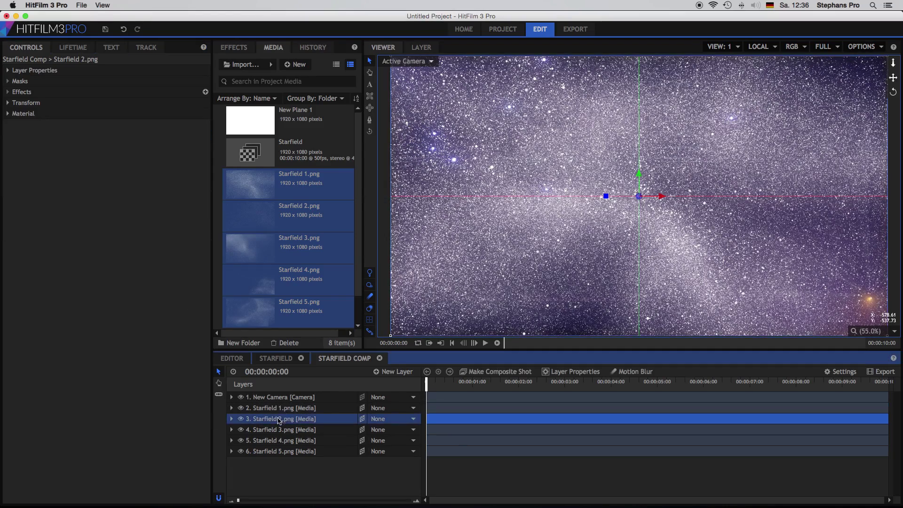
pyautogui.click(8, 103)
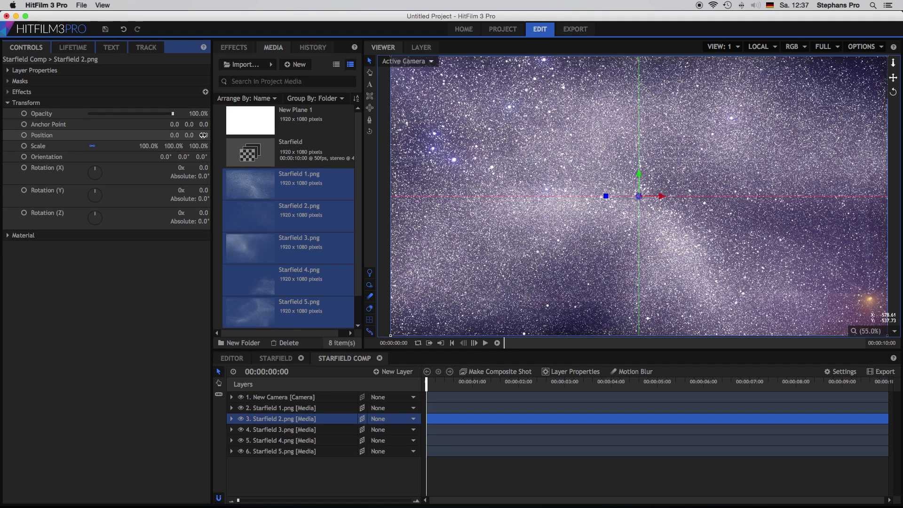
pyautogui.moveTo(203, 135)
pyautogui.mouseDown()
pyautogui.moveTo(190, 136)
pyautogui.moveTo(202, 147)
pyautogui.mouseUp()
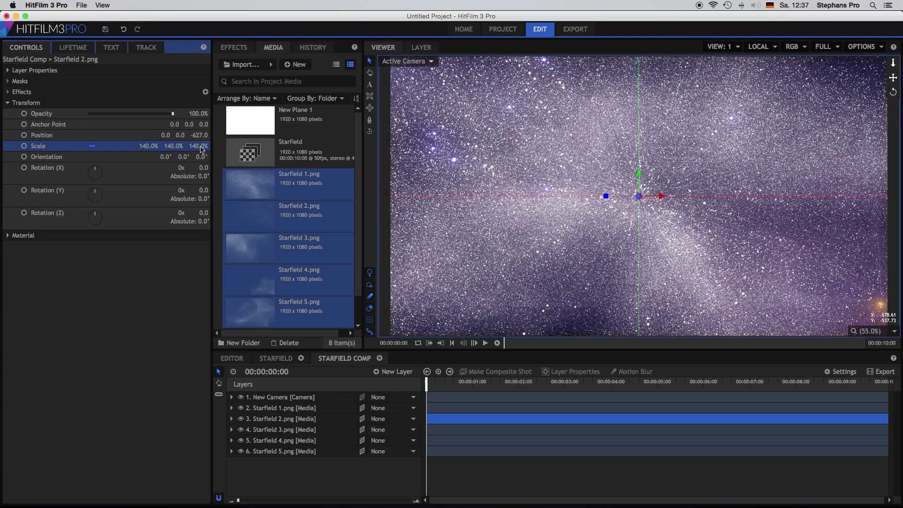
pyautogui.click(282, 430)
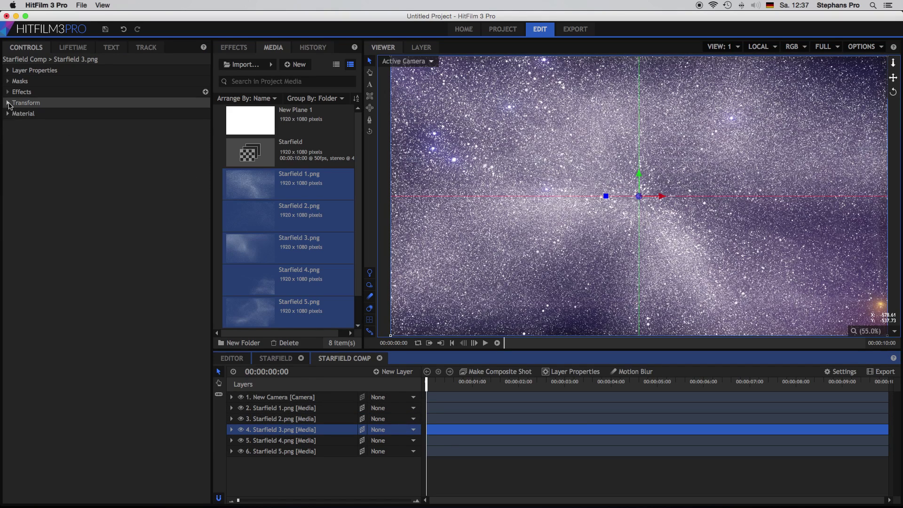
# - Place Starfield 3.png at position -457.7, 0, -900, scale 147%, with lowered opacity
pyautogui.click(26, 103)
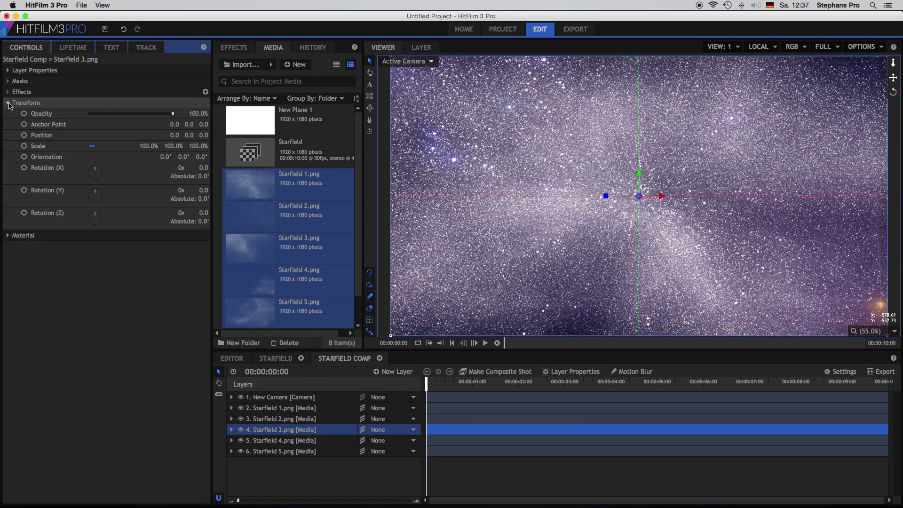
pyautogui.click(204, 135)
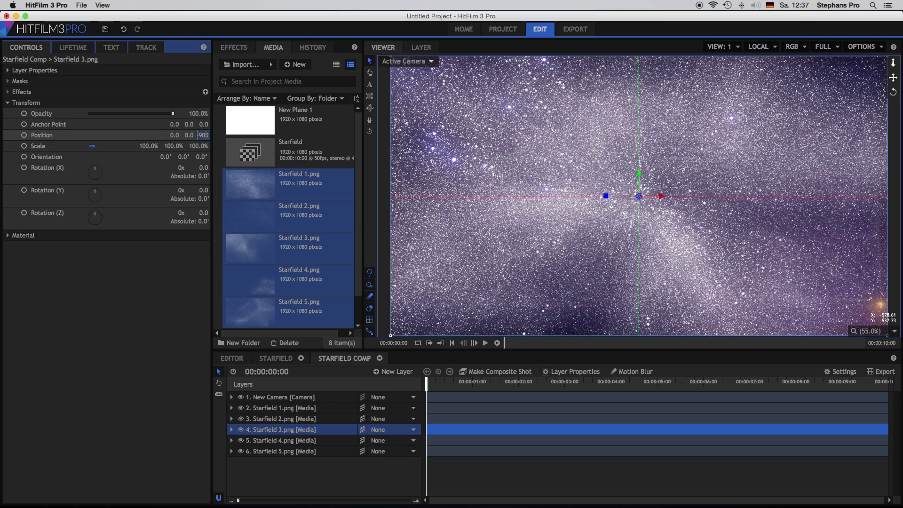
pyautogui.press('Return')
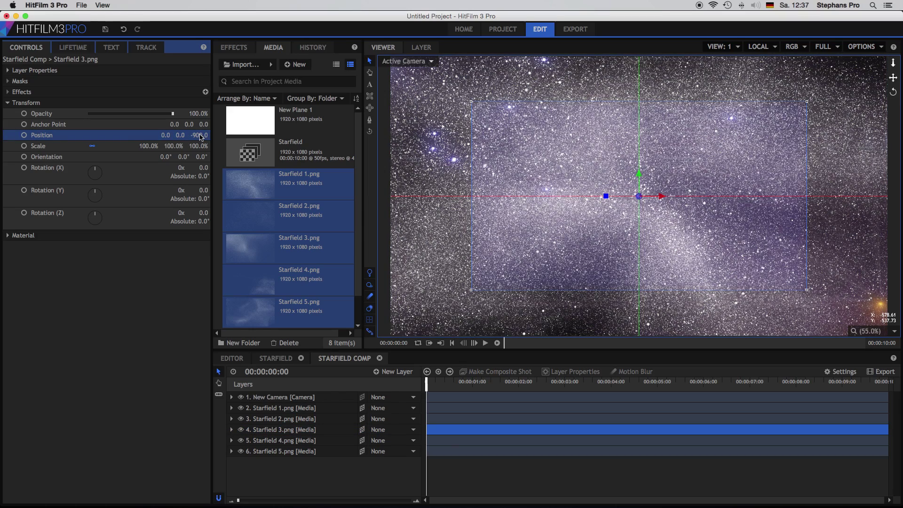
pyautogui.moveTo(197, 147); pyautogui.dragTo(198, 147)
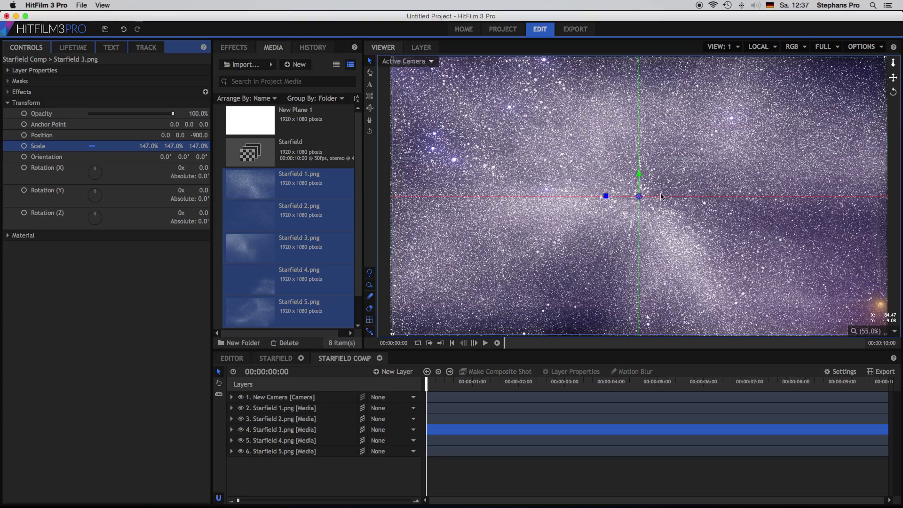
pyautogui.moveTo(660, 196); pyautogui.dragTo(581, 200)
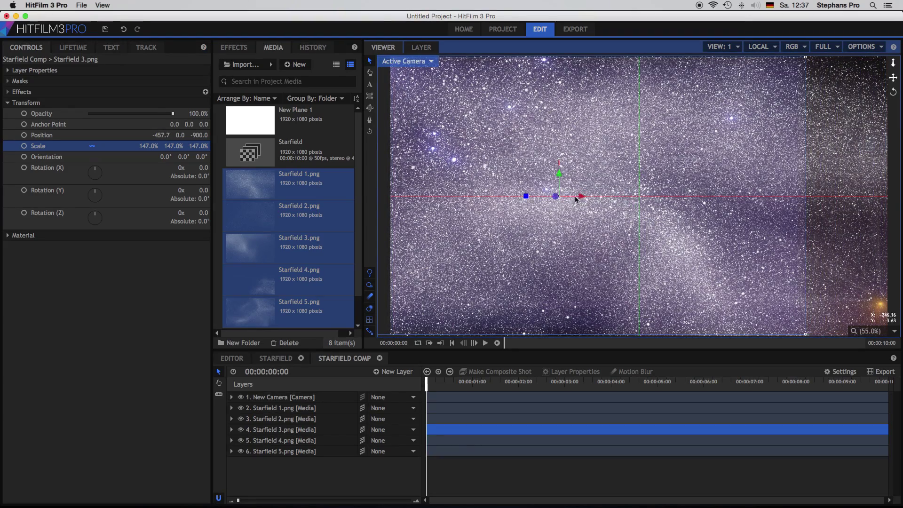
pyautogui.moveTo(194, 114); pyautogui.dragTo(192, 115)
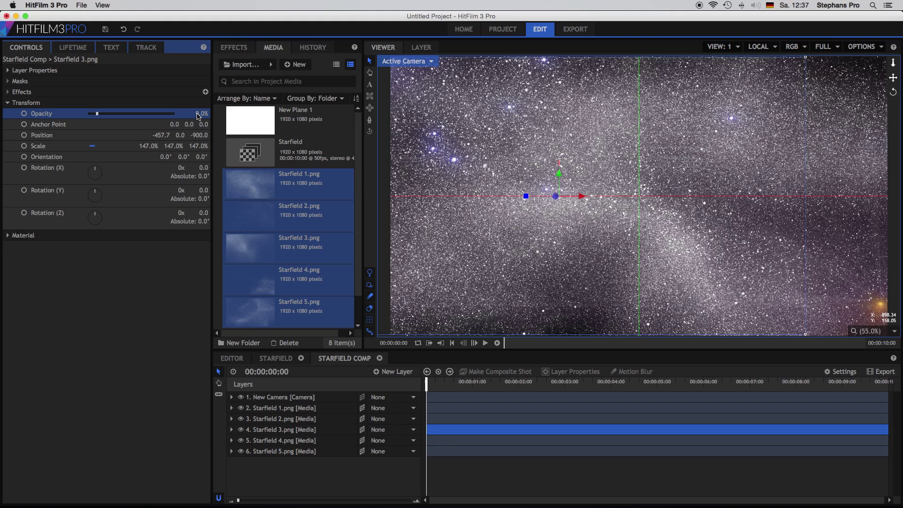
pyautogui.click(290, 441)
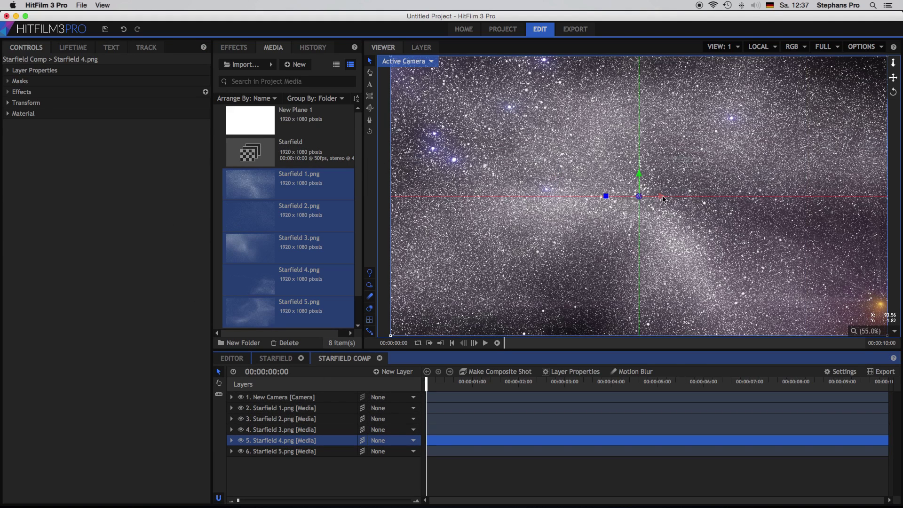
# - Shift Starfield 4.png to the right and set its depth to Z -800
pyautogui.moveTo(663, 199); pyautogui.dragTo(707, 199)
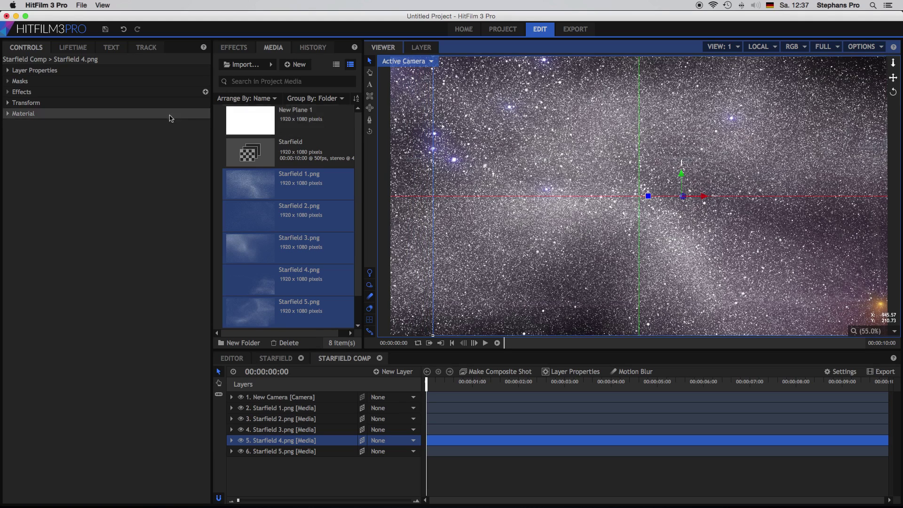
pyautogui.click(8, 103)
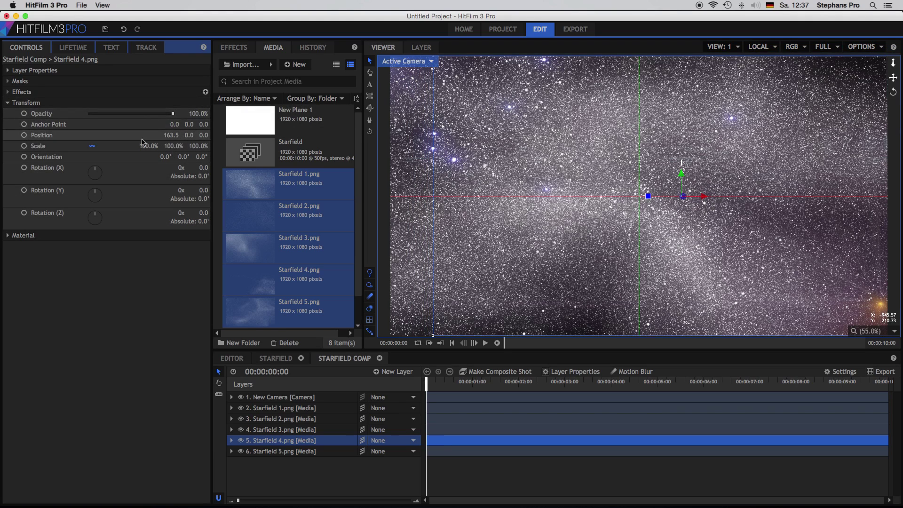
pyautogui.click(202, 136)
pyautogui.press('Return')
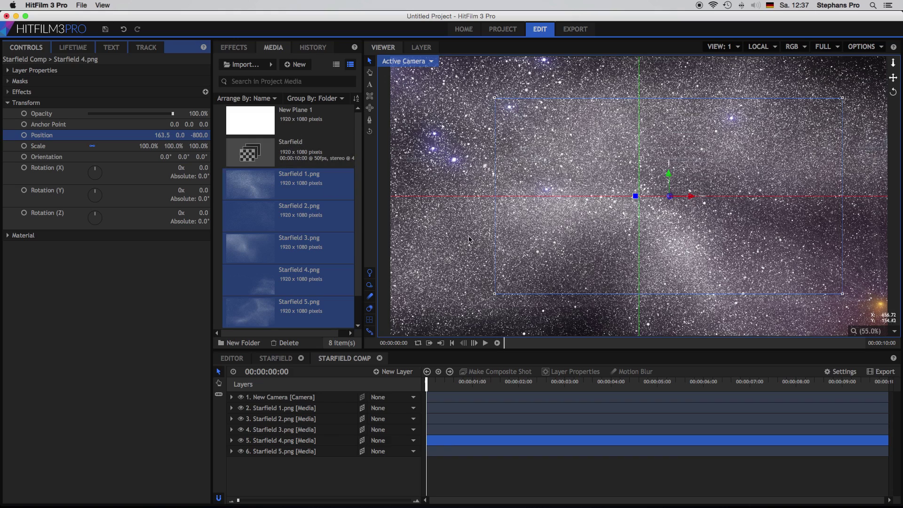
# - Set Starfield 5.png to Y 417, Z -1534, opacity 51% and scale 183%
pyautogui.click(280, 453)
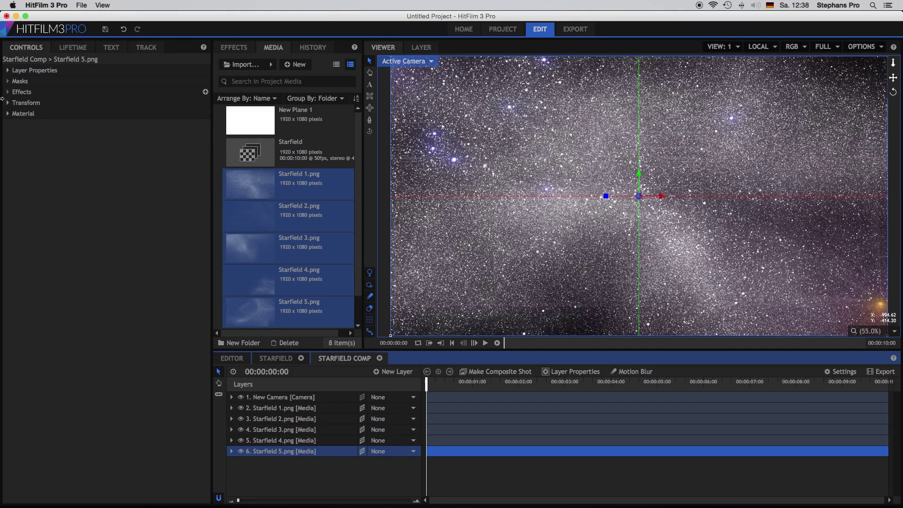
pyautogui.click(14, 102)
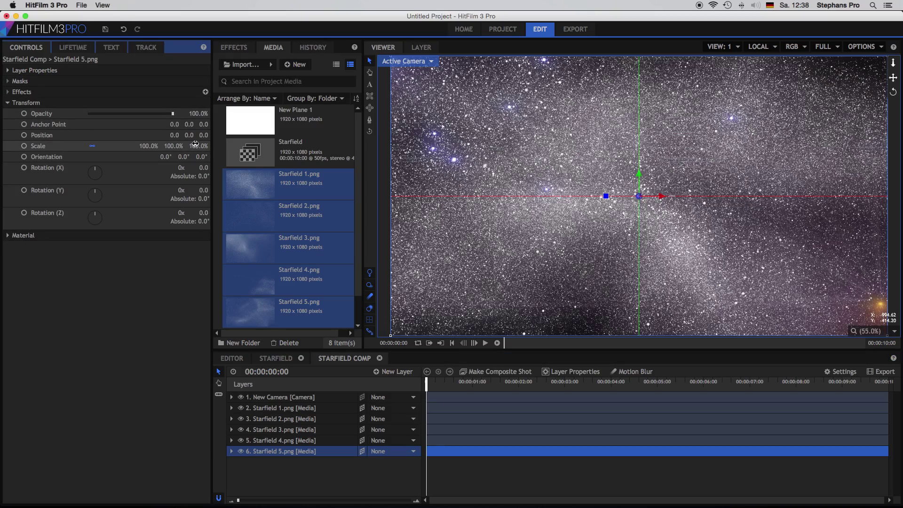
pyautogui.moveTo(198, 135); pyautogui.dragTo(204, 136)
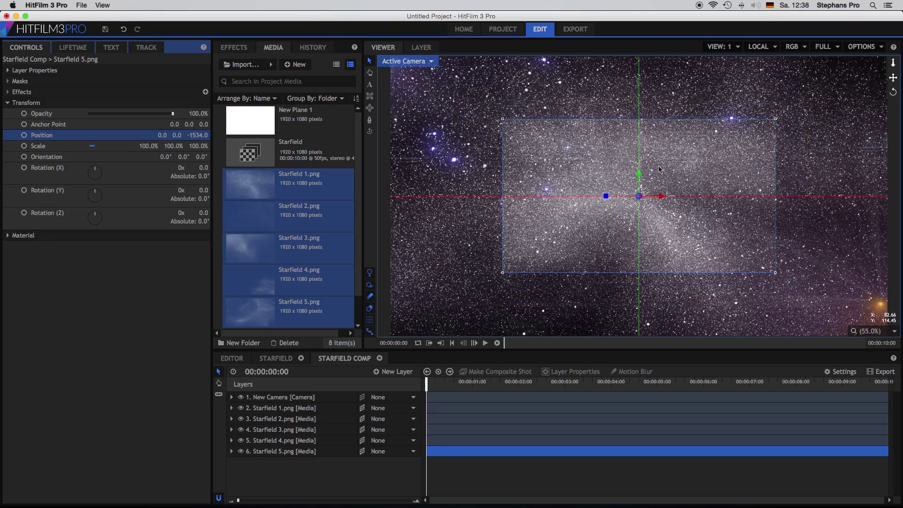
pyautogui.moveTo(639, 175); pyautogui.dragTo(633, 127)
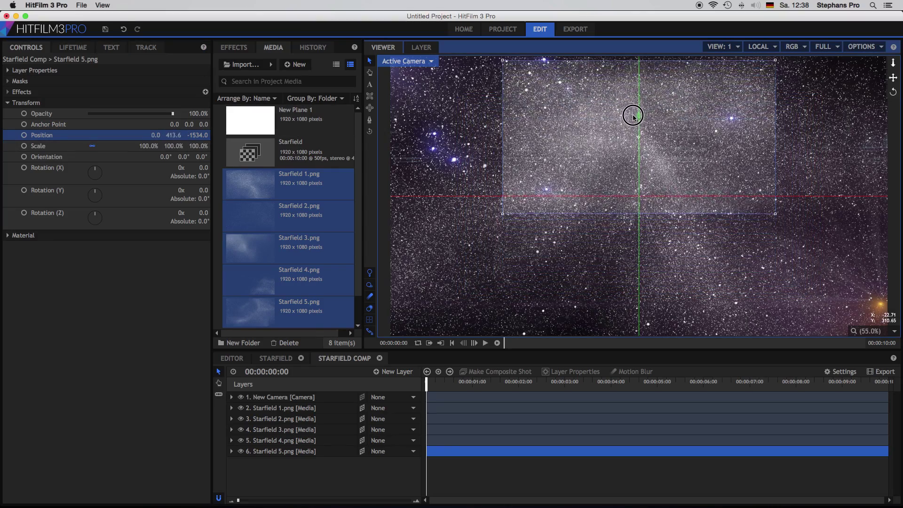
pyautogui.moveTo(633, 116); pyautogui.dragTo(634, 115)
pyautogui.moveTo(199, 113); pyautogui.dragTo(192, 114)
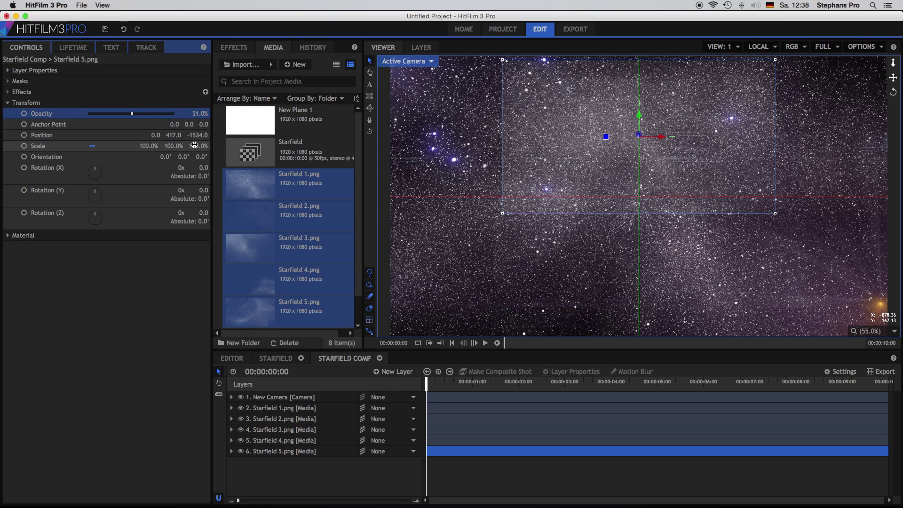
pyautogui.moveTo(195, 145); pyautogui.dragTo(194, 145)
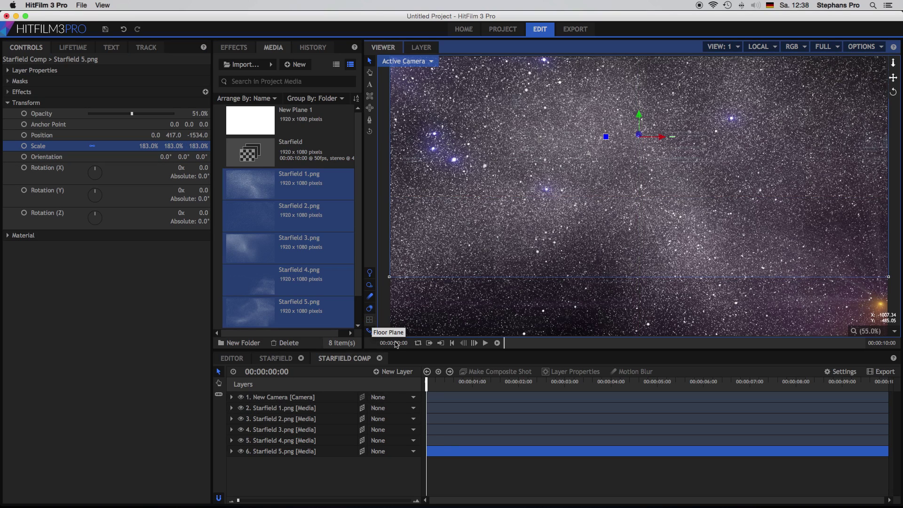
# - Shift Starfield 1.png to the left and fade its opacity down
pyautogui.click(282, 409)
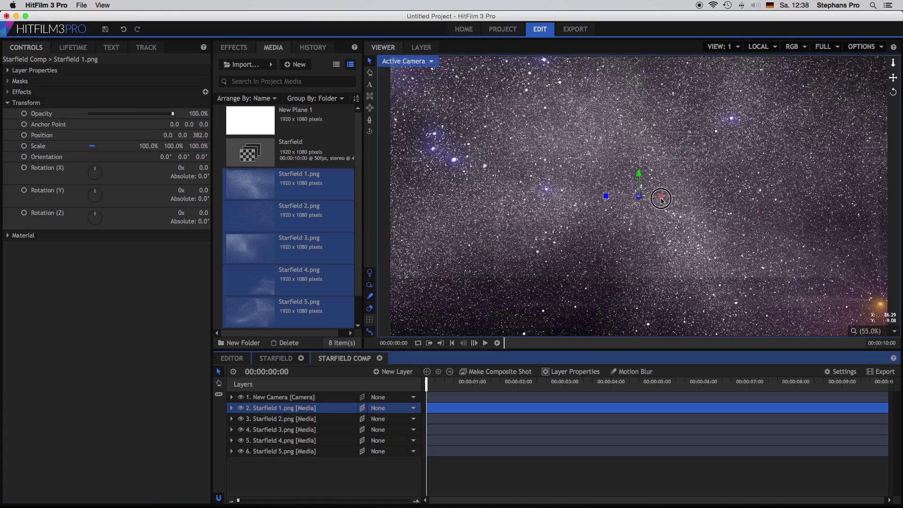
pyautogui.moveTo(662, 202); pyautogui.dragTo(599, 189)
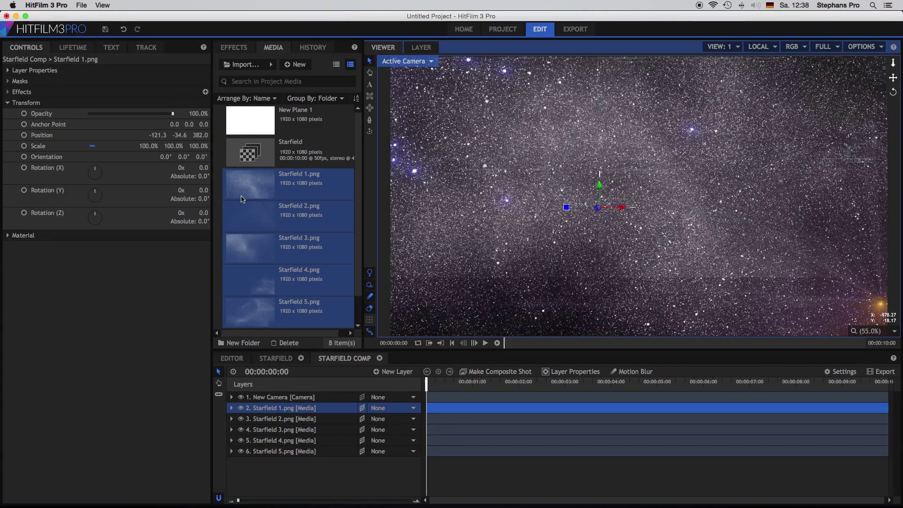
pyautogui.moveTo(190, 114); pyautogui.dragTo(190, 114)
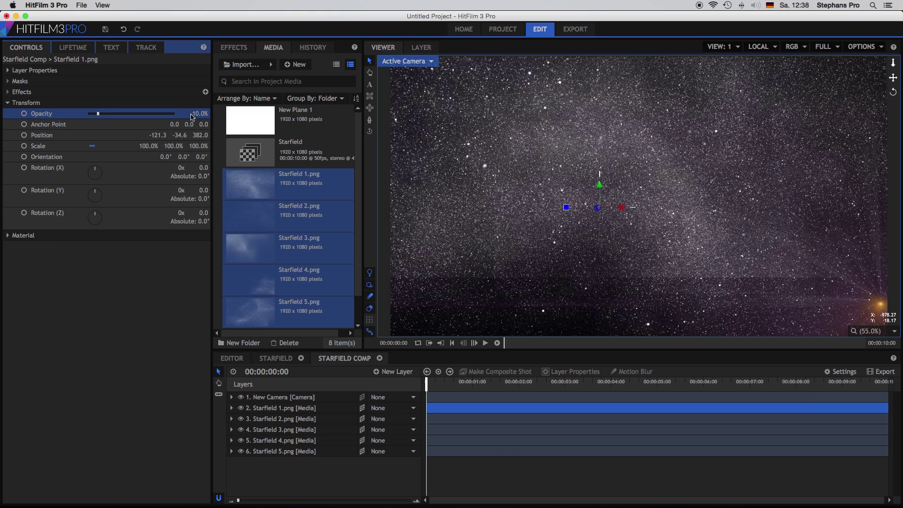
# - Drop Starfield 5.png's opacity to nearly zero
pyautogui.click(282, 440)
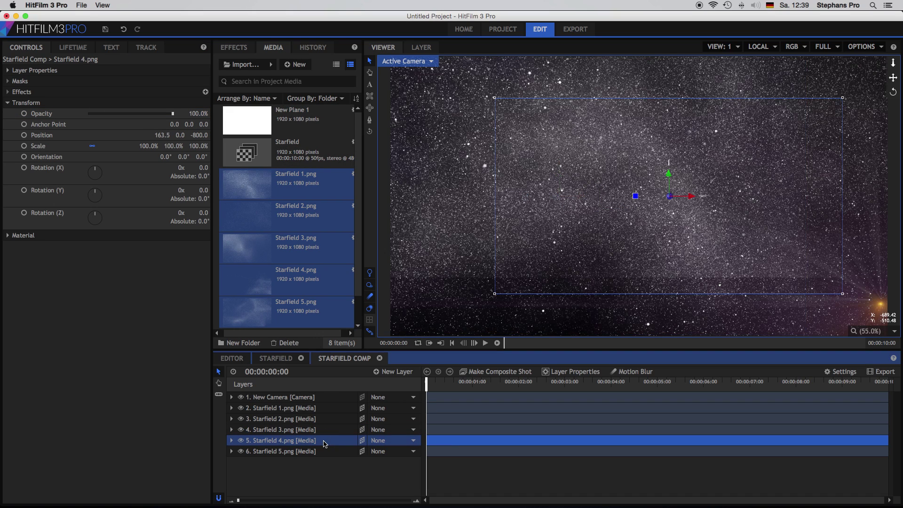
pyautogui.click(327, 453)
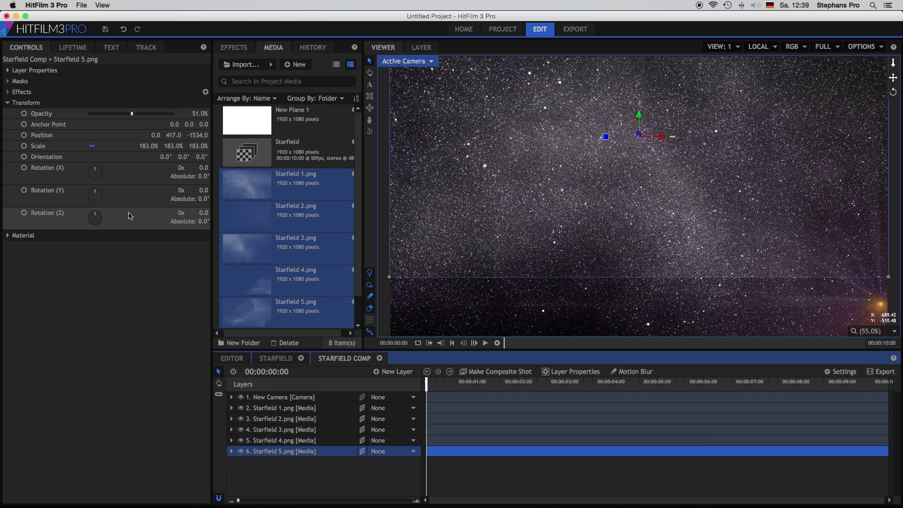
pyautogui.moveTo(197, 114); pyautogui.dragTo(197, 114)
# - Reposition the camera to reframe the starfield, then filter effects for 'vib'
pyautogui.click(276, 398)
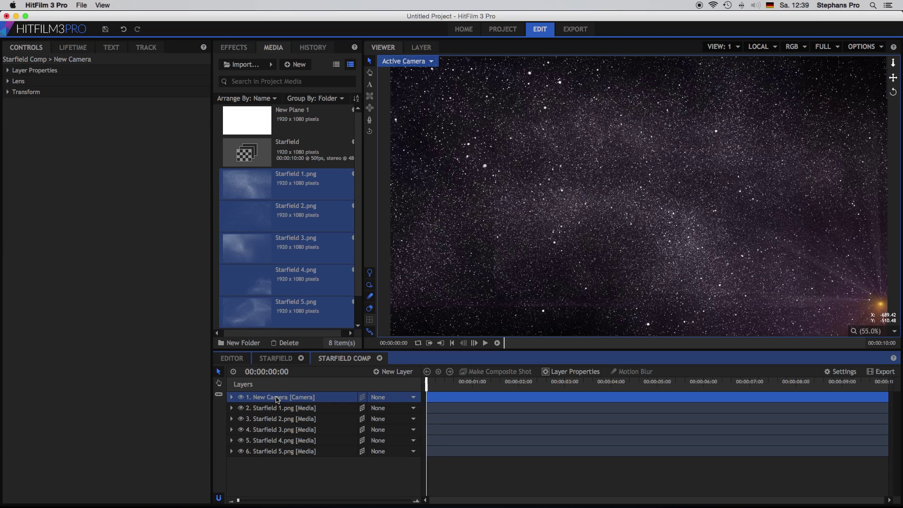
pyautogui.click(10, 92)
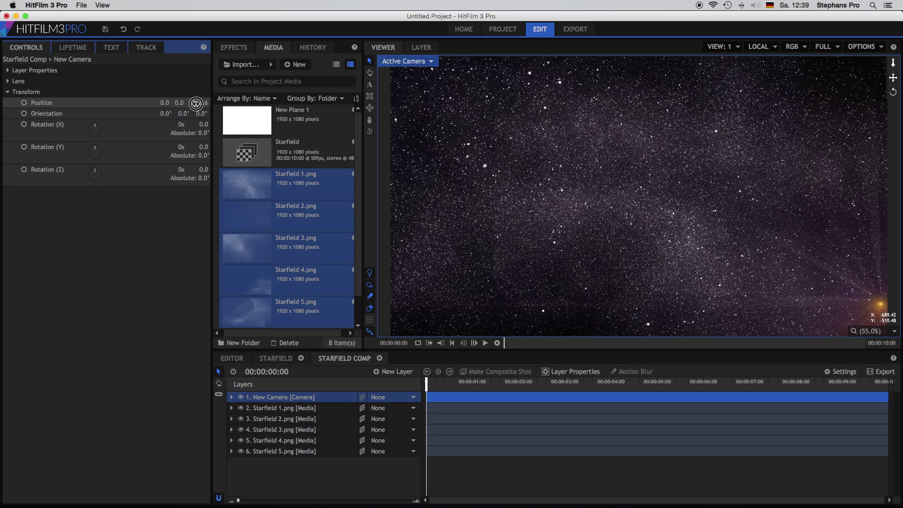
pyautogui.moveTo(196, 103); pyautogui.dragTo(196, 103)
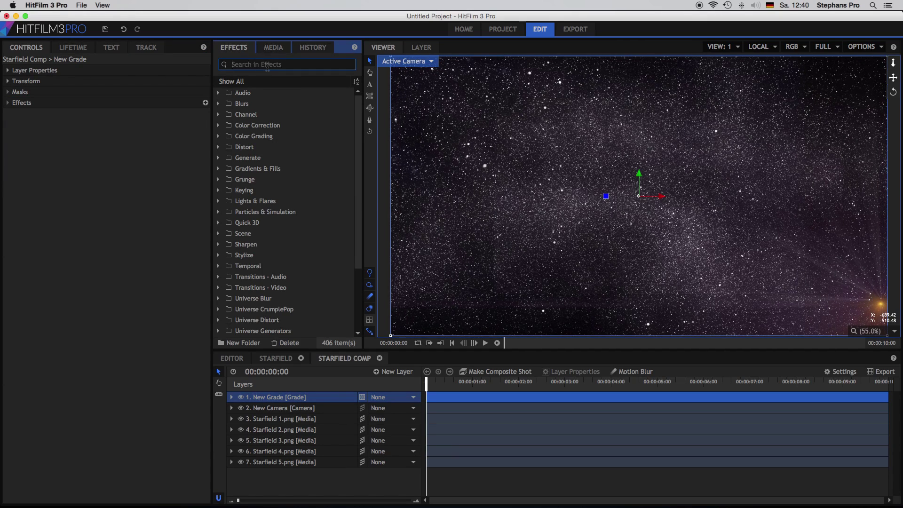
pyautogui.write('vibr')
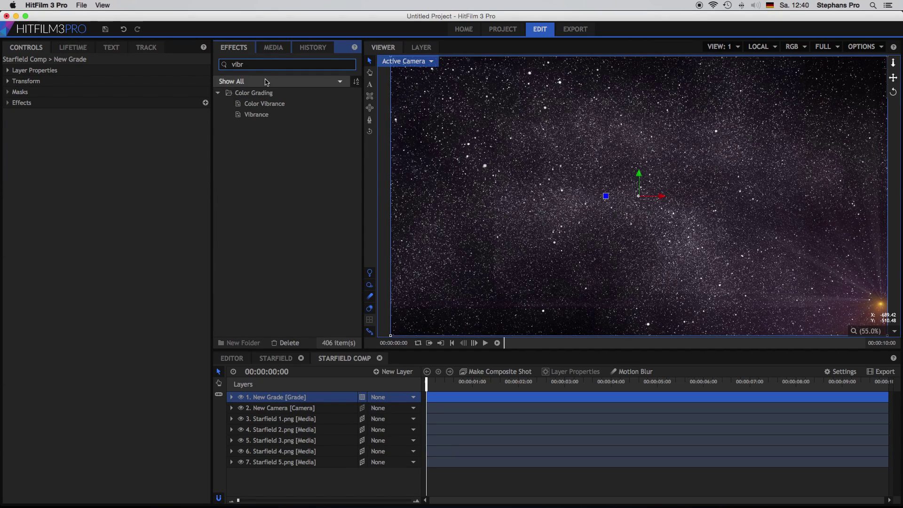
# - Apply Color Vibrance to New Grade with blue colour 19, 43, 255 at vibrance 0.38
pyautogui.moveTo(265, 104); pyautogui.dragTo(79, 106)
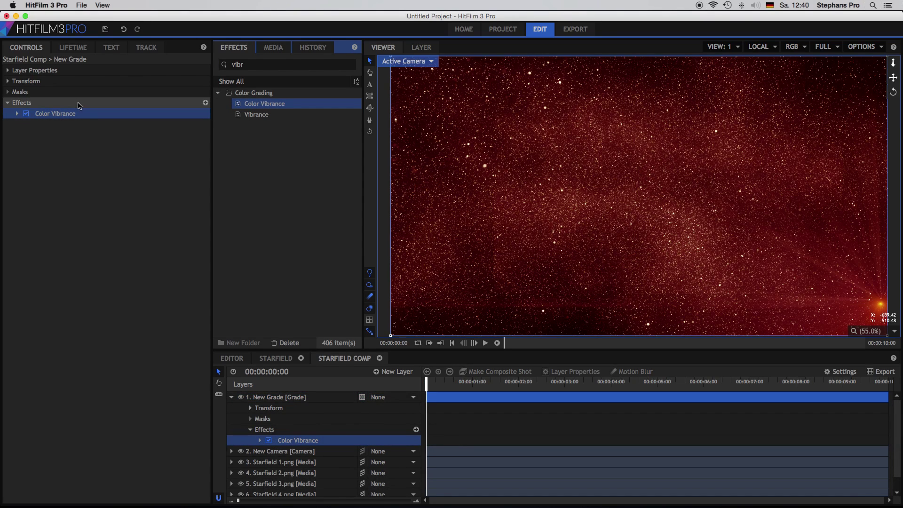
pyautogui.click(17, 113)
pyautogui.click(206, 124)
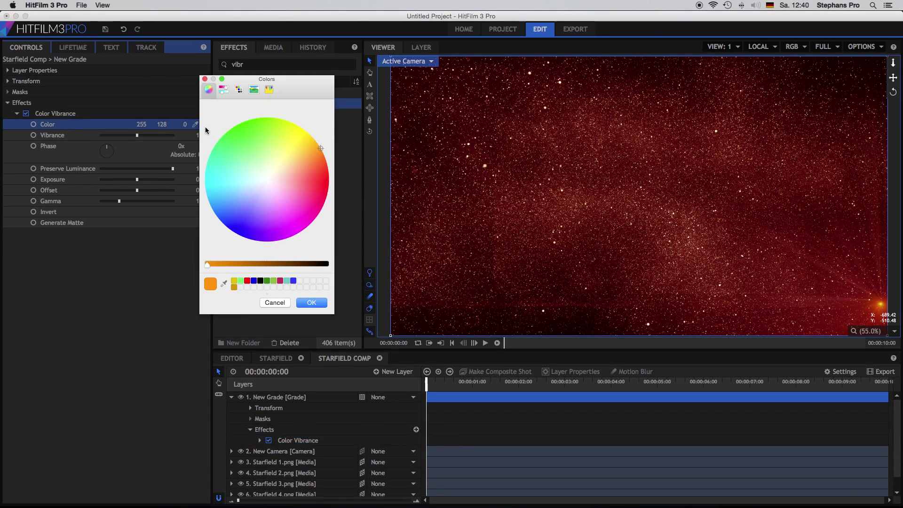
pyautogui.click(233, 226)
pyautogui.click(317, 307)
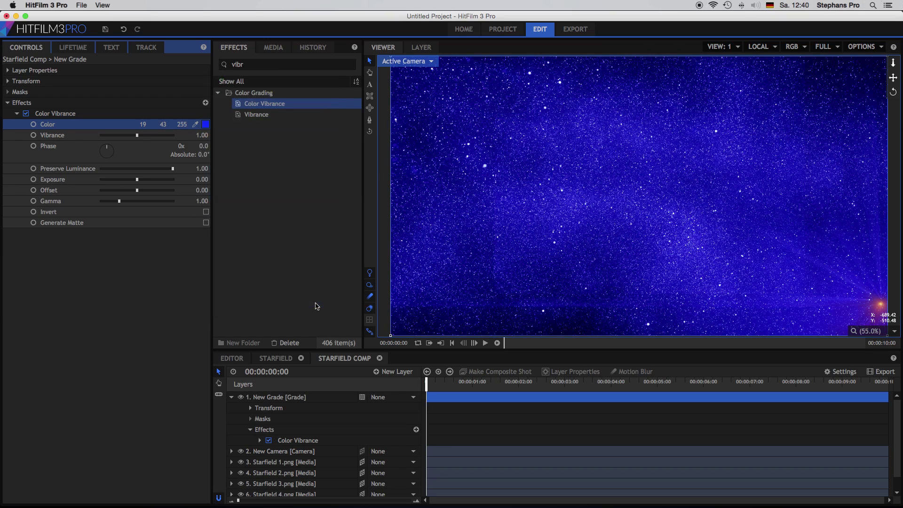
pyautogui.moveTo(137, 136); pyautogui.dragTo(115, 139)
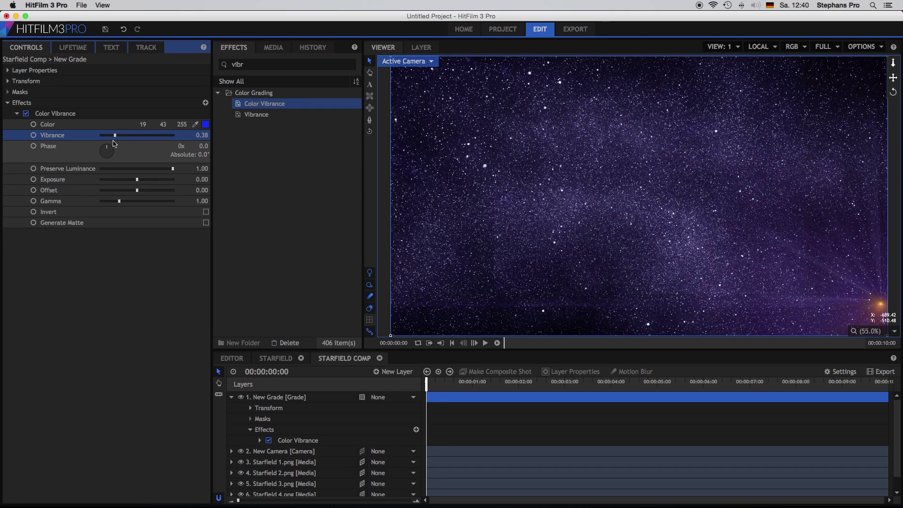
pyautogui.click(225, 65)
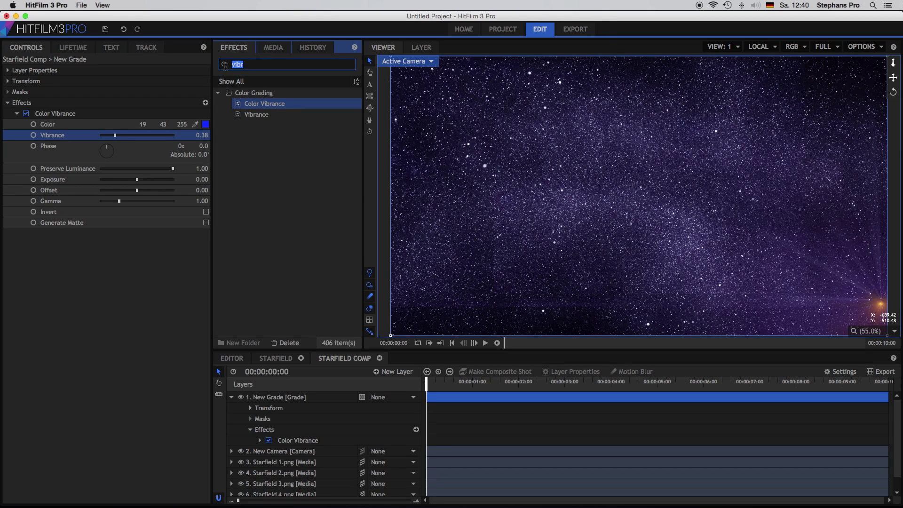
pyautogui.write('glo')
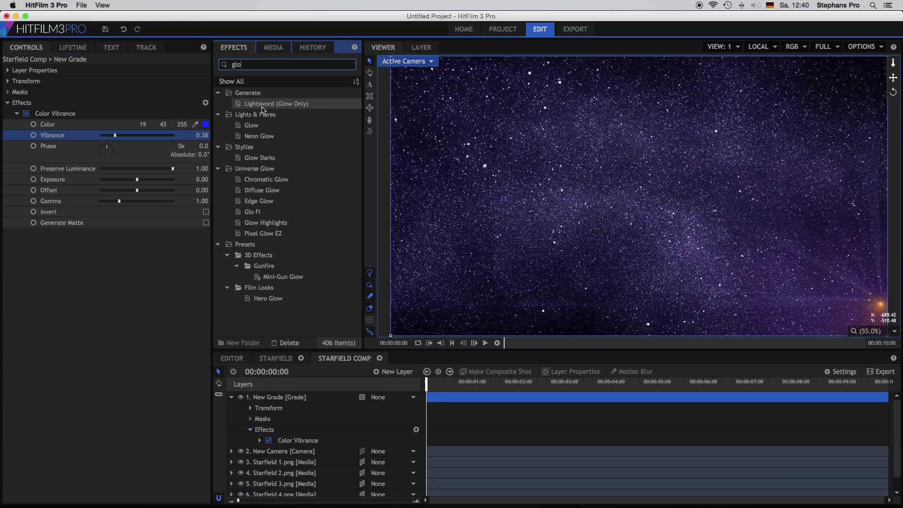
# - Apply Glow to New Grade with intensity 1.3, threshold 0% and radius 235.5px
pyautogui.moveTo(251, 125); pyautogui.dragTo(97, 229)
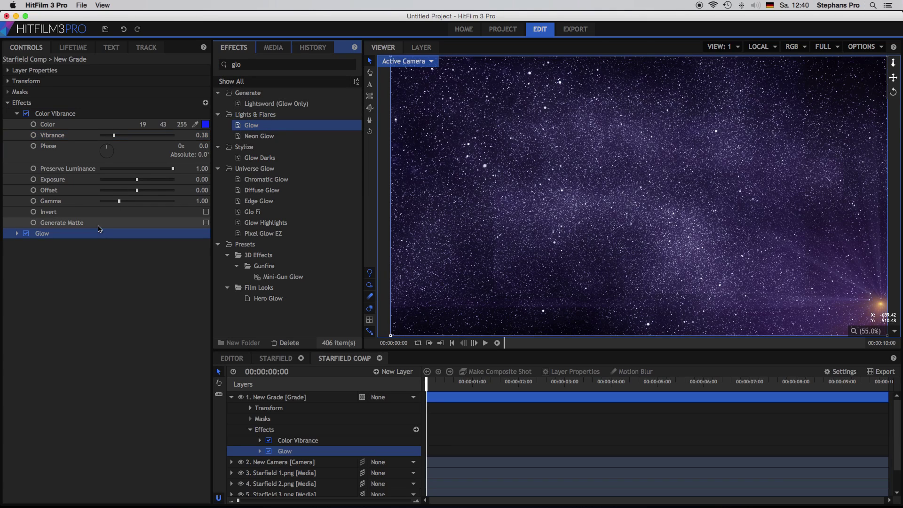
pyautogui.click(17, 234)
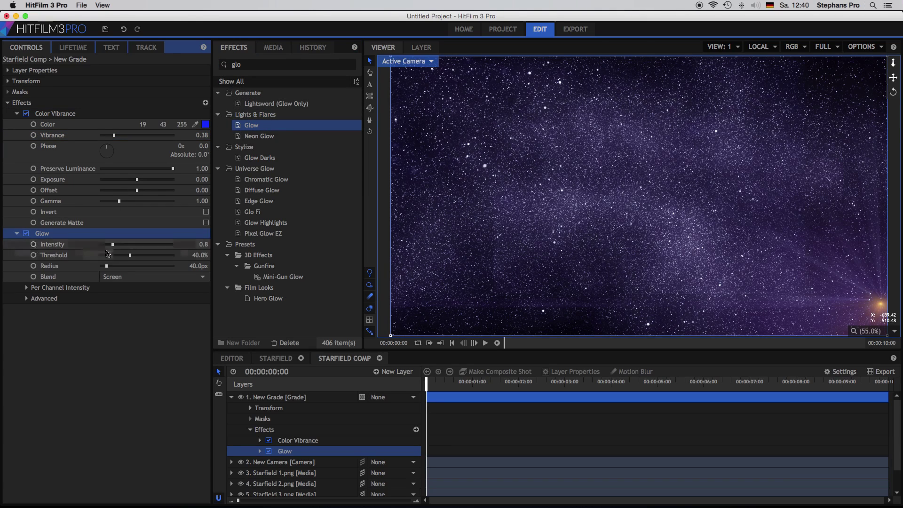
pyautogui.moveTo(113, 245); pyautogui.dragTo(135, 268)
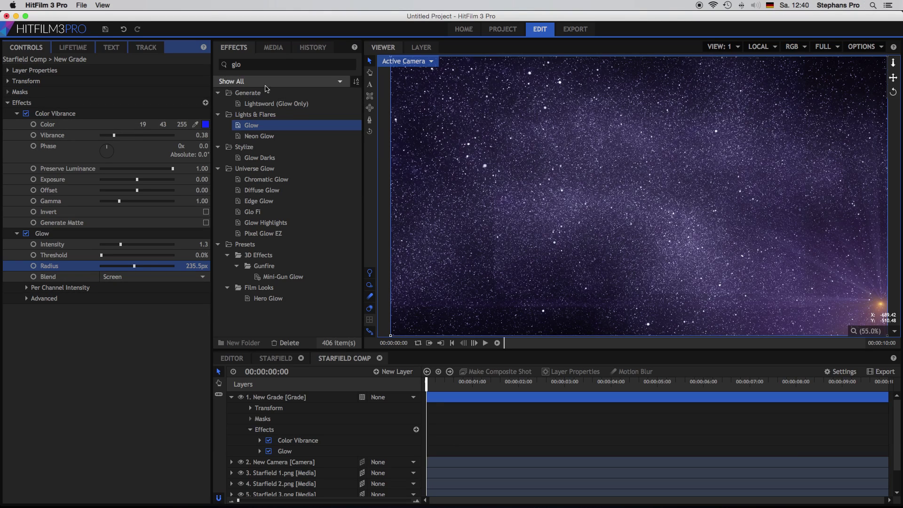
# - Add Auto Light Flares from the Lights & Flares group to the New Grade layer
pyautogui.doubleClick(251, 64)
pyautogui.press('BackSpace')
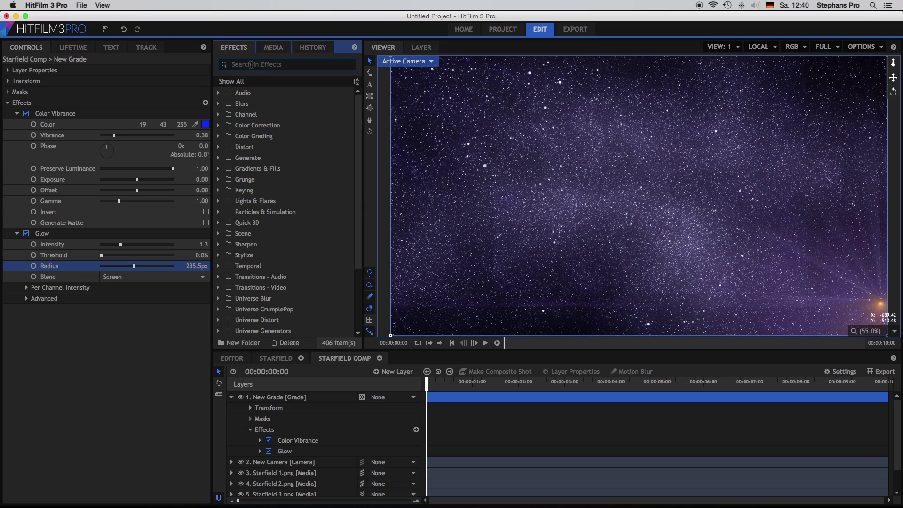
pyautogui.click(218, 202)
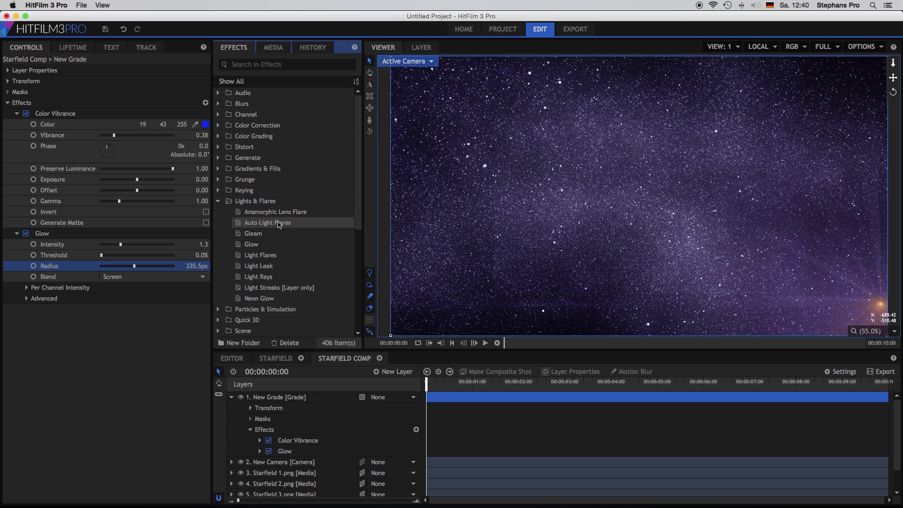
pyautogui.moveTo(278, 224); pyautogui.dragTo(122, 299)
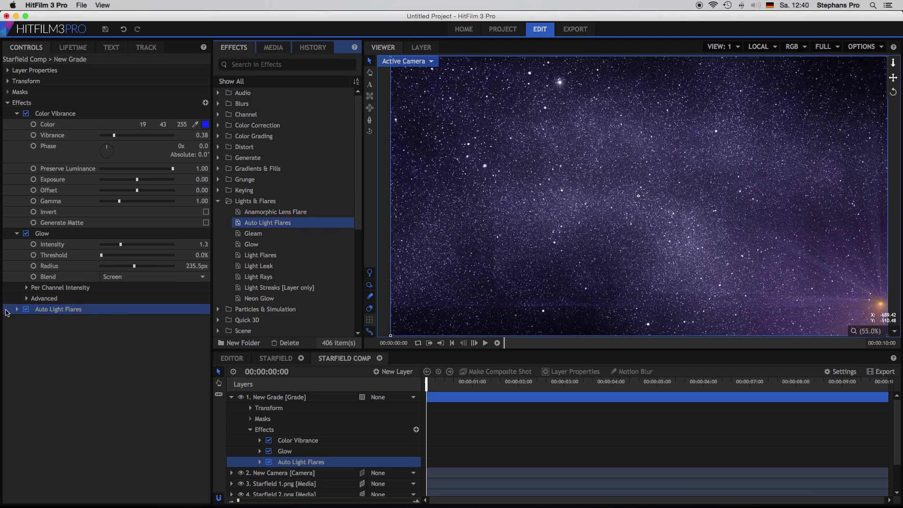
# - Set the flares to Digital Blocks, intensity 2.15, scale 2.5 and maximum 4 flares
pyautogui.click(17, 309)
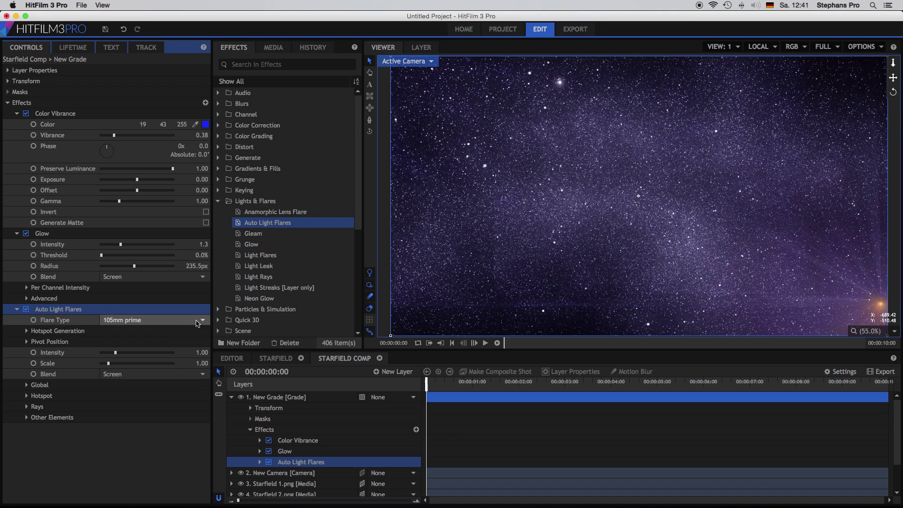
pyautogui.click(198, 321)
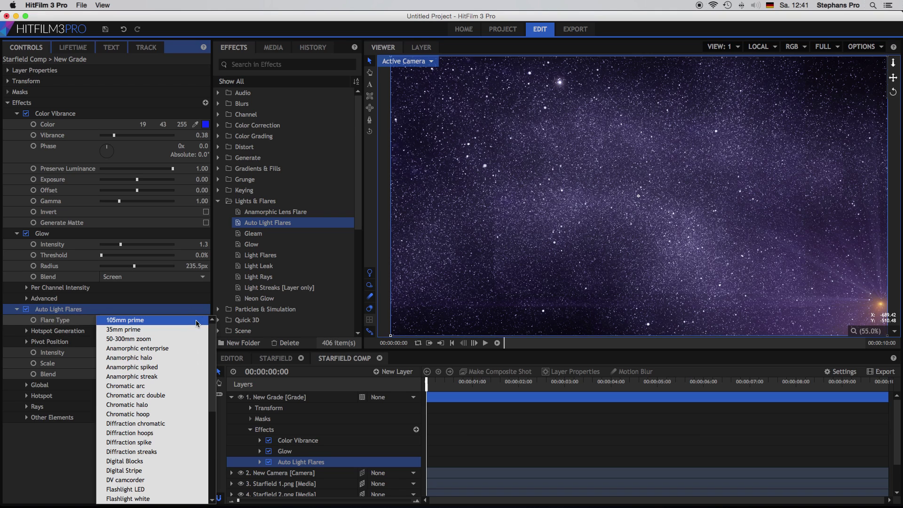
pyautogui.click(147, 461)
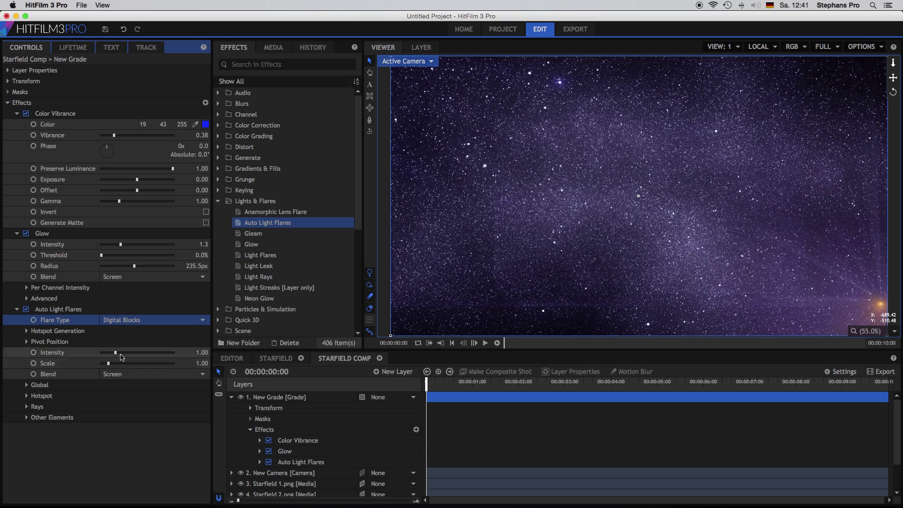
pyautogui.moveTo(118, 356)
pyautogui.mouseDown()
pyautogui.moveTo(133, 356)
pyautogui.moveTo(111, 365)
pyautogui.moveTo(120, 363)
pyautogui.mouseUp()
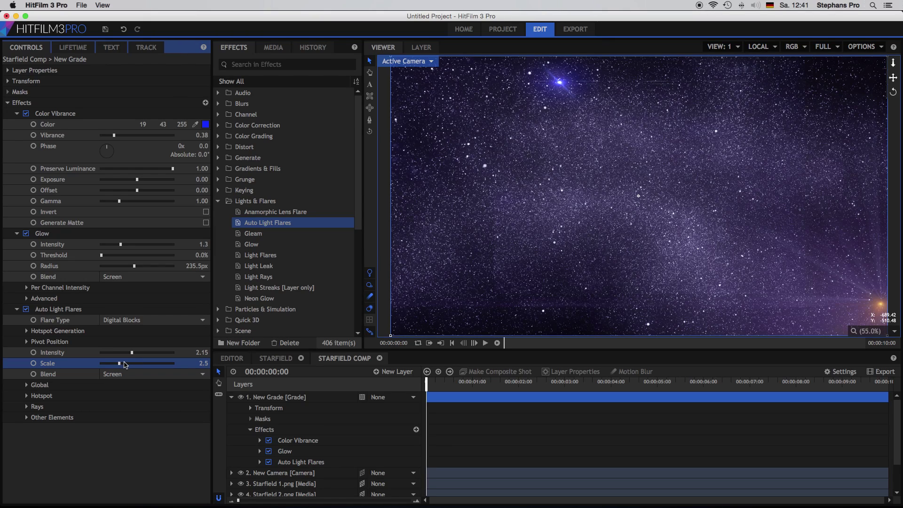
pyautogui.click(26, 332)
pyautogui.click(203, 353)
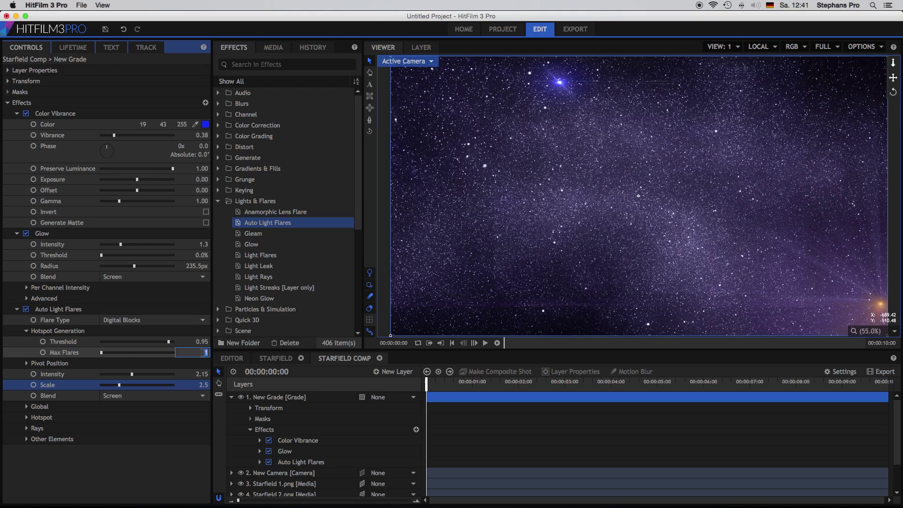
pyautogui.write('4')
pyautogui.press('Return')
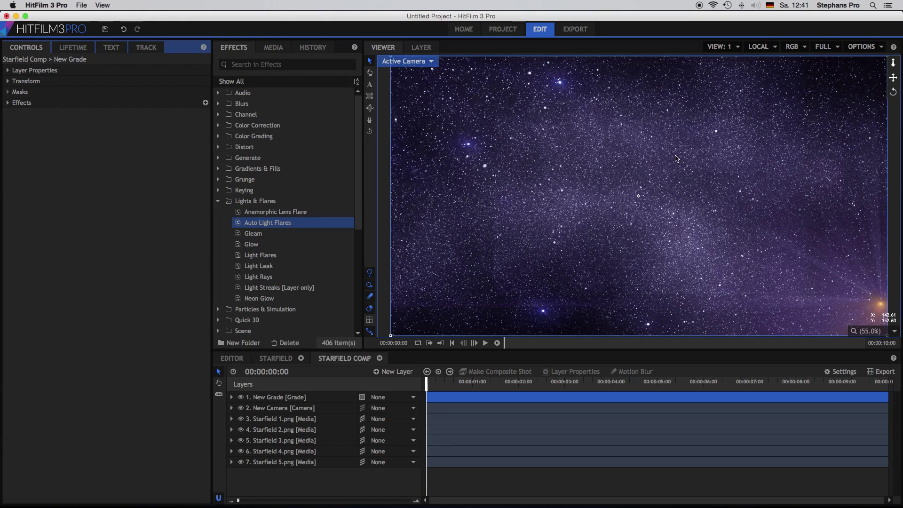
# - Save the project as Nebula.hfp into the Hit Film Tutorials folder via File > Save
pyautogui.click(81, 7)
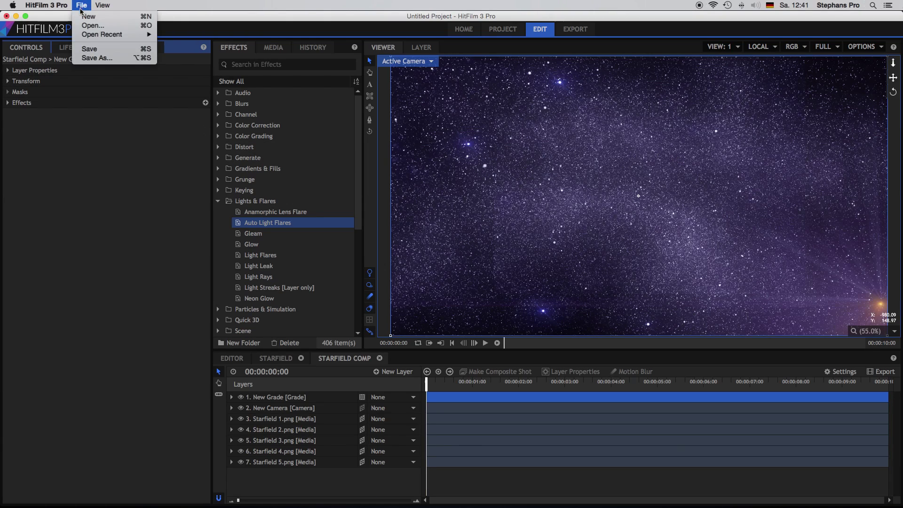
pyautogui.click(94, 51)
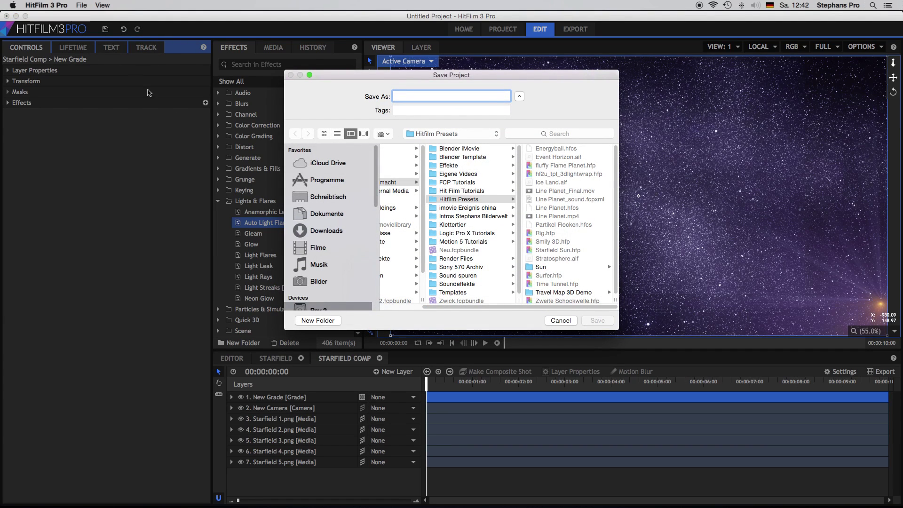
pyautogui.click(463, 183)
pyautogui.click(463, 191)
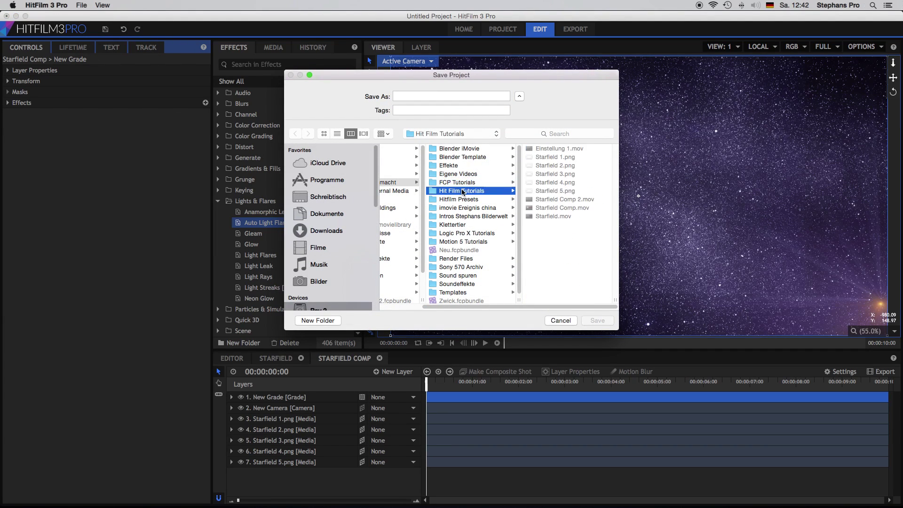
pyautogui.click(436, 100)
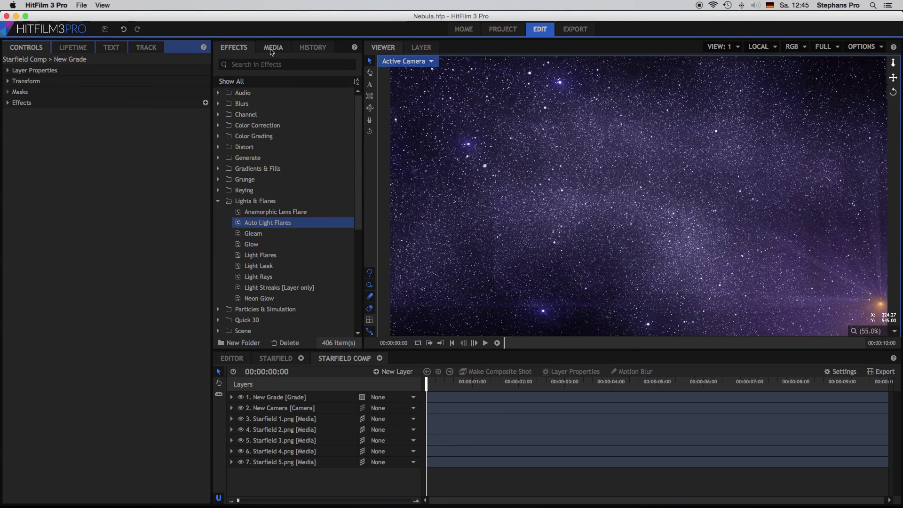
pyautogui.click(271, 49)
# - Create a new composite shot named Nebula at 1920×1920
pyautogui.click(288, 64)
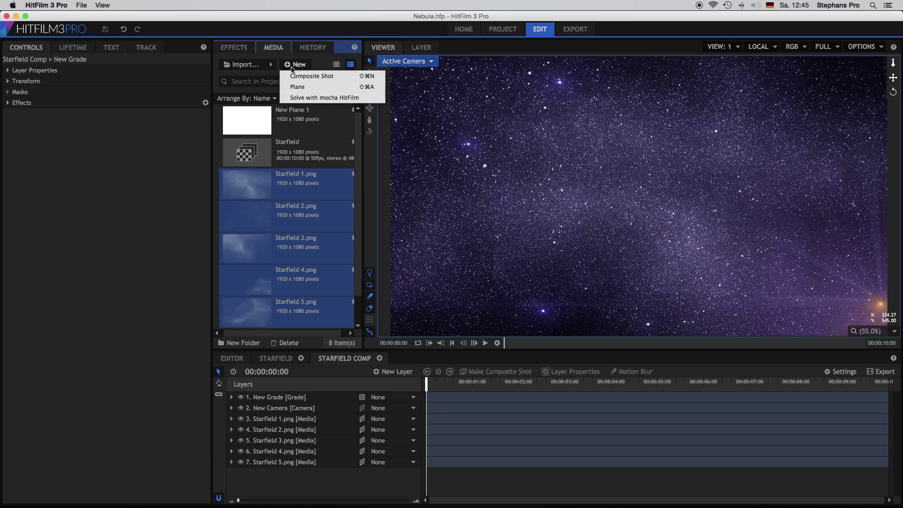
pyautogui.click(295, 74)
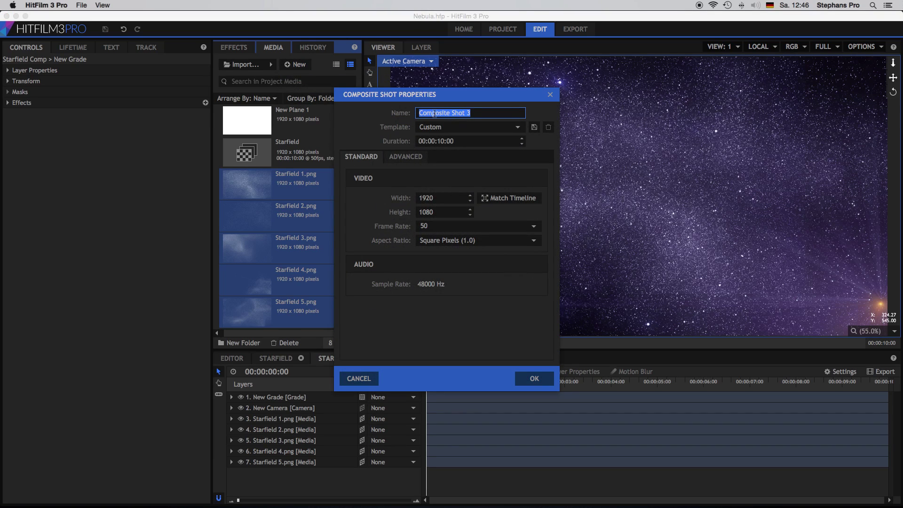
pyautogui.write('Nebula')
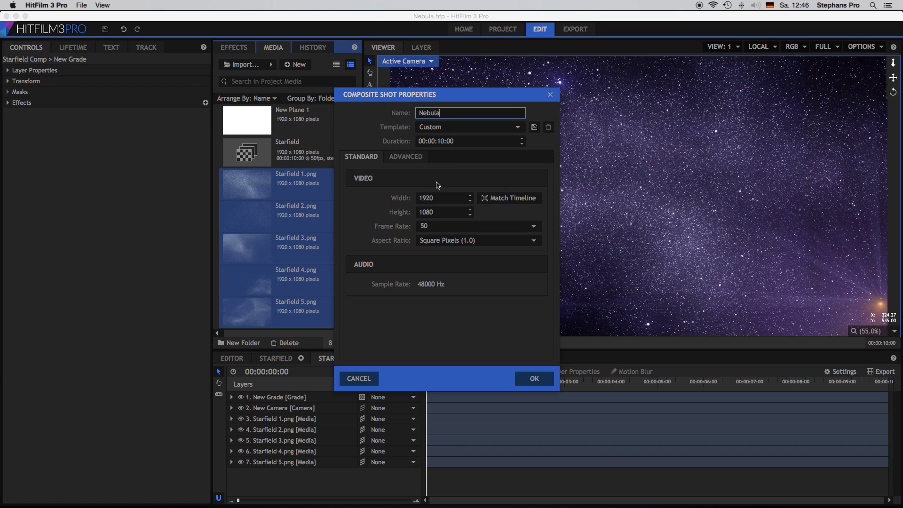
pyautogui.doubleClick(427, 213)
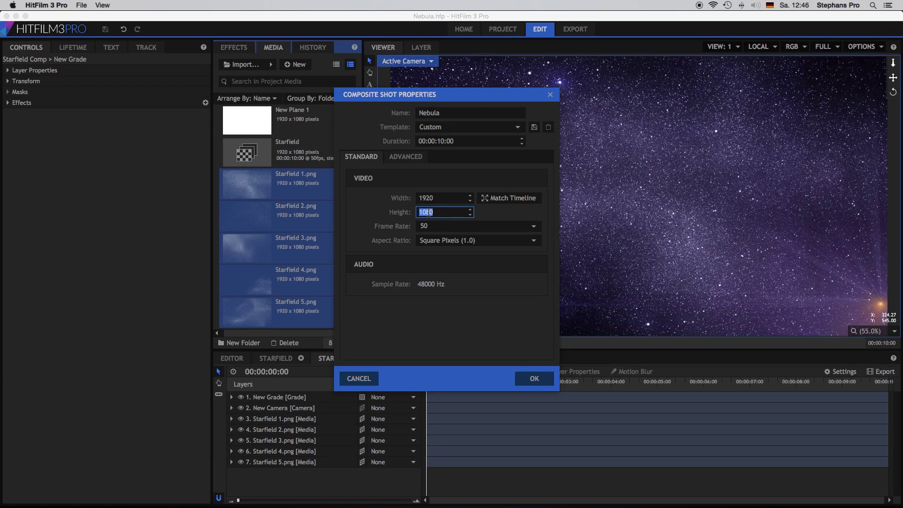
pyautogui.write('192')
pyautogui.click(530, 378)
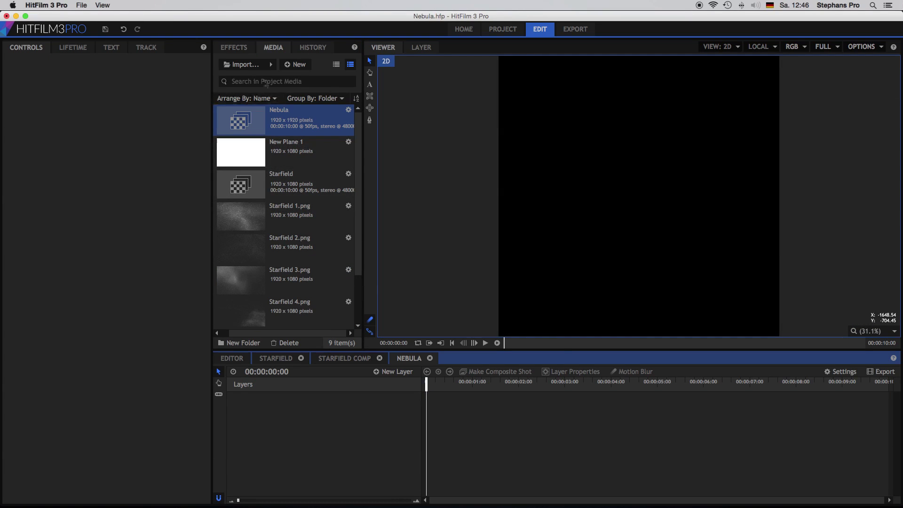
# - Search the effects for 'clo' and try dropping Clouds onto the empty composite
pyautogui.click(234, 48)
pyautogui.click(218, 201)
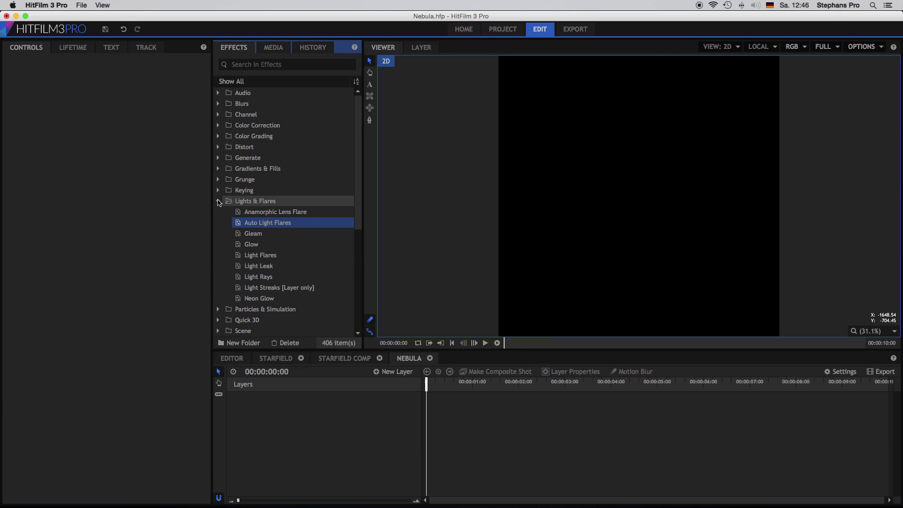
pyautogui.click(266, 65)
pyautogui.write('clo')
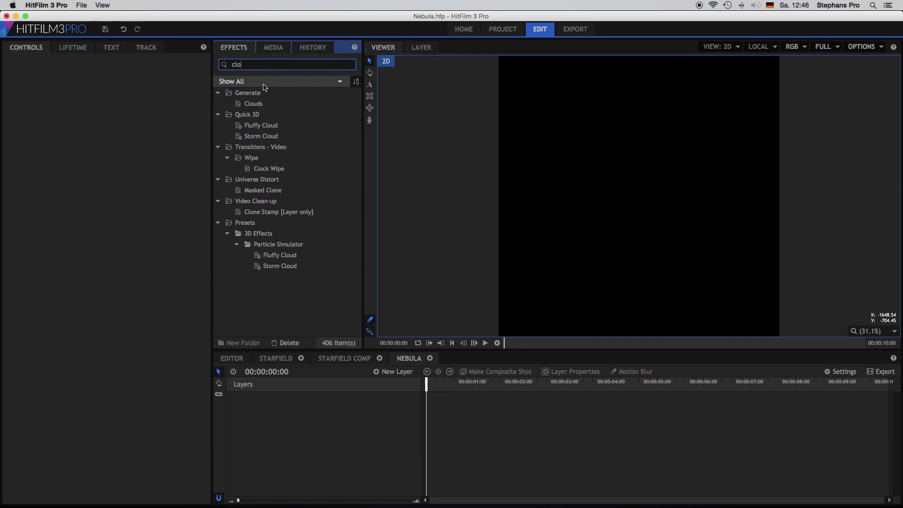
pyautogui.moveTo(256, 103); pyautogui.dragTo(397, 399)
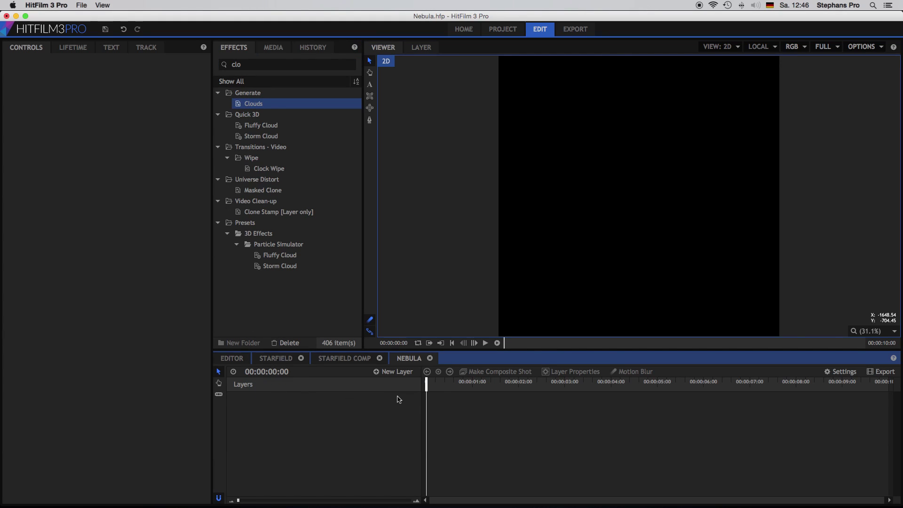
# - Add a black plane layer named Nebula 1
pyautogui.click(397, 372)
pyautogui.click(391, 380)
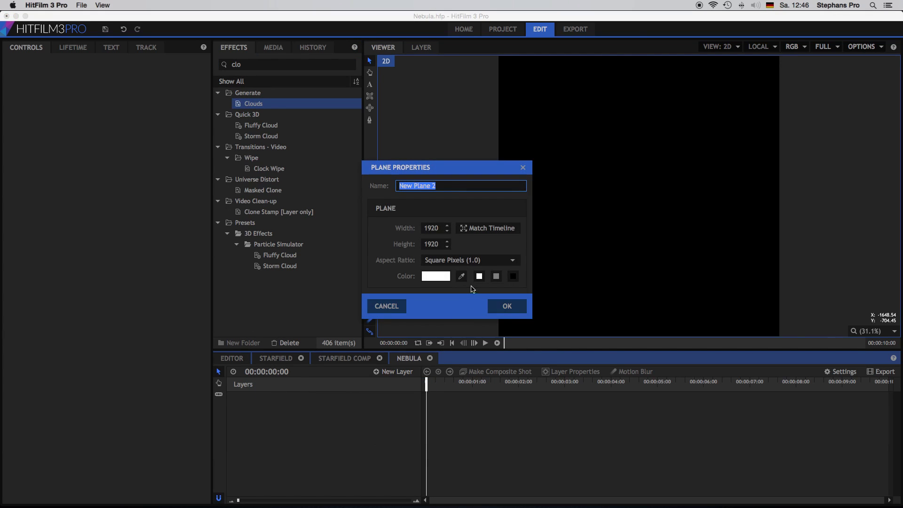
pyautogui.click(513, 276)
pyautogui.write('Nebula 1')
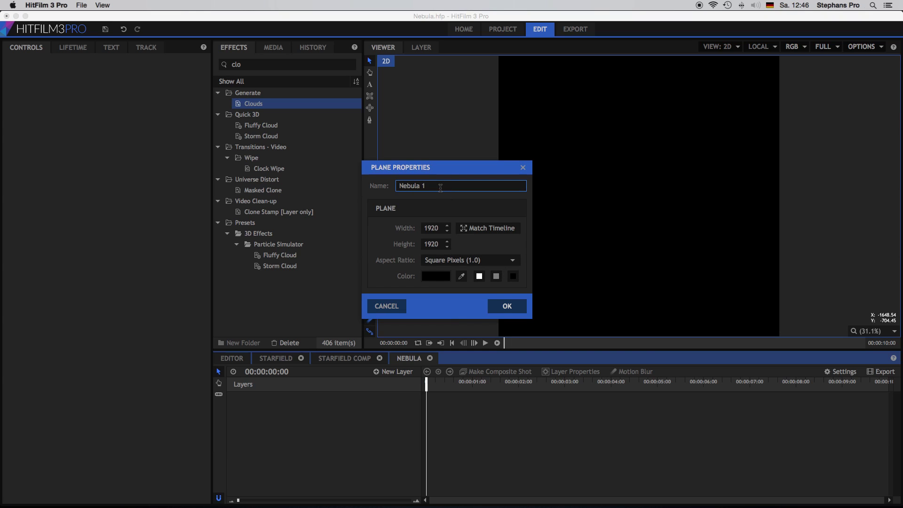
pyautogui.press('Return')
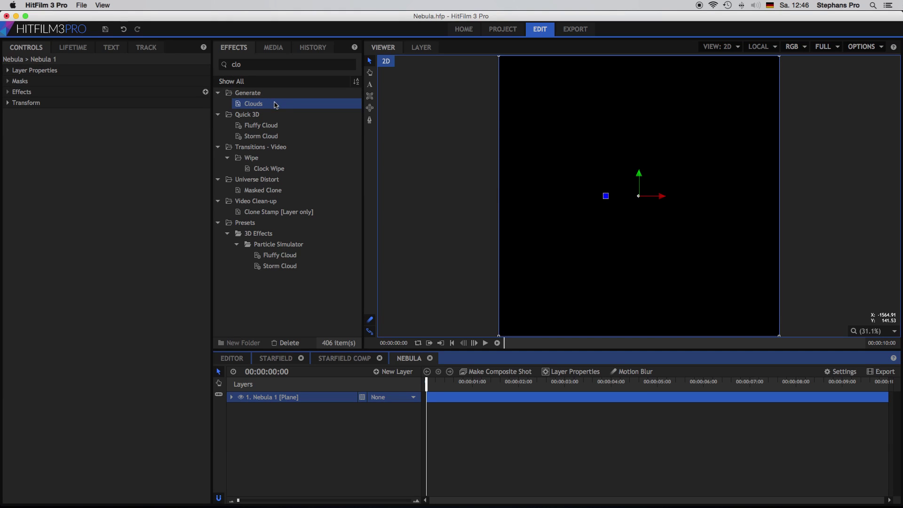
# - Apply Clouds to the Nebula 1 plane with its centre at 0, -175 and seed 300
pyautogui.moveTo(276, 104); pyautogui.dragTo(278, 402)
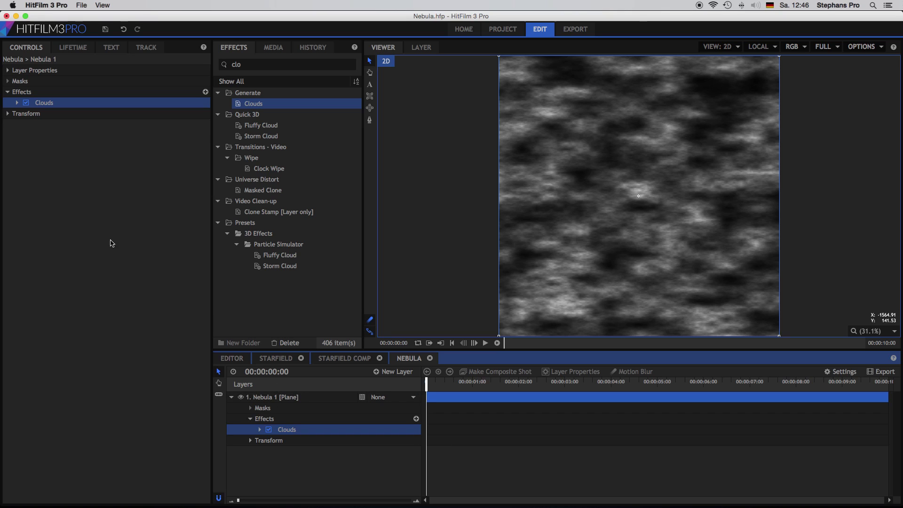
pyautogui.click(17, 102)
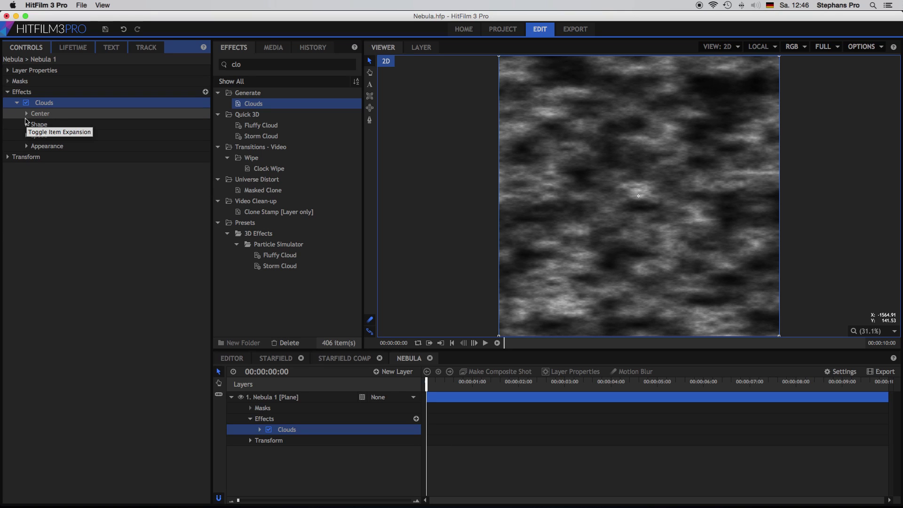
pyautogui.click(27, 124)
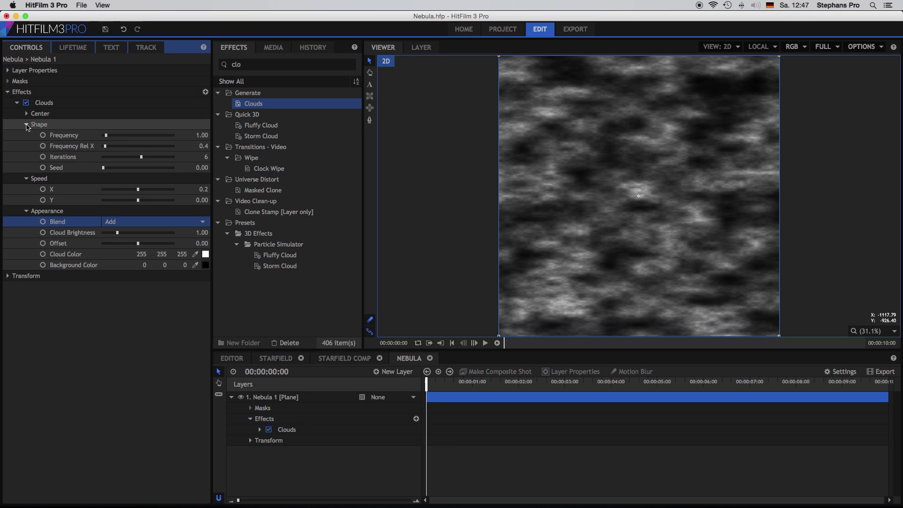
pyautogui.click(27, 114)
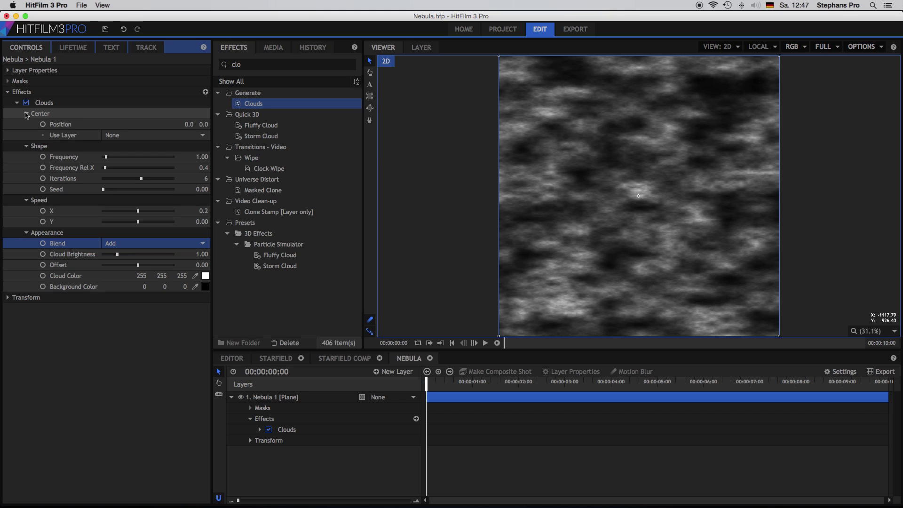
pyautogui.moveTo(201, 124); pyautogui.dragTo(201, 124)
pyautogui.click(104, 189)
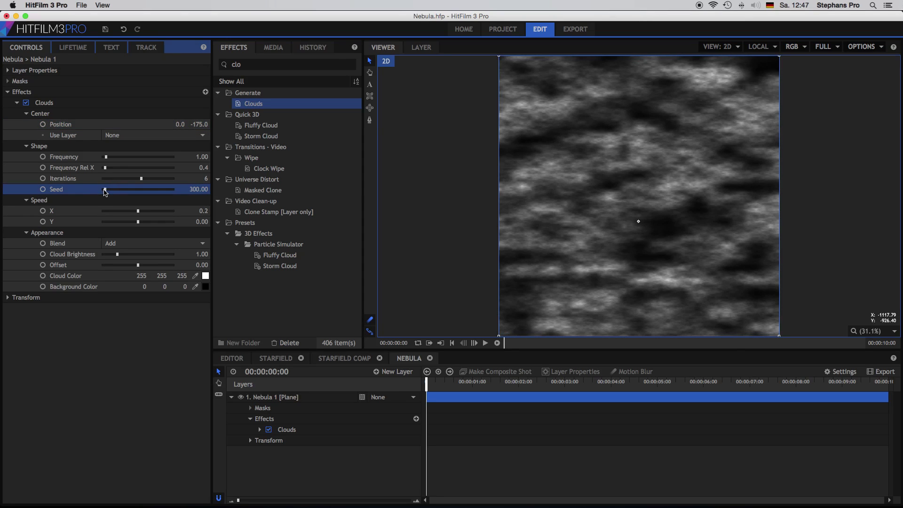
pyautogui.click(370, 119)
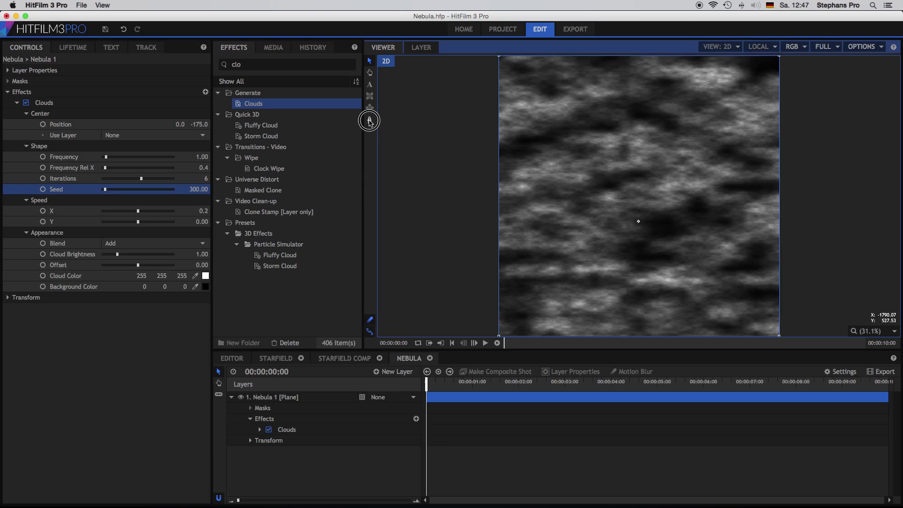
# - Draw a closed twelve-point freehand mask around the central clouds, blacking out everything else
pyautogui.click(568, 281)
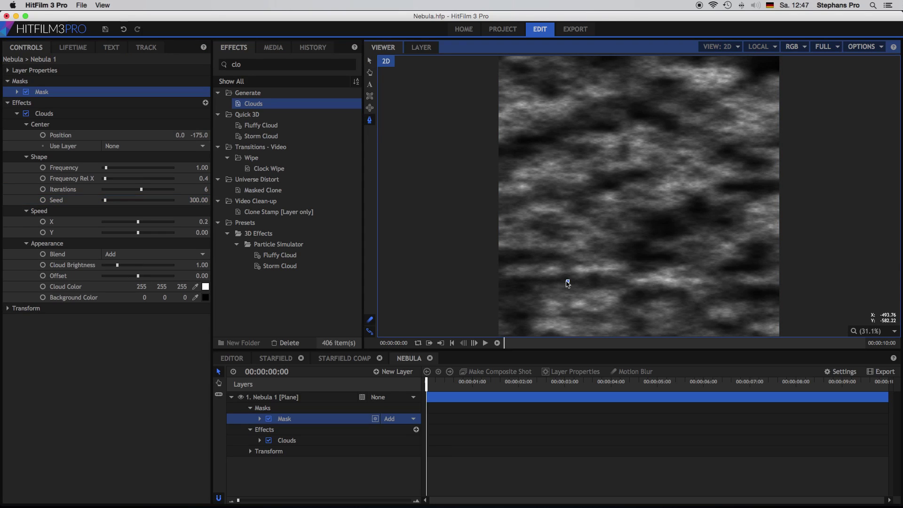
pyautogui.click(532, 258)
pyautogui.click(546, 232)
pyautogui.click(578, 156)
pyautogui.click(603, 126)
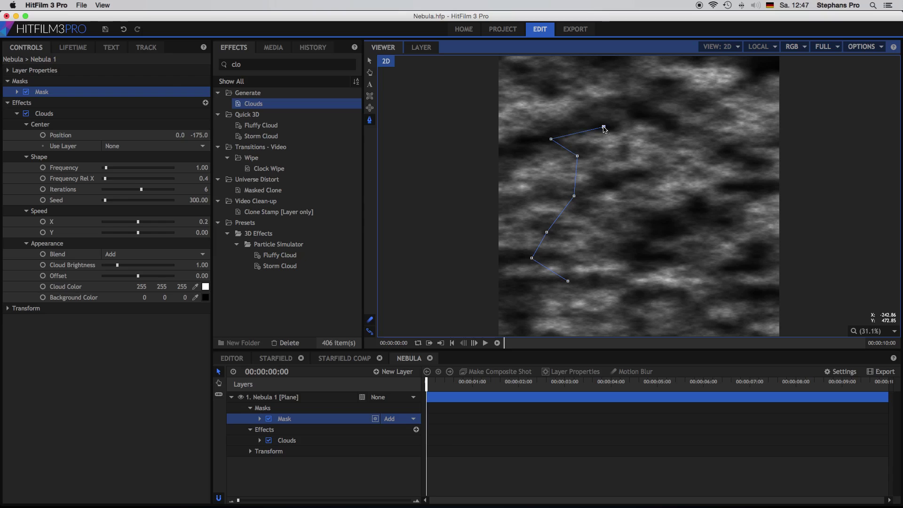
pyautogui.click(638, 113)
pyautogui.click(743, 157)
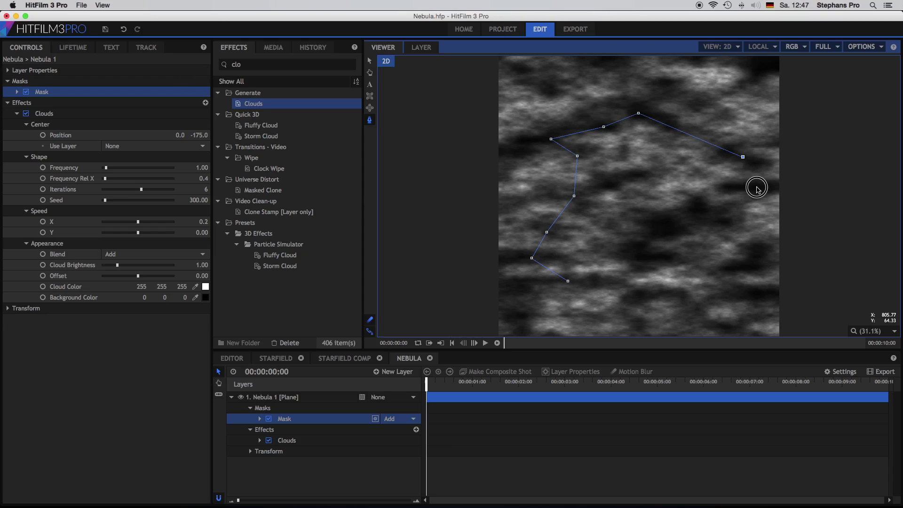
pyautogui.click(757, 186)
pyautogui.click(726, 221)
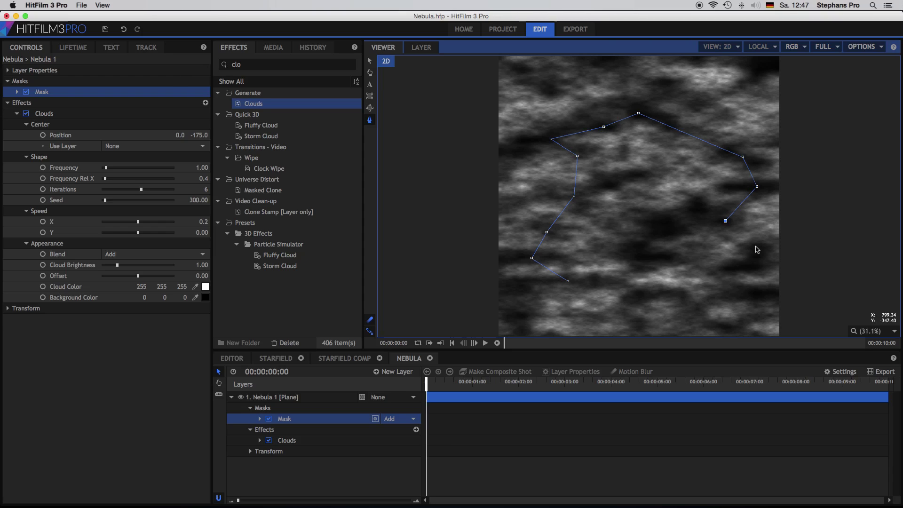
pyautogui.click(756, 247)
pyautogui.click(733, 268)
pyautogui.click(648, 294)
pyautogui.click(568, 281)
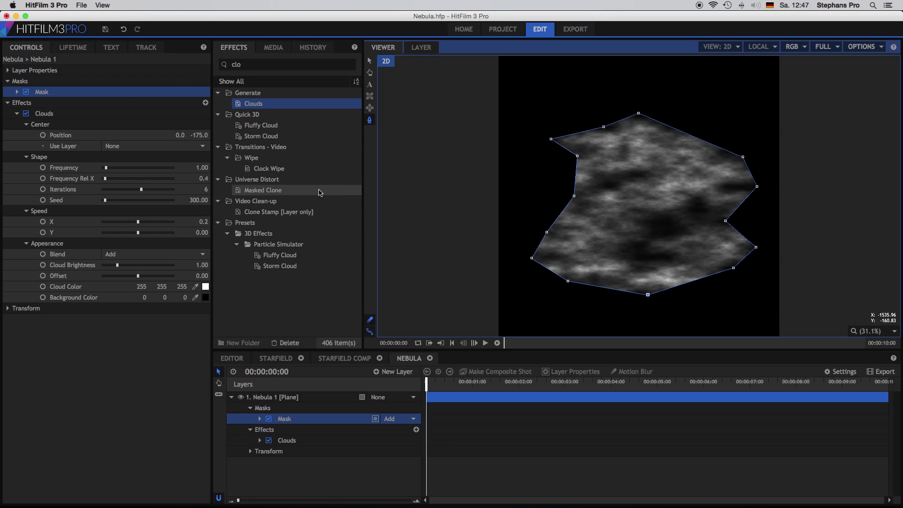
pyautogui.click(17, 92)
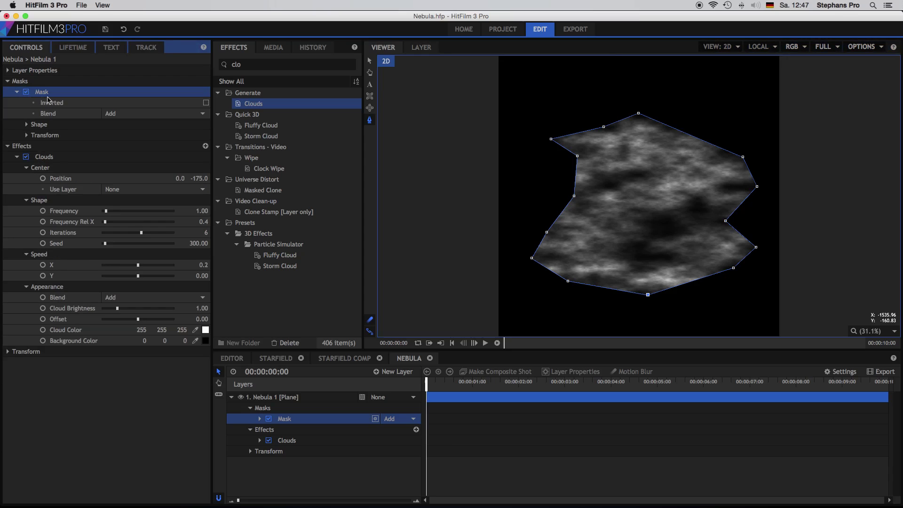
# - Feather the mask edge to 119 px and set Clouds Speed X to 20.2, previewing the drift
pyautogui.click(27, 124)
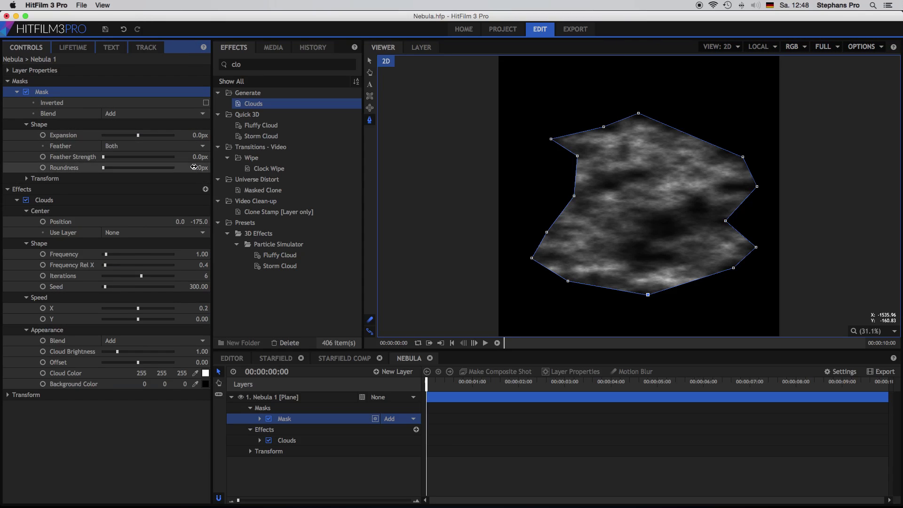
pyautogui.moveTo(198, 157); pyautogui.dragTo(197, 157)
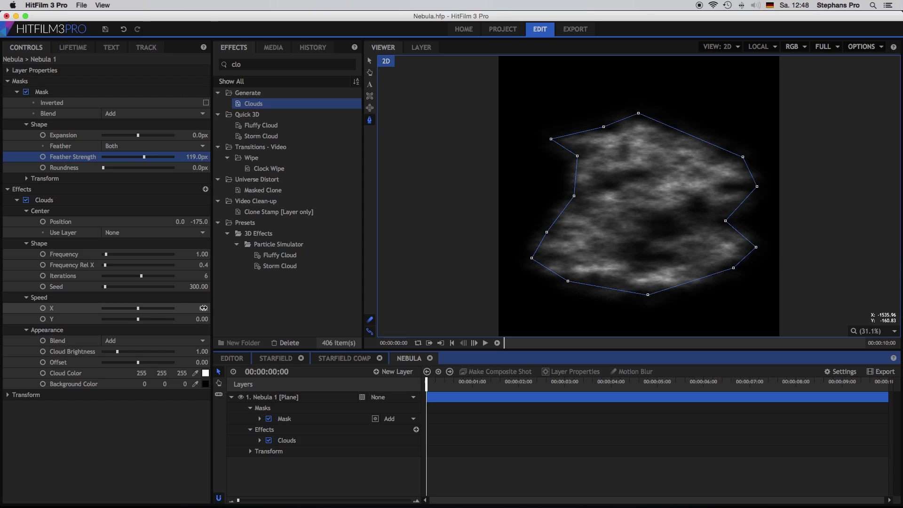
pyautogui.moveTo(204, 308); pyautogui.dragTo(203, 308)
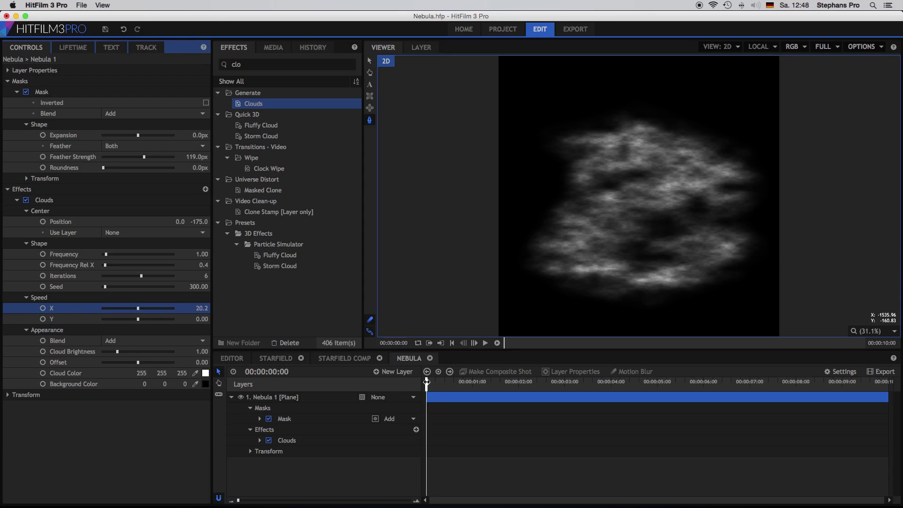
pyautogui.moveTo(426, 382)
pyautogui.mouseDown()
pyautogui.moveTo(696, 389)
pyautogui.moveTo(414, 390)
pyautogui.mouseUp()
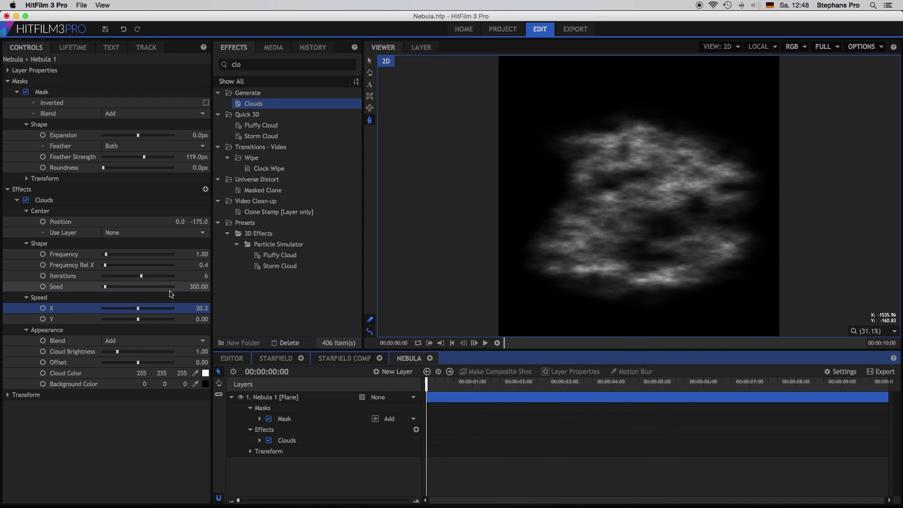
# - Insert extra vertices along the mask's top and upper-right edges, then preview the feathered result
pyautogui.click(115, 93)
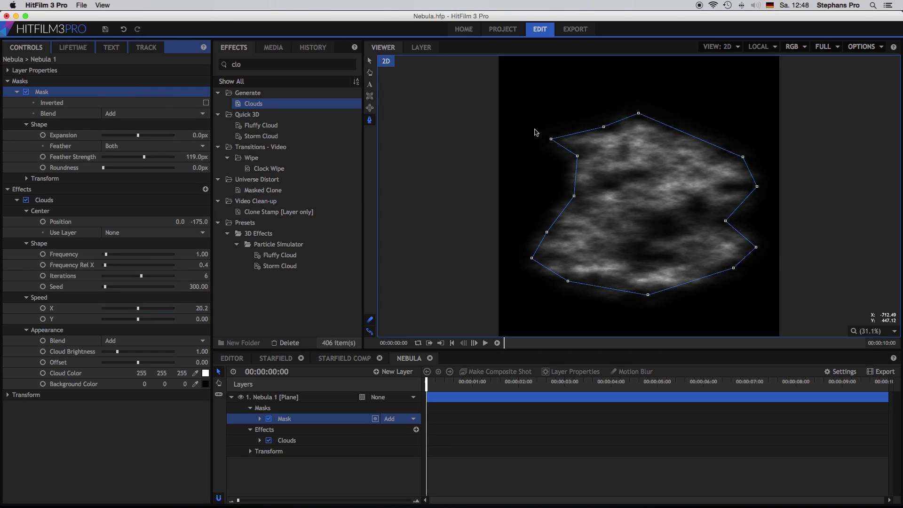
pyautogui.click(577, 133)
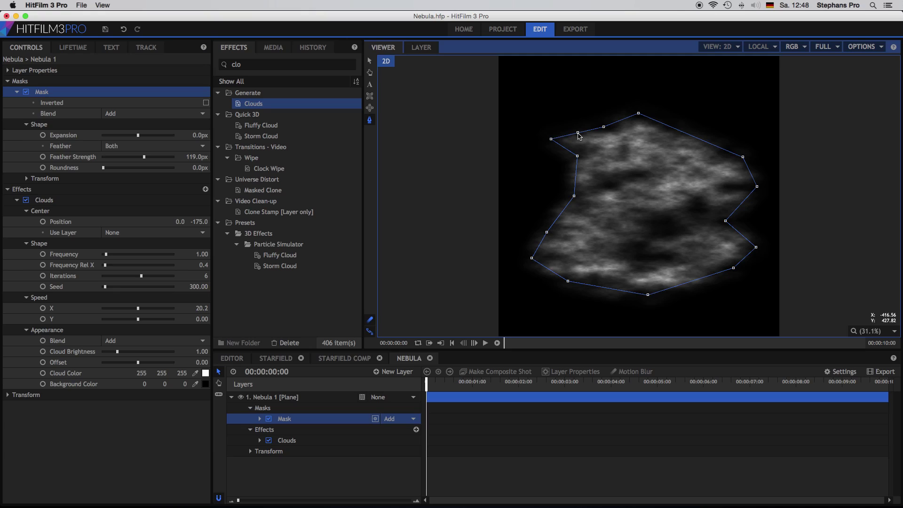
pyautogui.click(623, 118)
pyautogui.click(672, 127)
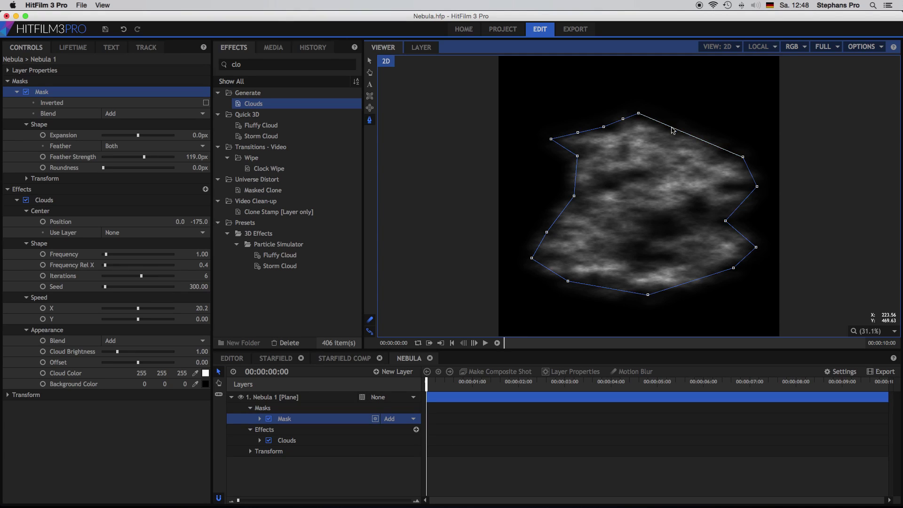
pyautogui.click(717, 147)
pyautogui.press('Escape')
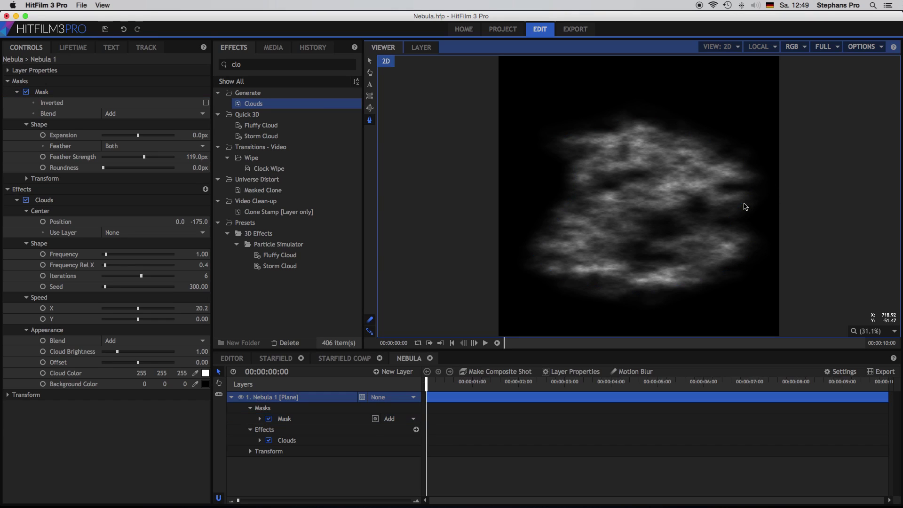
# - Add further mask vertices on the right, lower-right and left edges
pyautogui.click(125, 93)
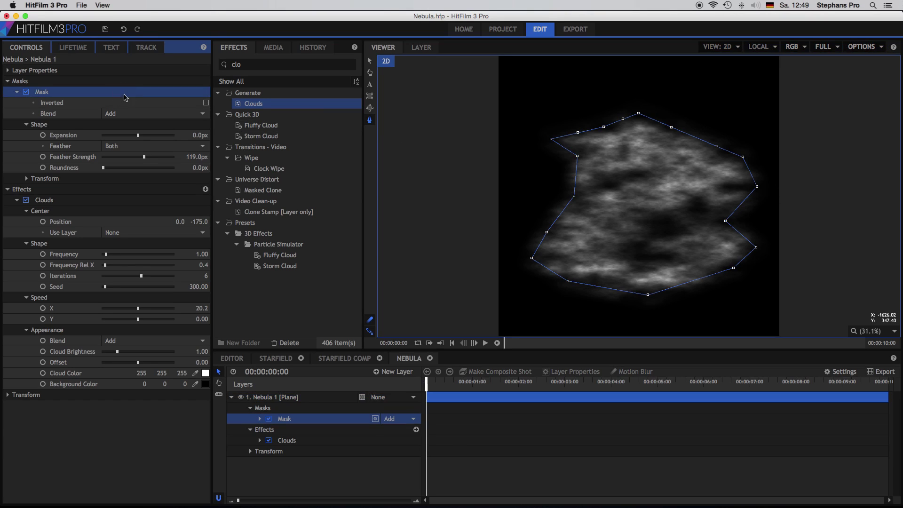
pyautogui.click(740, 205)
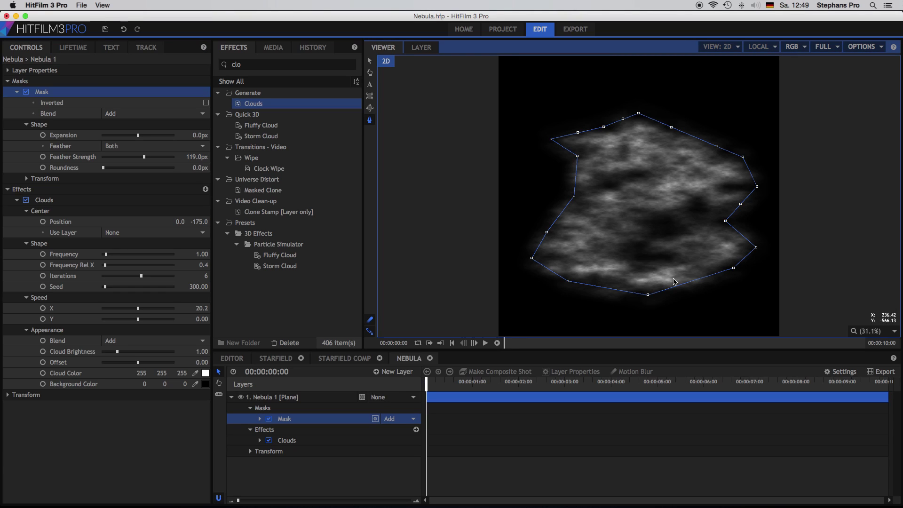
pyautogui.click(707, 276)
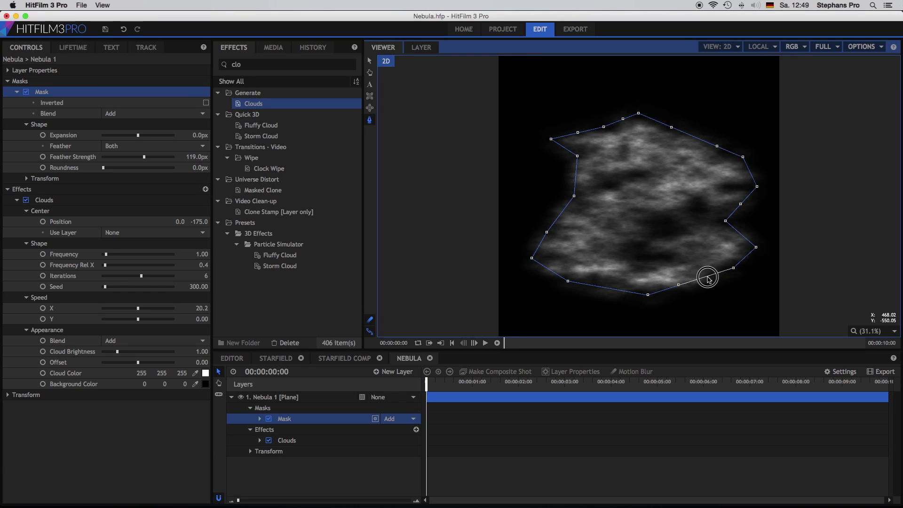
pyautogui.click(547, 267)
pyautogui.click(557, 218)
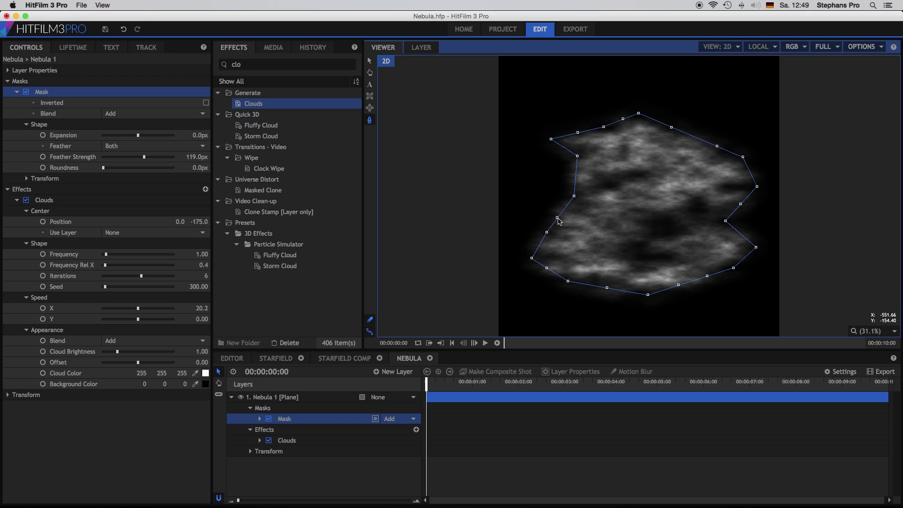
pyautogui.click(575, 173)
# - Keyframe the mask path and, at 09:46, pull the top vertices down
pyautogui.click(27, 178)
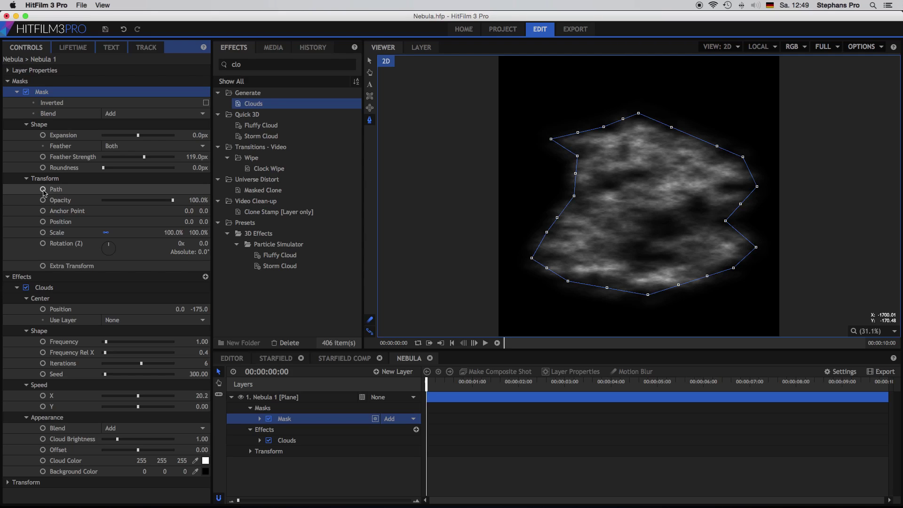
pyautogui.click(44, 190)
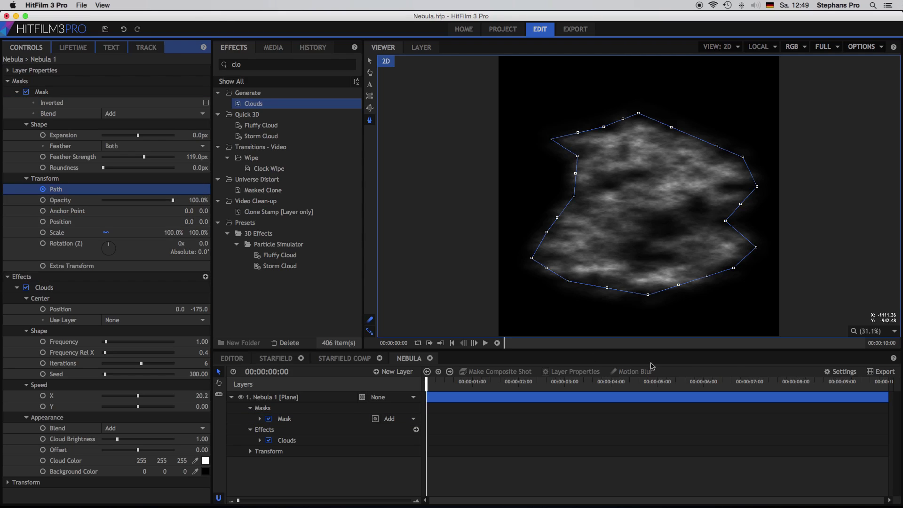
pyautogui.click(886, 389)
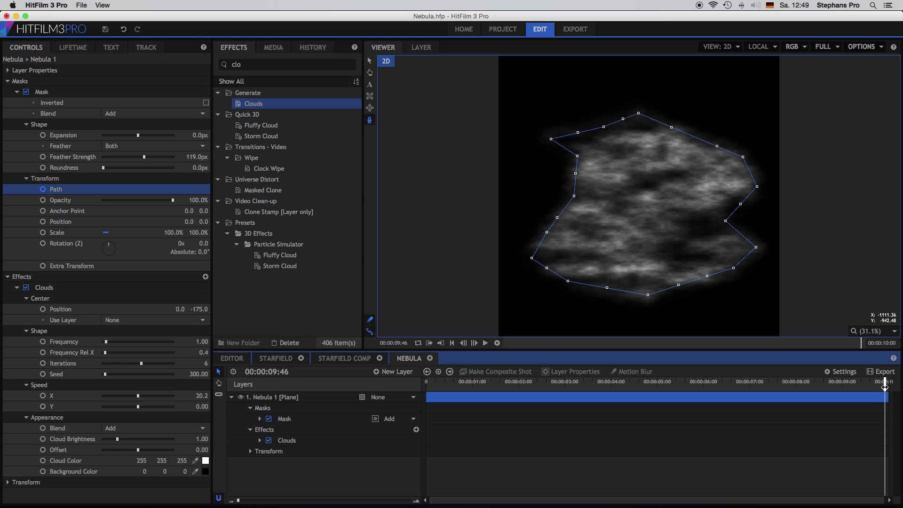
pyautogui.moveTo(672, 130); pyautogui.dragTo(674, 141)
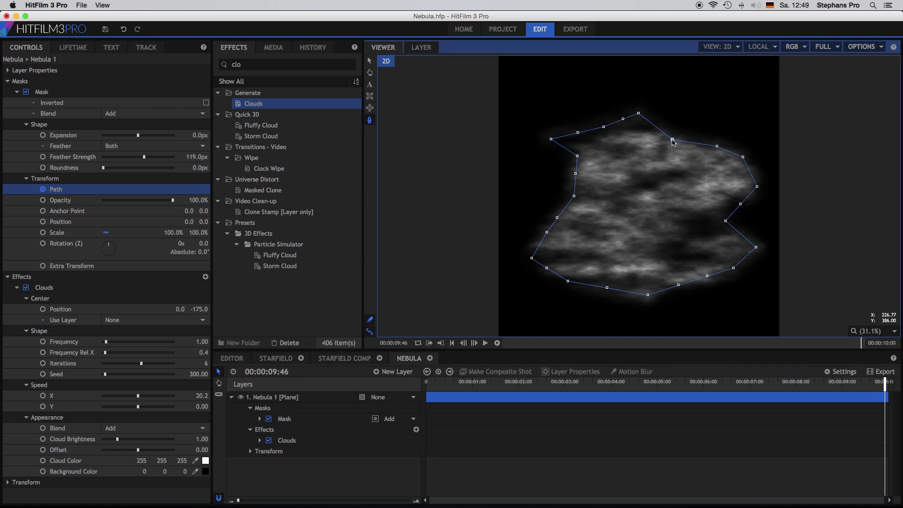
pyautogui.moveTo(624, 121); pyautogui.dragTo(626, 134)
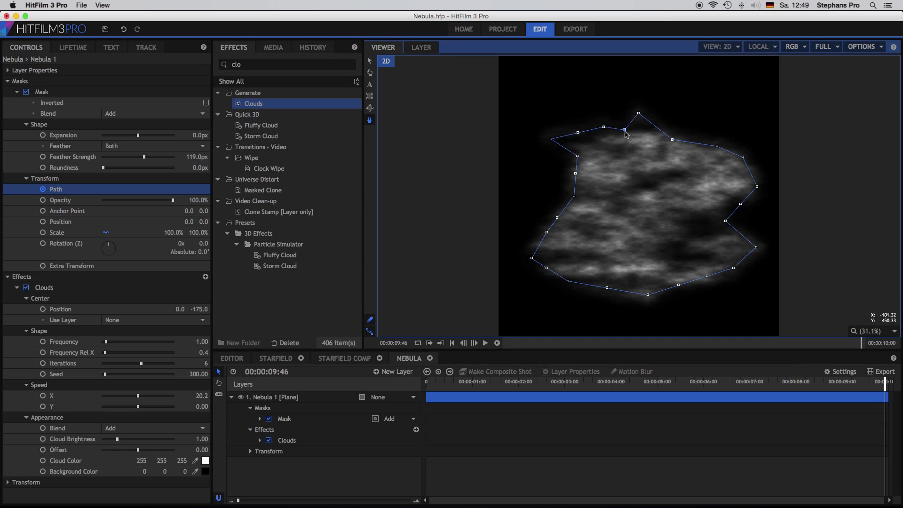
# - Pull the left and right mask vertices inward into a jagged shape, then scrub back to preview
pyautogui.moveTo(575, 198); pyautogui.dragTo(597, 206)
pyautogui.moveTo(552, 139); pyautogui.dragTo(634, 136)
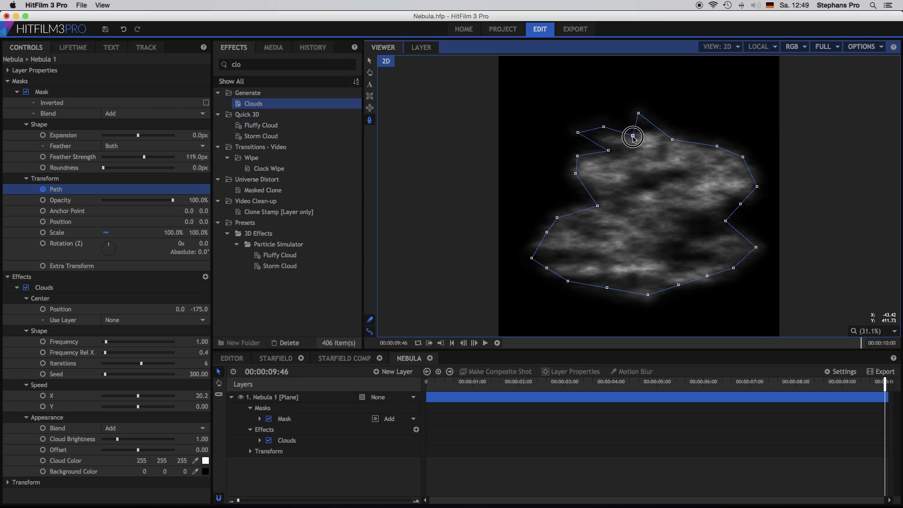
pyautogui.moveTo(726, 222); pyautogui.dragTo(709, 230)
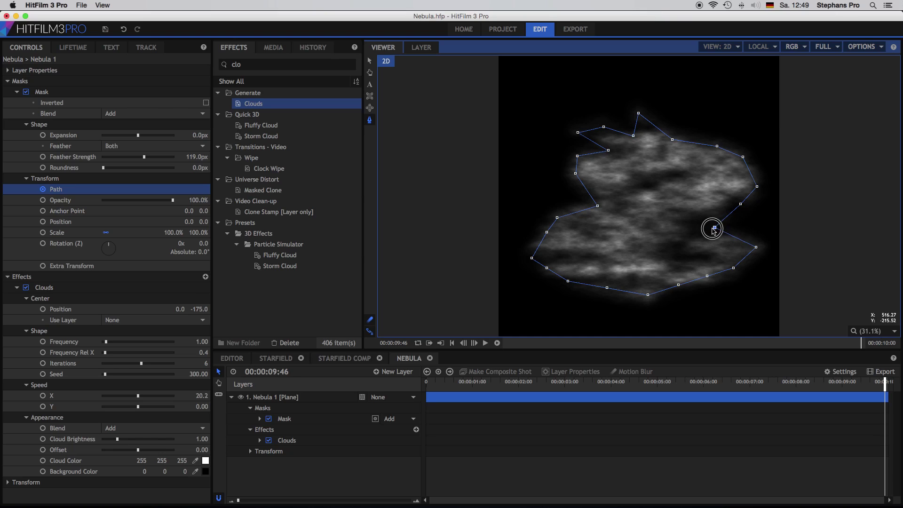
pyautogui.moveTo(708, 277); pyautogui.dragTo(582, 259)
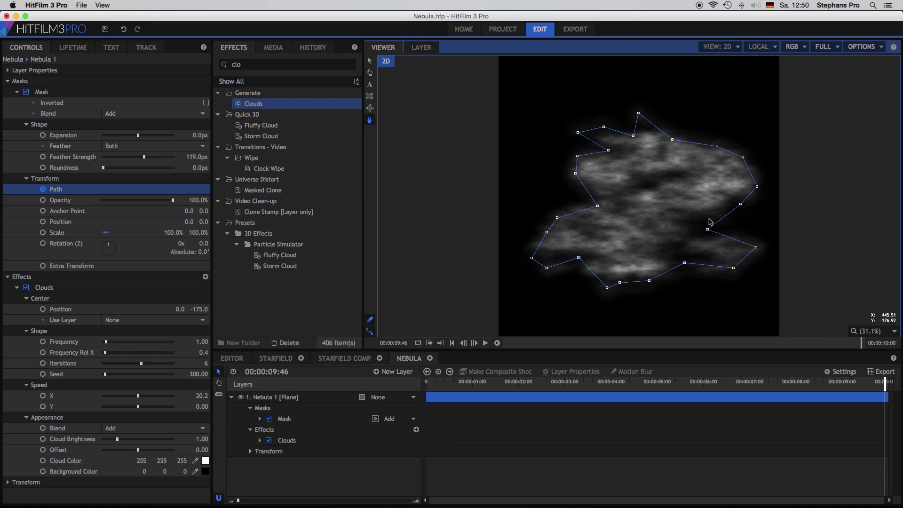
pyautogui.moveTo(740, 204); pyautogui.dragTo(692, 179)
pyautogui.click(757, 186)
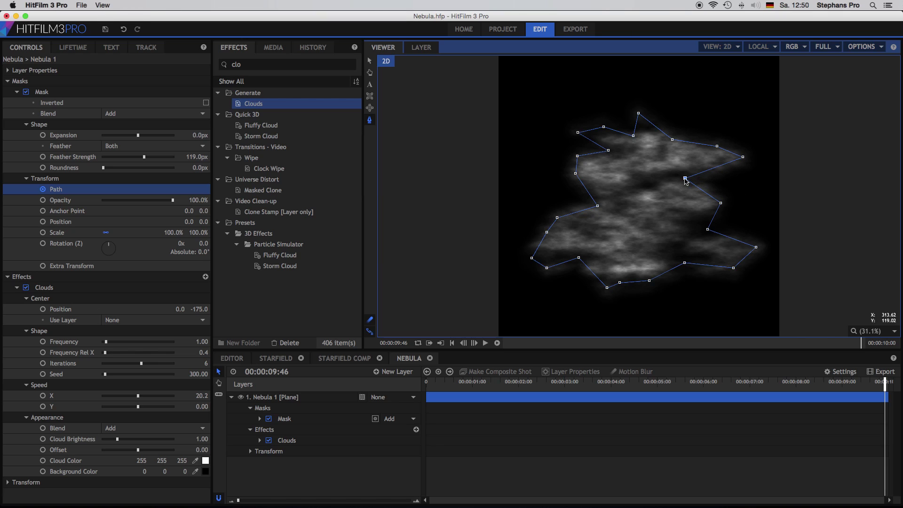
pyautogui.moveTo(886, 382); pyautogui.dragTo(426, 382)
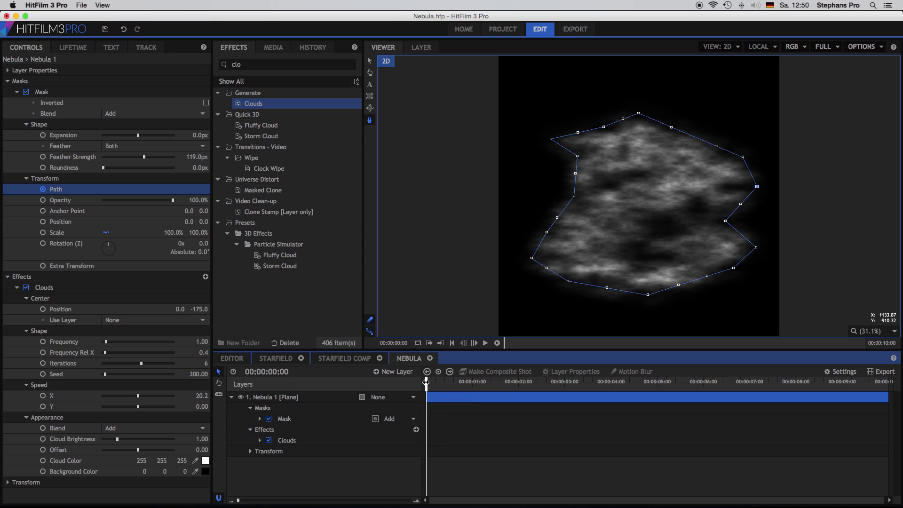
pyautogui.click(17, 91)
# - Add a Levels Histogram effect to Nebula 1 and lower its gamma to 0.77
pyautogui.click(249, 61)
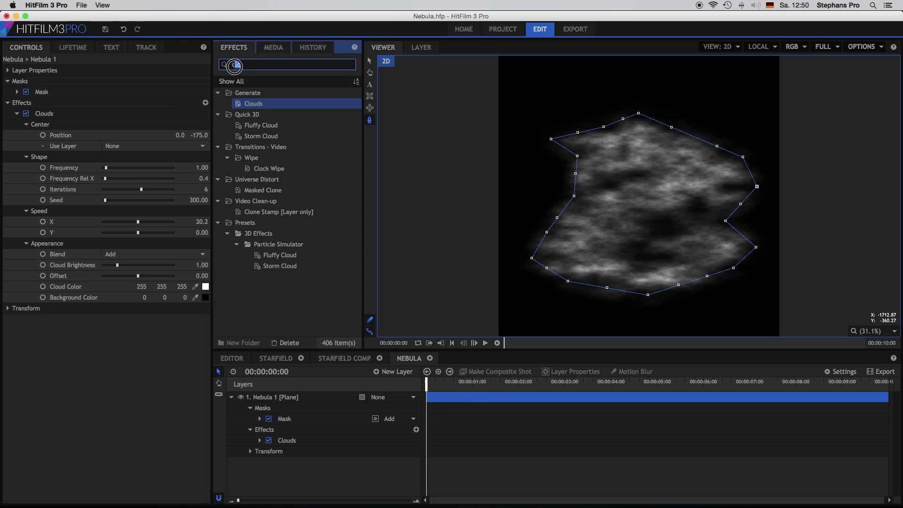
pyautogui.doubleClick(233, 64)
pyautogui.write('lev')
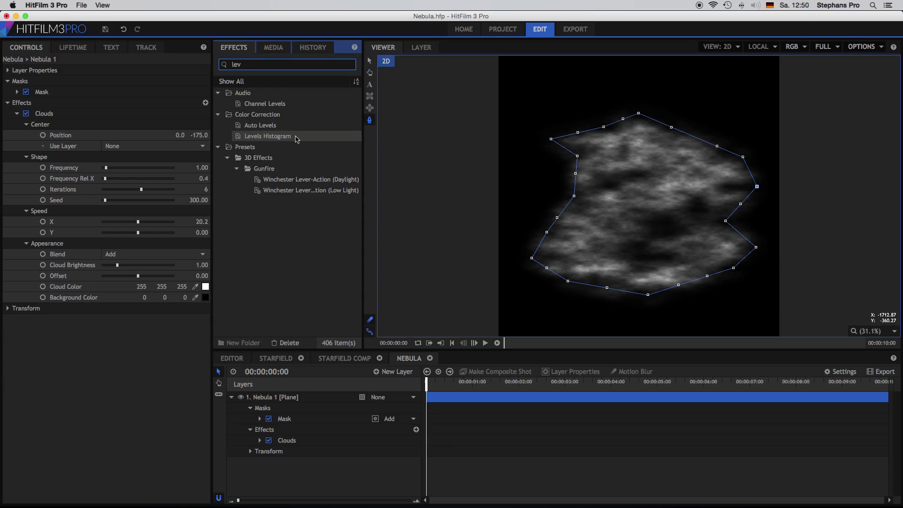
pyautogui.moveTo(297, 138); pyautogui.dragTo(137, 297)
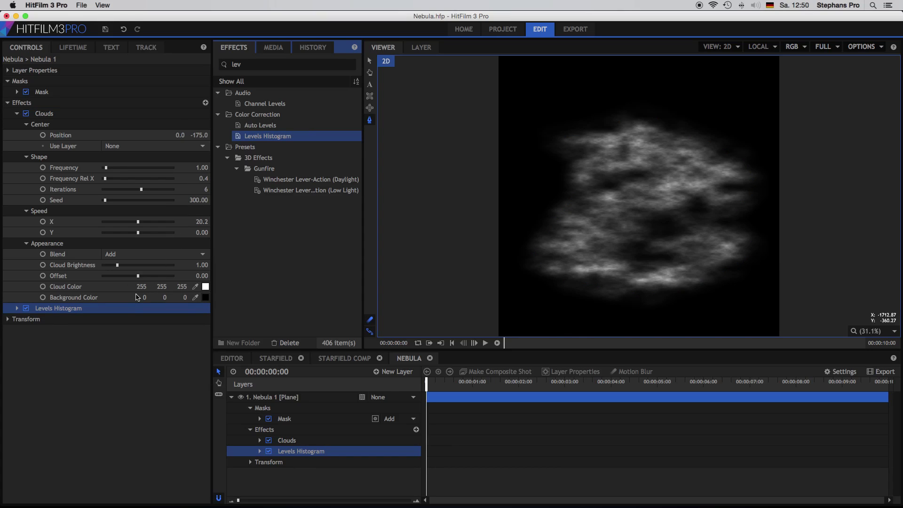
pyautogui.click(17, 309)
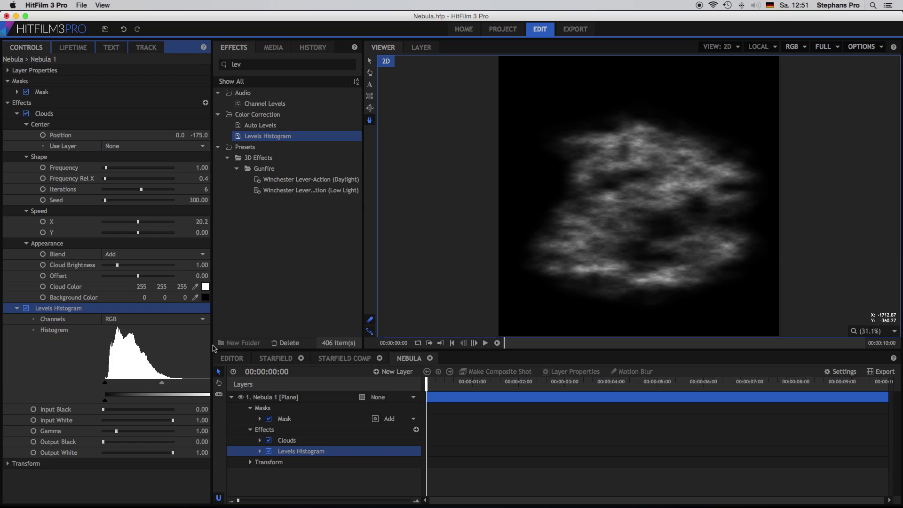
pyautogui.moveTo(211, 344); pyautogui.dragTo(268, 346)
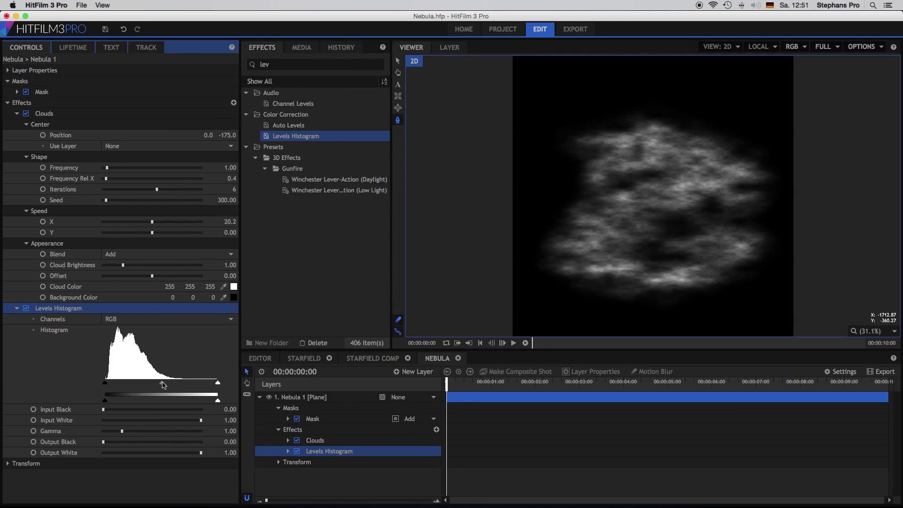
pyautogui.moveTo(163, 385); pyautogui.dragTo(169, 386)
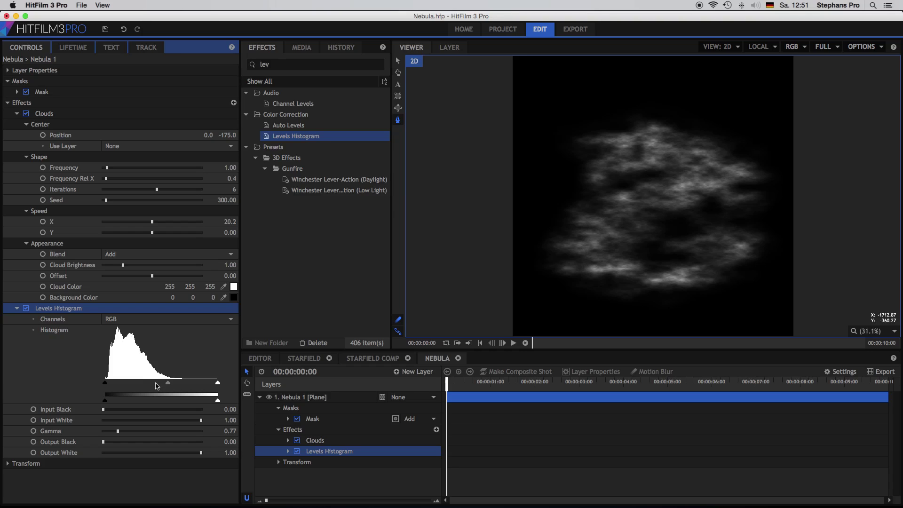
# - Switch the Clouds blend mode from Add to Screen and bring up Nebula 1's layer menu
pyautogui.click(164, 254)
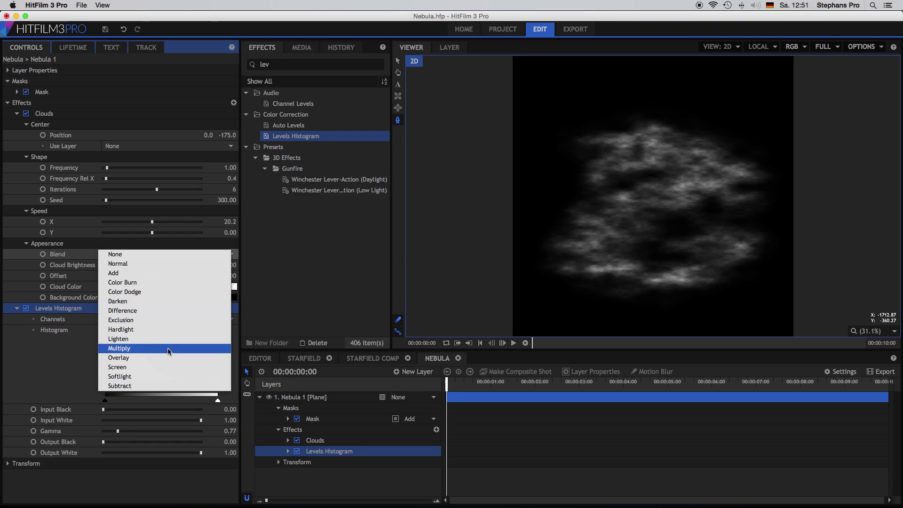
pyautogui.click(187, 371)
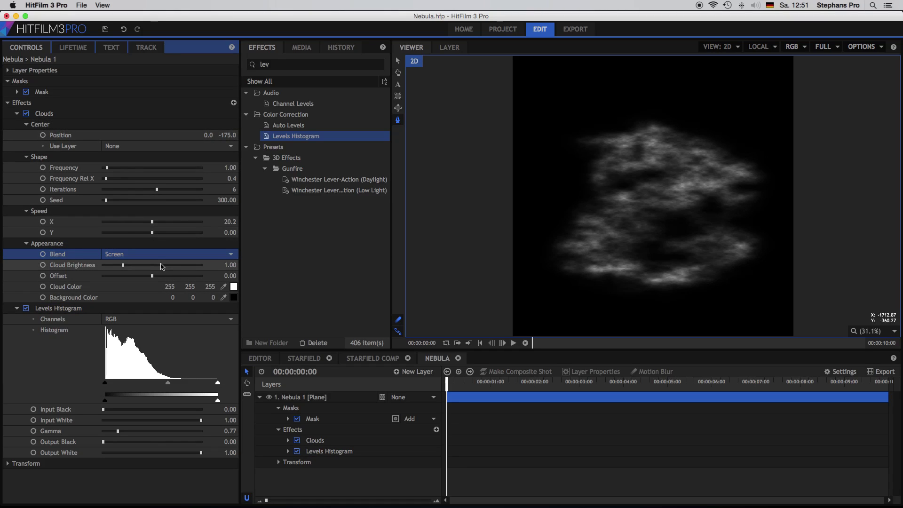
pyautogui.click(288, 400)
pyautogui.rightClick(288, 400)
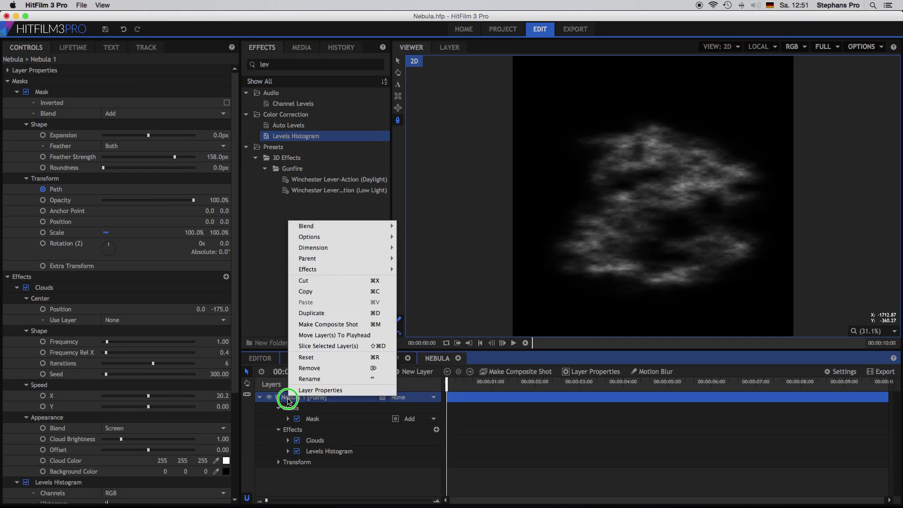
# - Duplicate the Nebula 1 layer and shrink the top copy's scale
pyautogui.click(344, 312)
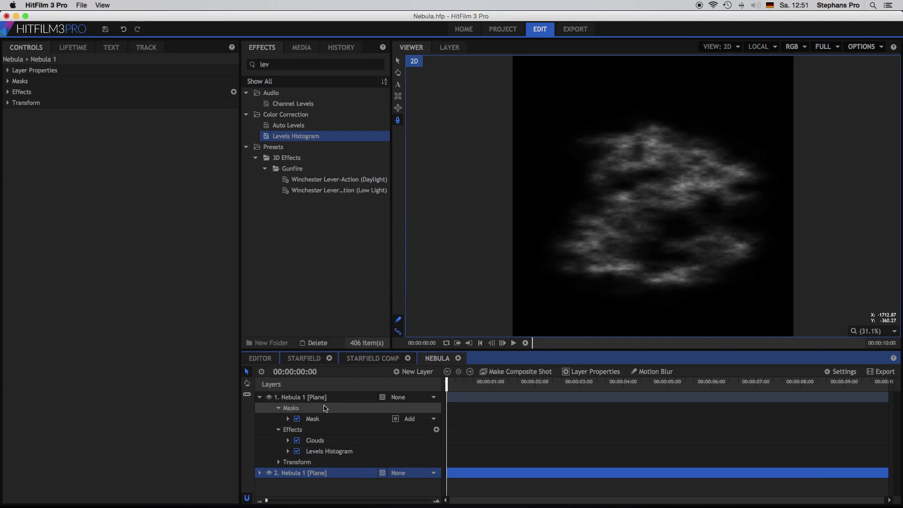
pyautogui.click(326, 408)
pyautogui.moveTo(211, 475); pyautogui.dragTo(225, 486)
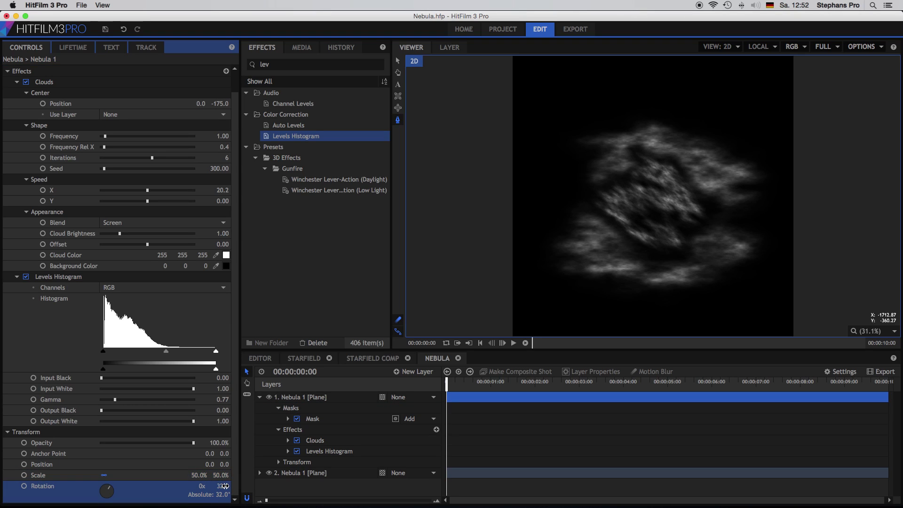
pyautogui.click(221, 432)
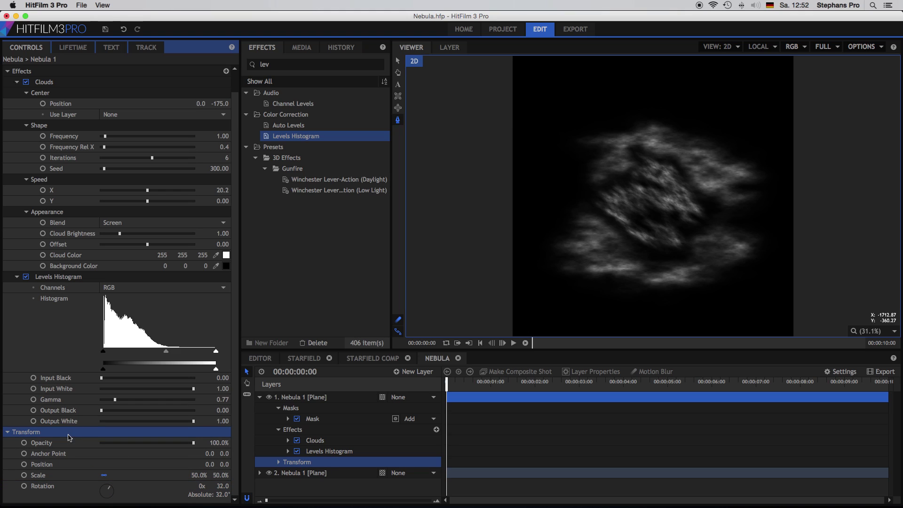
# - Move the top cloud copy up and to the right in the Viewer
pyautogui.click(630, 235)
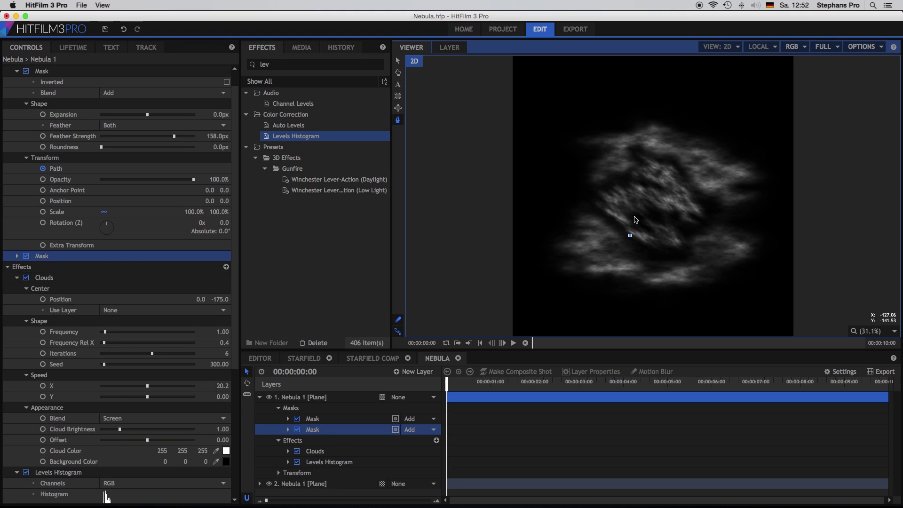
pyautogui.click(312, 398)
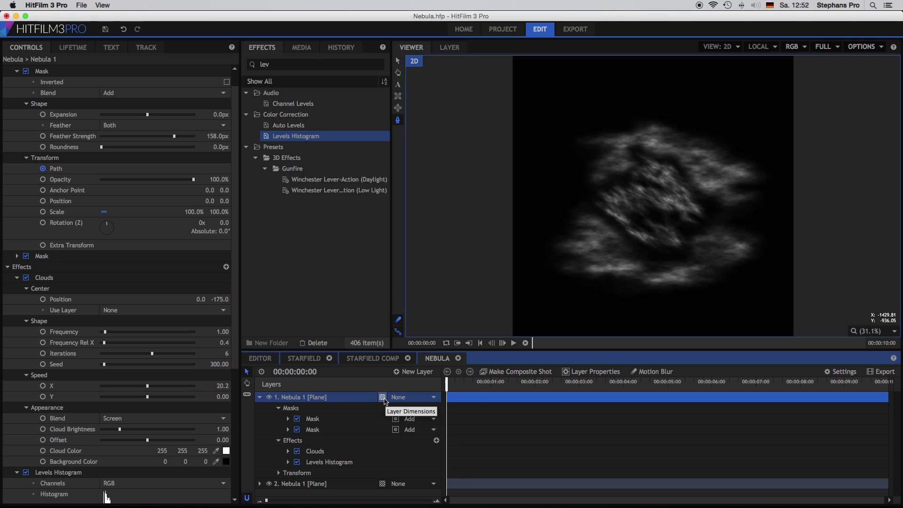
pyautogui.click(668, 200)
pyautogui.moveTo(667, 199)
pyautogui.mouseDown()
pyautogui.moveTo(677, 193)
pyautogui.moveTo(665, 205)
pyautogui.mouseUp()
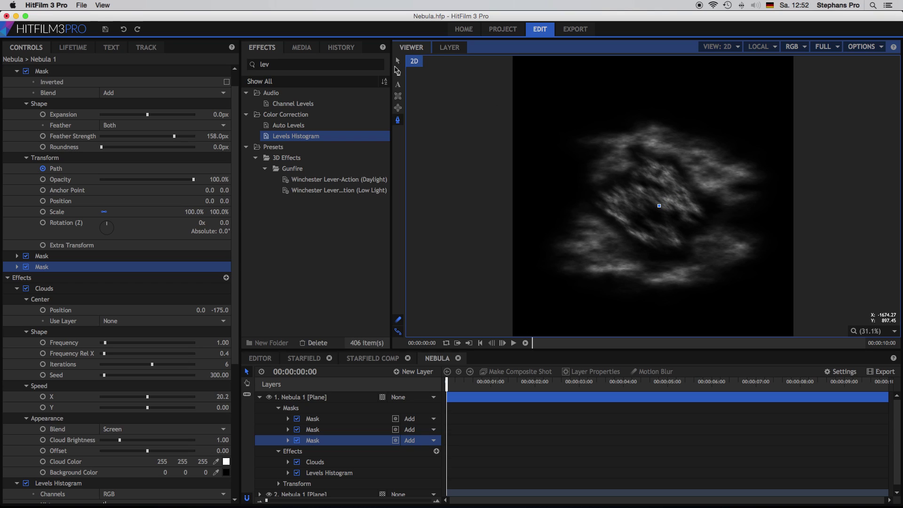
pyautogui.click(398, 61)
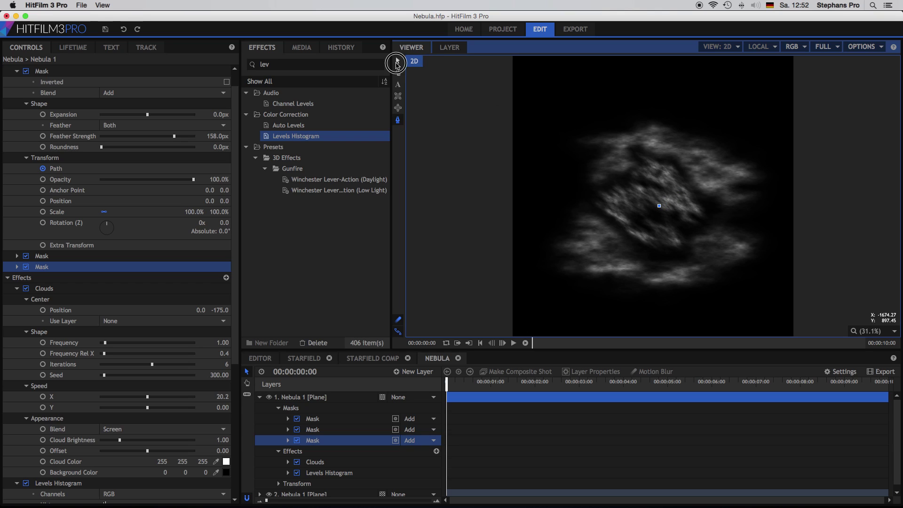
pyautogui.click(324, 398)
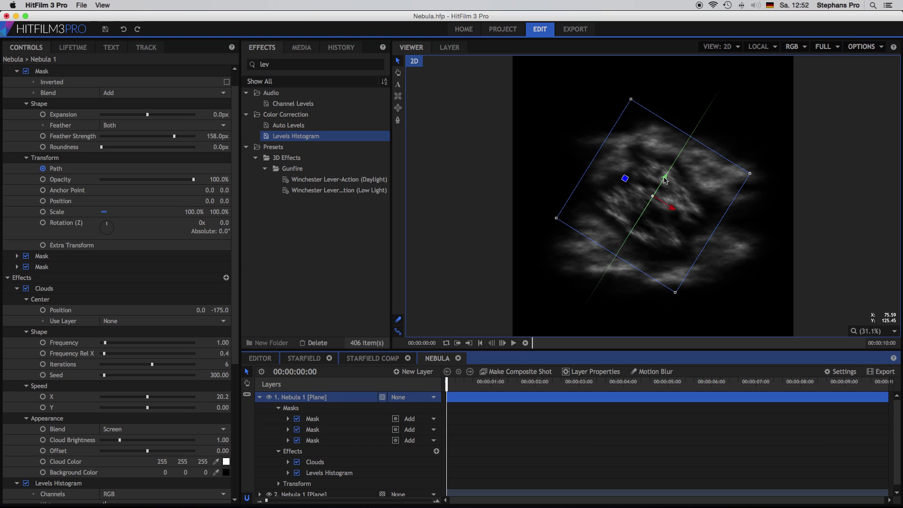
pyautogui.moveTo(665, 181); pyautogui.dragTo(731, 193)
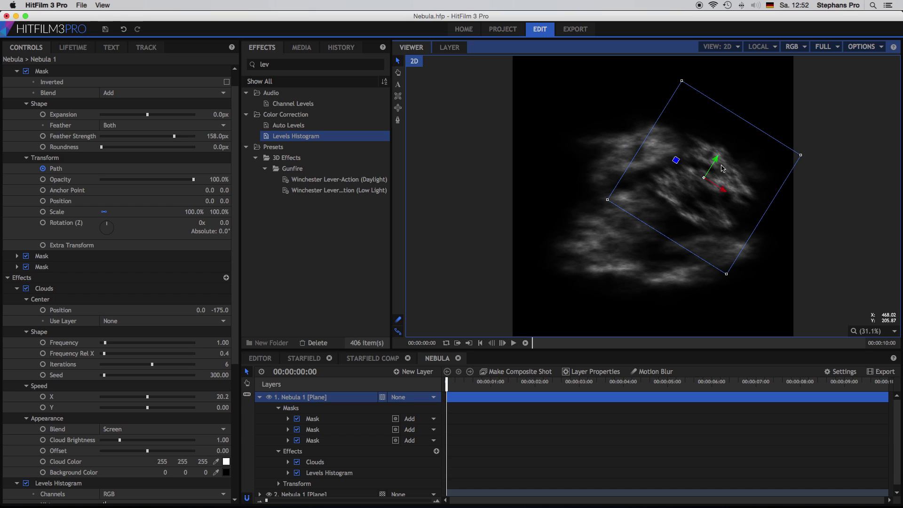
pyautogui.moveTo(720, 153); pyautogui.dragTo(739, 122)
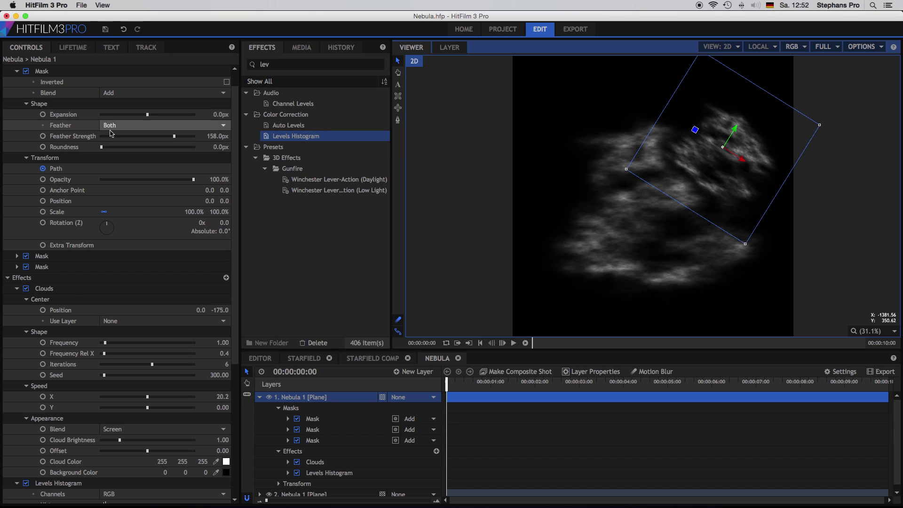
# - Set the mask feather to 151 px and pull the mask's top and right points inward
pyautogui.moveTo(214, 136); pyautogui.dragTo(214, 136)
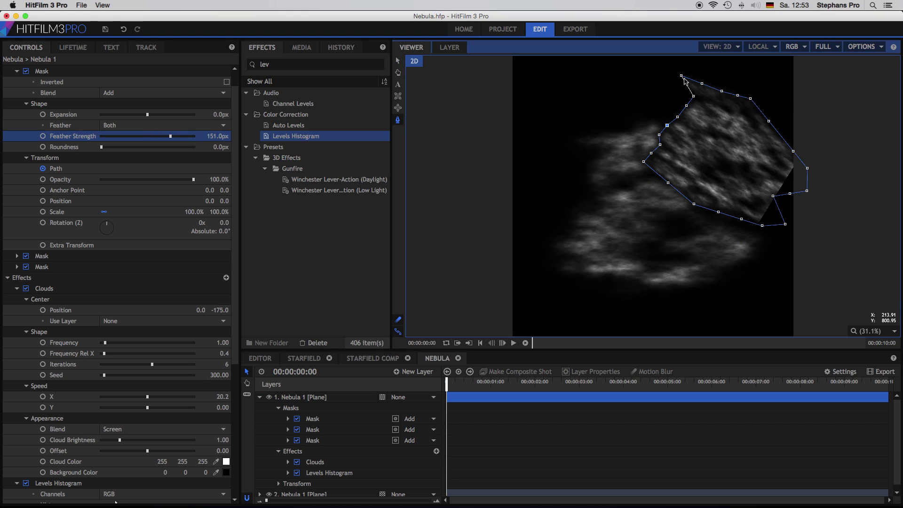
pyautogui.click(688, 83)
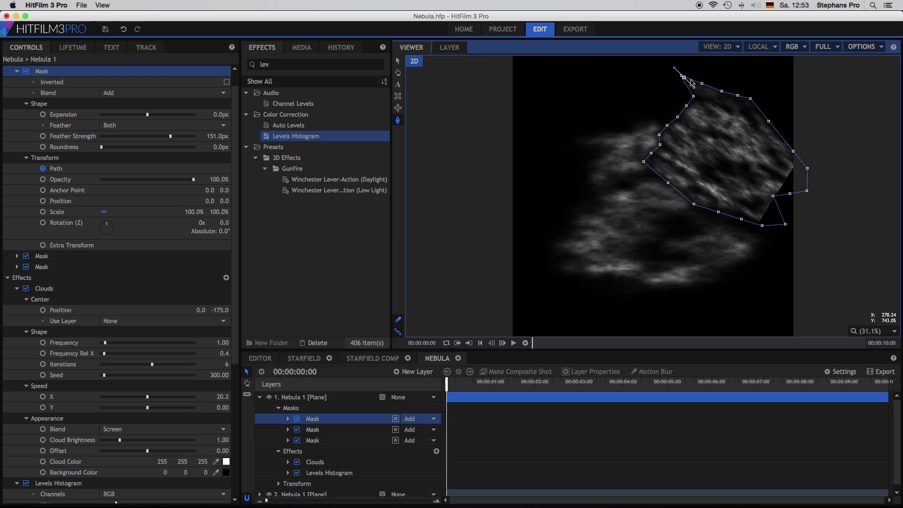
pyautogui.moveTo(681, 77)
pyautogui.mouseDown()
pyautogui.moveTo(686, 88)
pyautogui.moveTo(694, 82)
pyautogui.mouseUp()
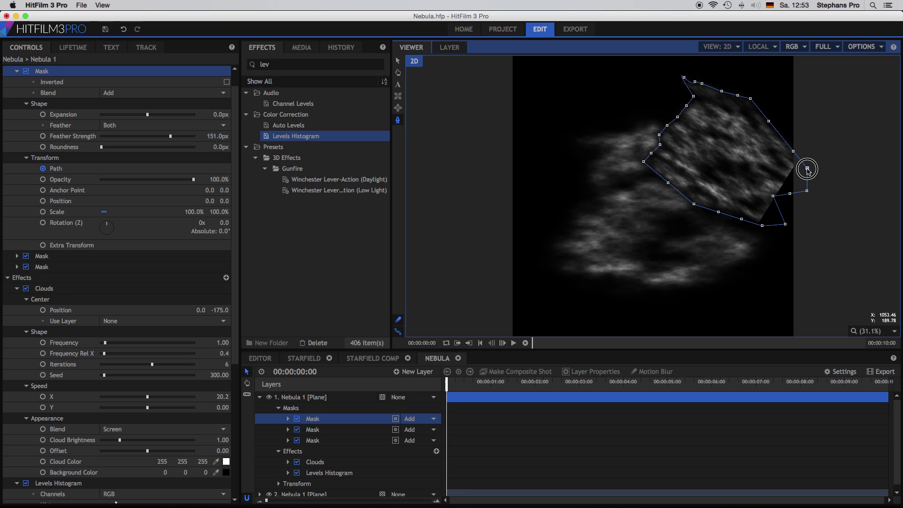
pyautogui.moveTo(808, 169); pyautogui.dragTo(734, 198)
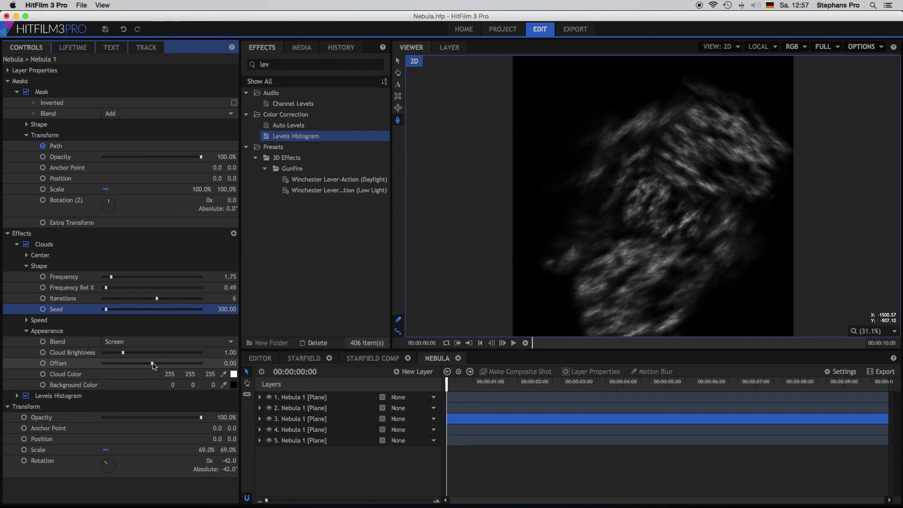
# - Set the Clouds Offset to 0.14 and move the cloud centre Y to -396
pyautogui.click(152, 364)
pyautogui.moveTo(152, 364); pyautogui.dragTo(159, 365)
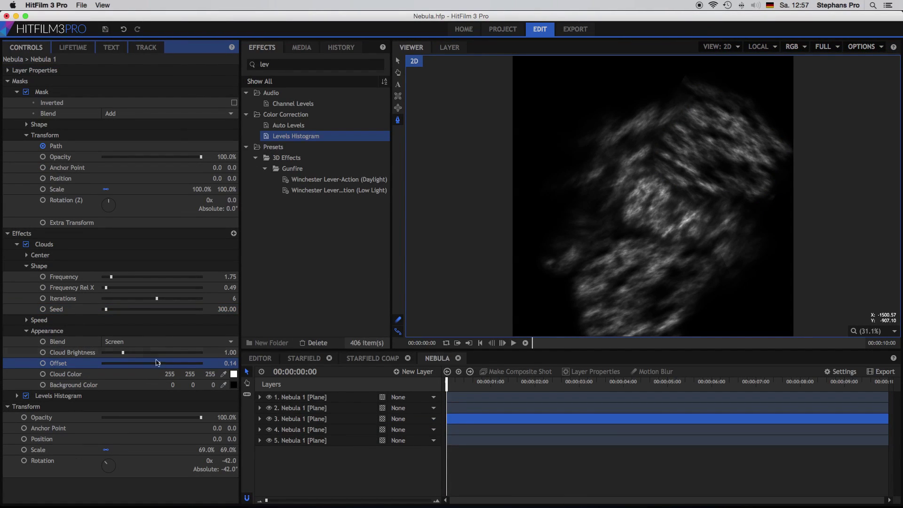
pyautogui.click(26, 255)
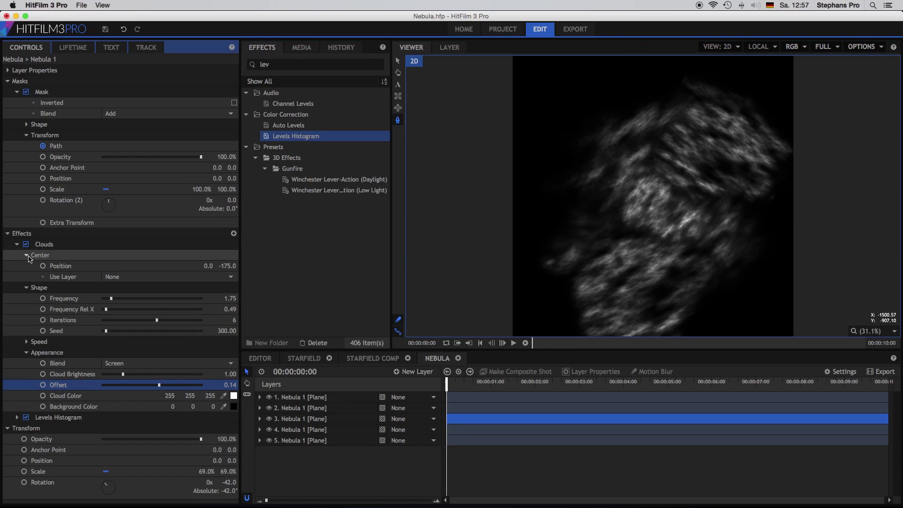
pyautogui.moveTo(219, 266)
pyautogui.mouseDown()
pyautogui.moveTo(207, 266)
pyautogui.moveTo(227, 268)
pyautogui.mouseUp()
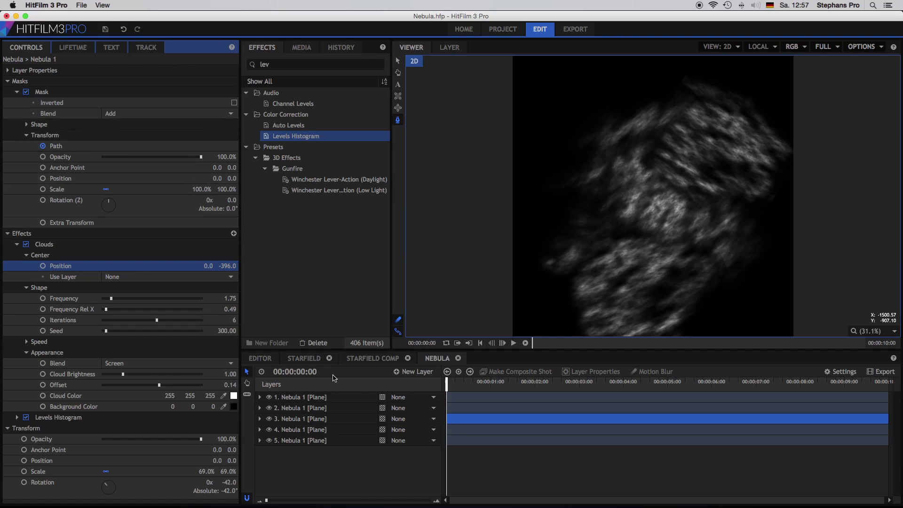
# - Duplicate the layer with Ctrl+D and raise the top copy's Cloud Brightness to 1.4
pyautogui.click(292, 419)
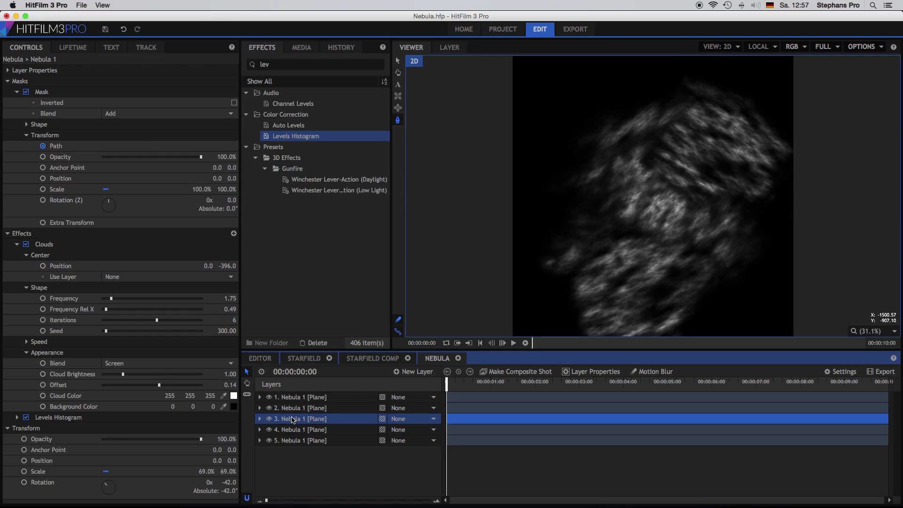
pyautogui.press('super+d')
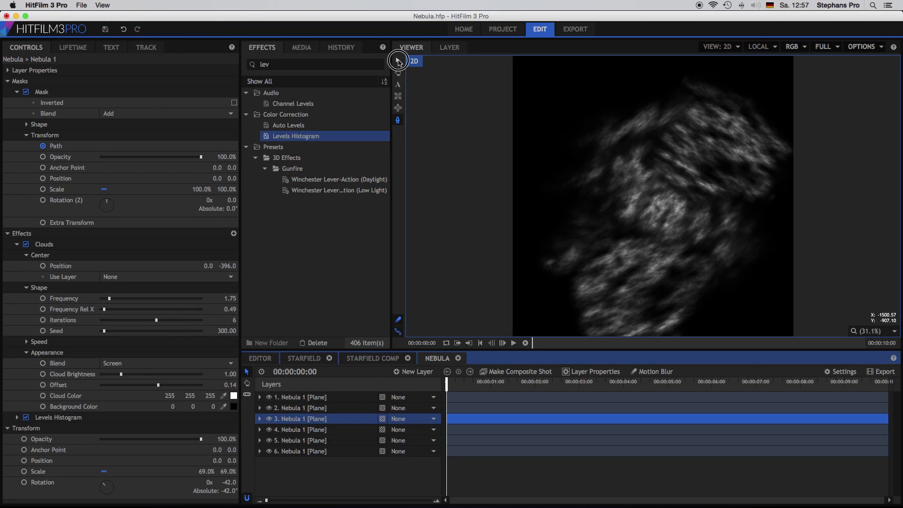
pyautogui.click(448, 97)
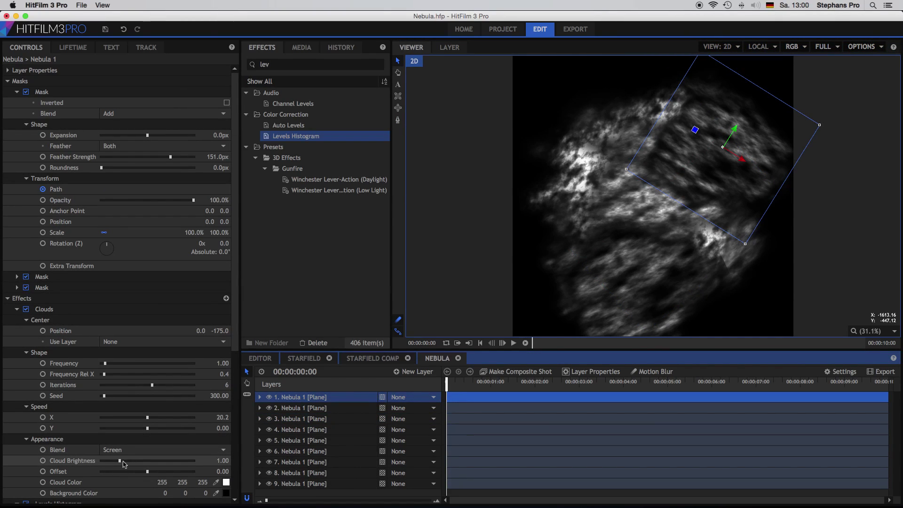
pyautogui.moveTo(123, 462); pyautogui.dragTo(127, 462)
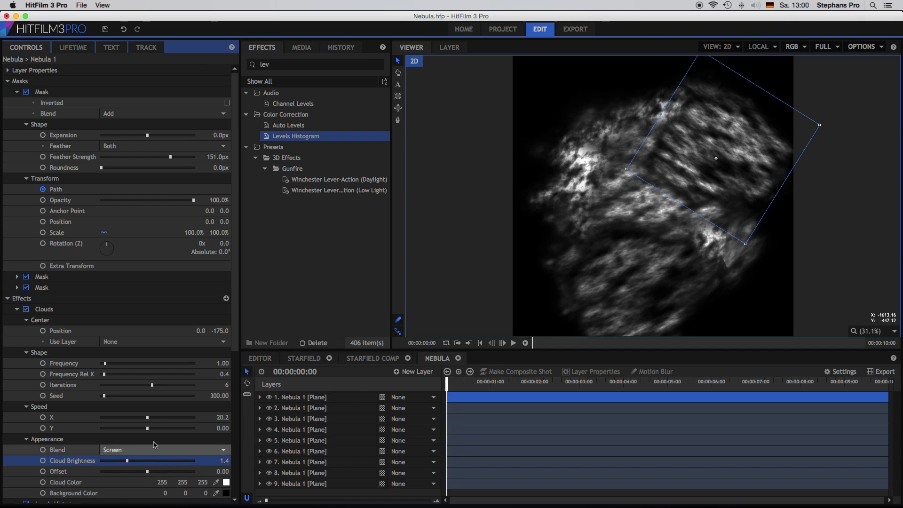
pyautogui.click(314, 273)
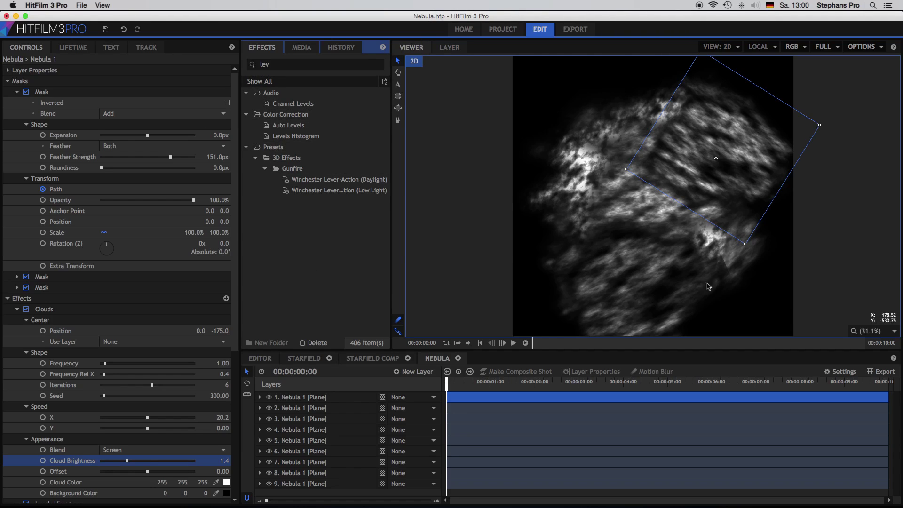
# - Export as QuickTime with the Apple ProRes 422 codec and Export Audio unchecked
pyautogui.click(870, 375)
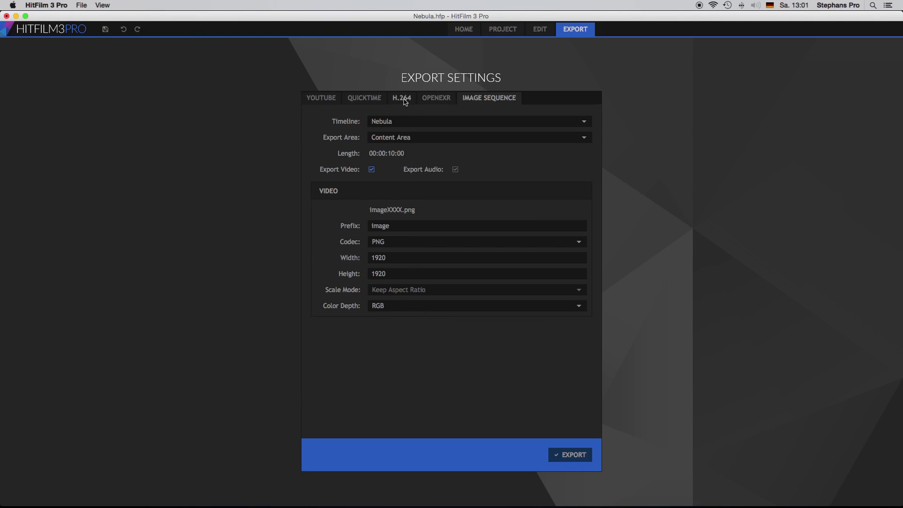
pyautogui.click(366, 100)
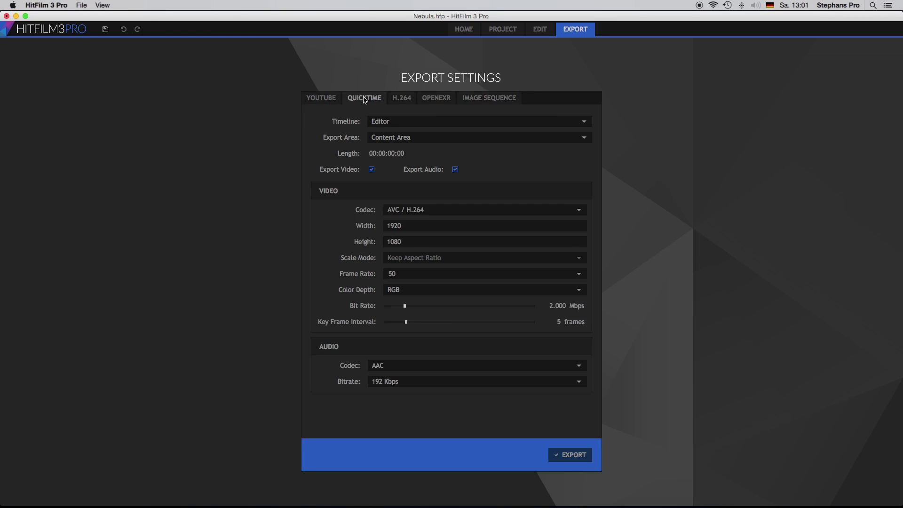
pyautogui.click(474, 209)
pyautogui.click(456, 228)
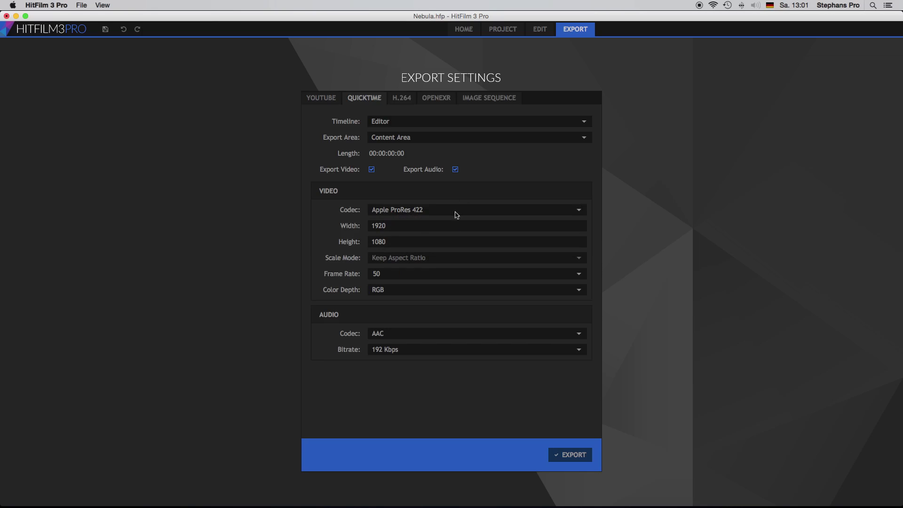
pyautogui.click(456, 169)
# - Export the Nebula comp as the movie 'Nebula 1' into the Hit Film Tutorials folder
pyautogui.click(575, 456)
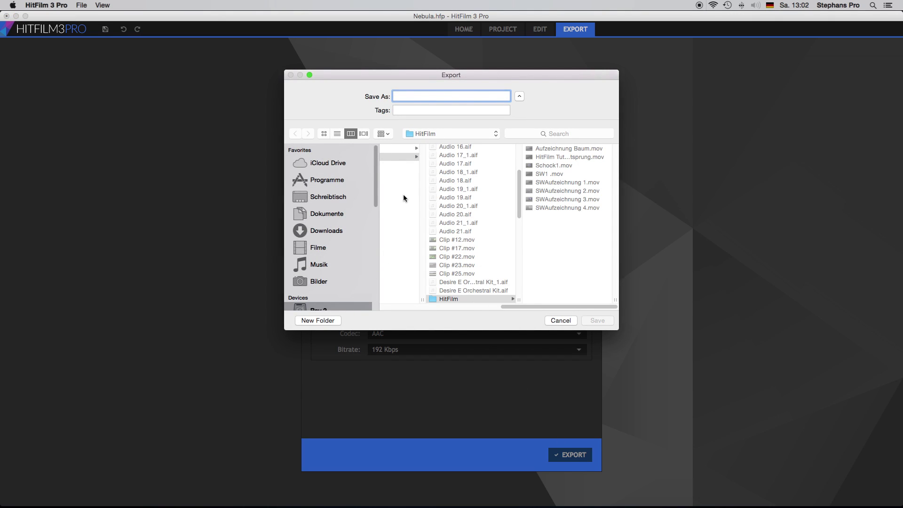
pyautogui.hscroll(-3, 402, 193)
pyautogui.click(420, 192)
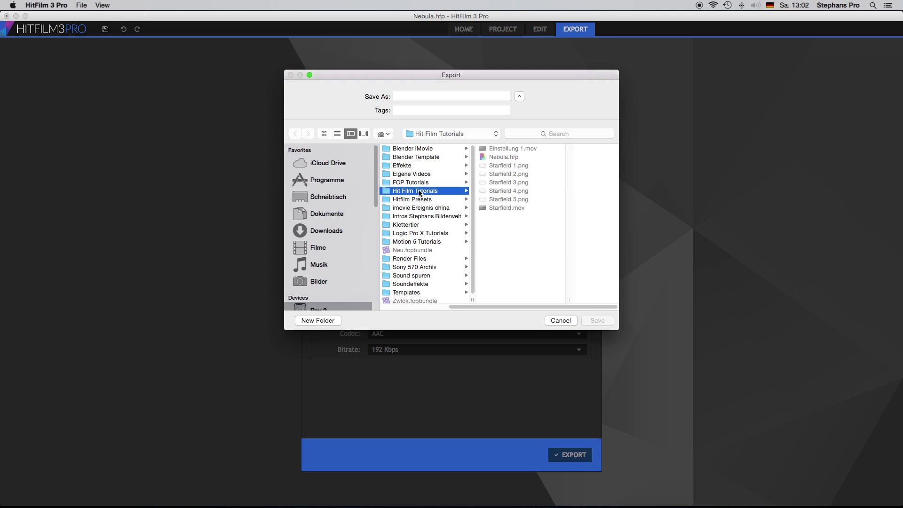
pyautogui.click(416, 95)
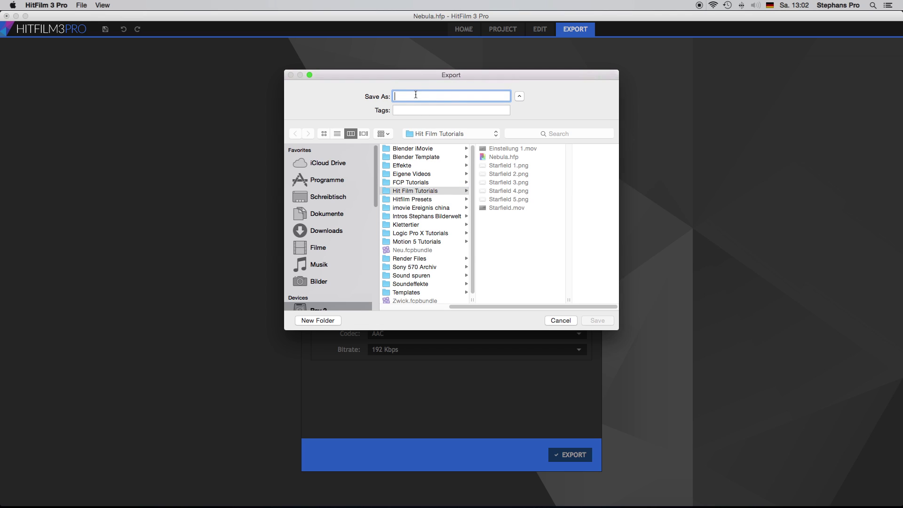
pyautogui.write('Nebula 1')
pyautogui.press('Return')
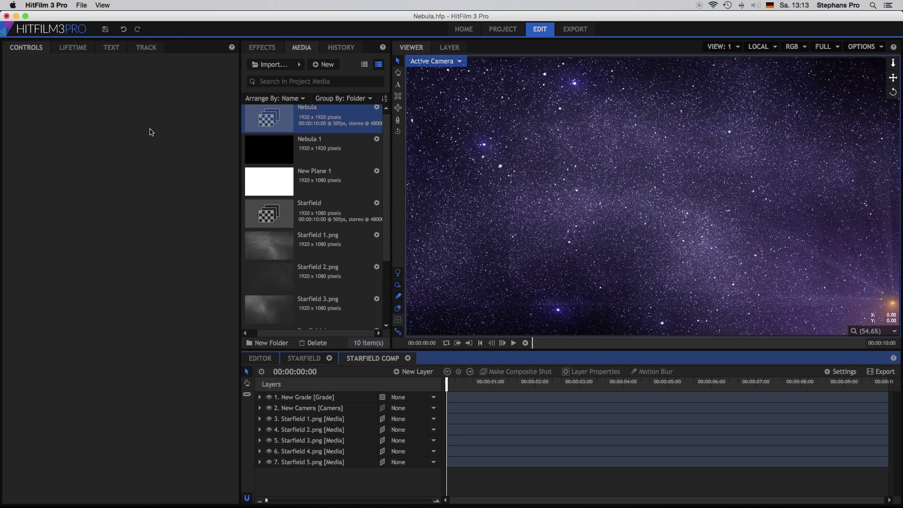
# - Import Nebula 1.mov from the Bay 2 > Filme Hausgemacht > Hit Film Tutorials folder
pyautogui.click(300, 65)
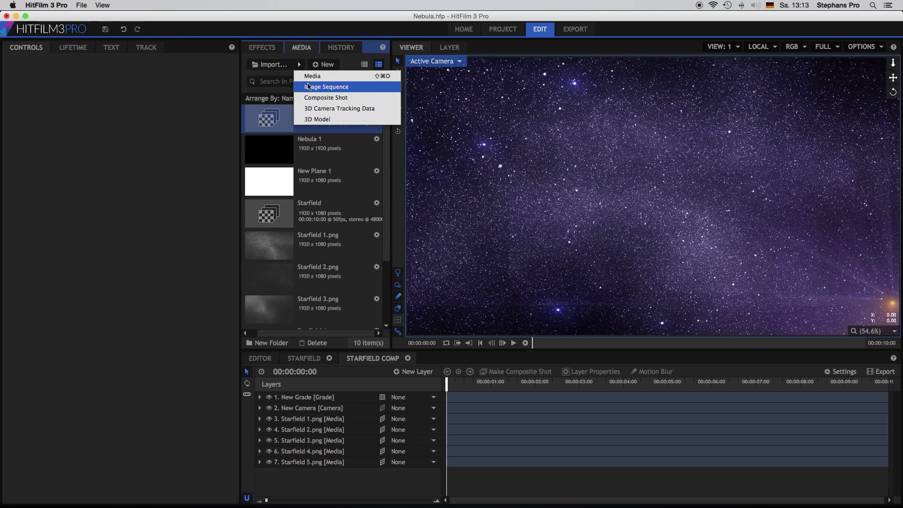
pyautogui.click(307, 76)
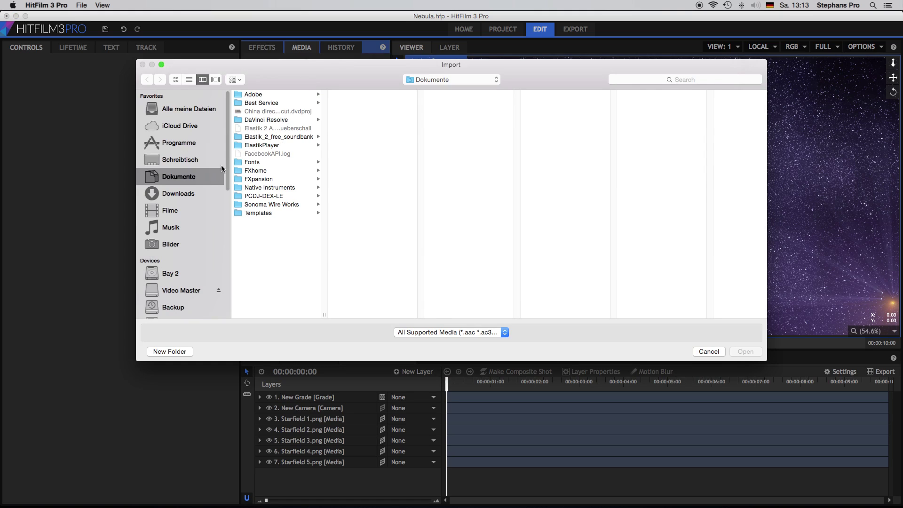
pyautogui.click(201, 277)
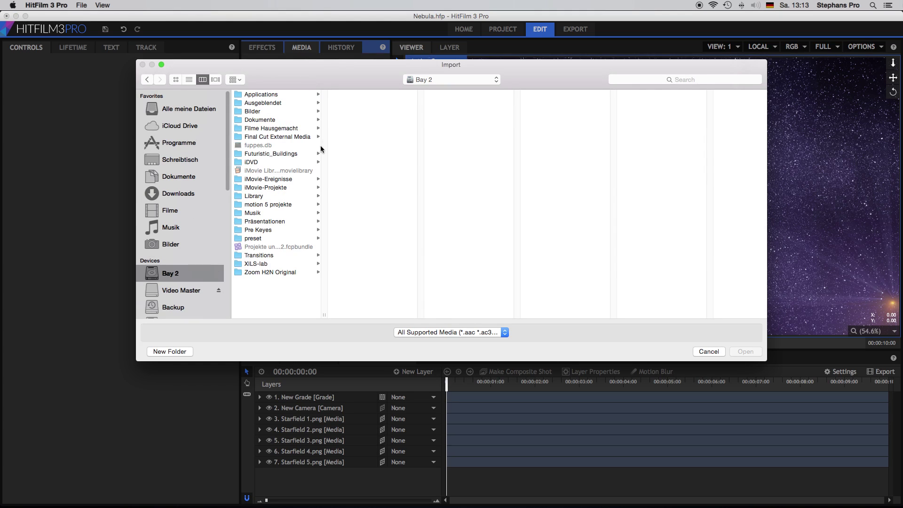
pyautogui.click(298, 128)
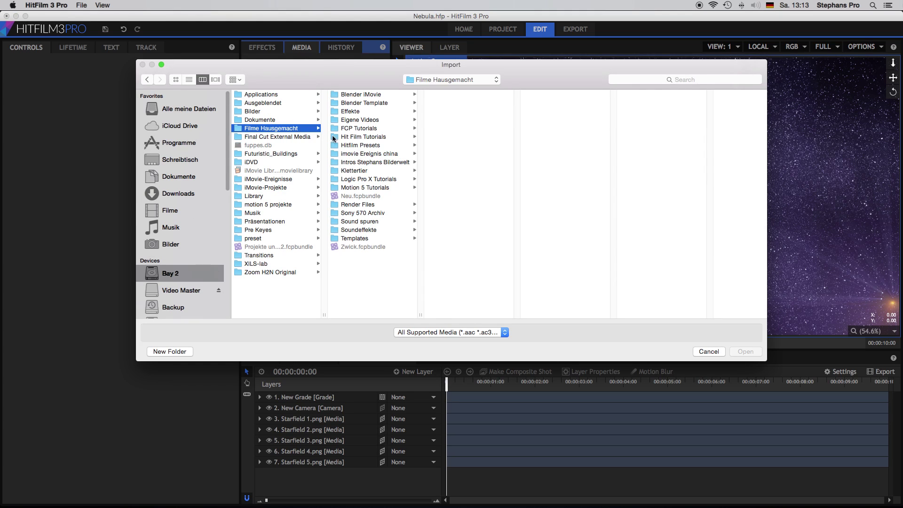
pyautogui.click(377, 137)
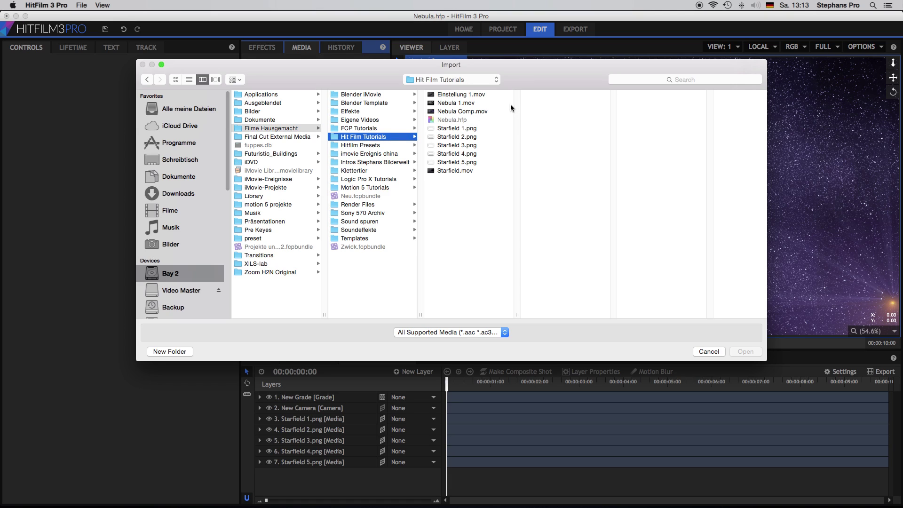
pyautogui.click(456, 105)
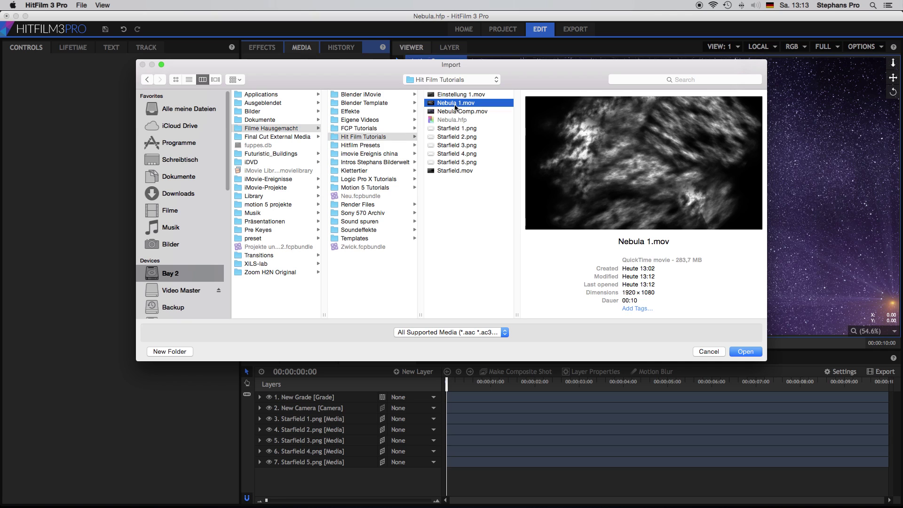
pyautogui.click(746, 352)
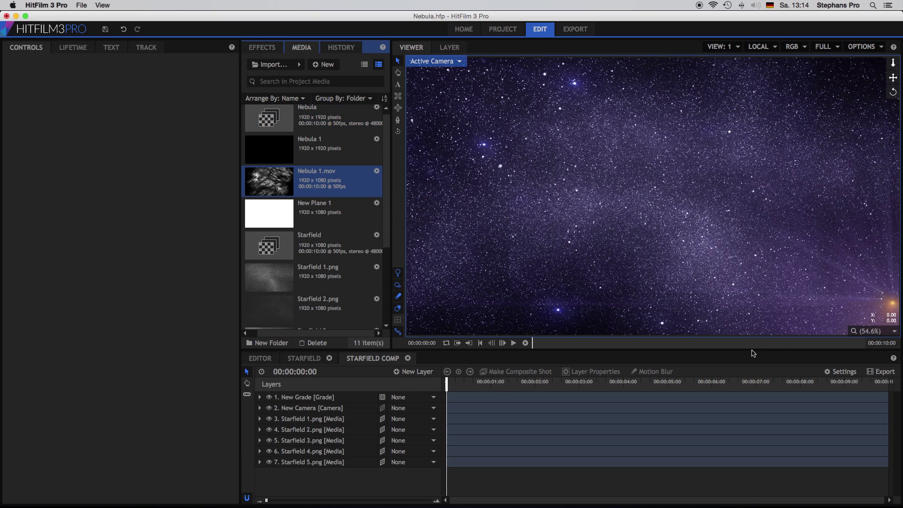
# - Place Nebula 1.mov atop the Starfield Comp with Screen blending and play back the result
pyautogui.moveTo(271, 182); pyautogui.dragTo(293, 397)
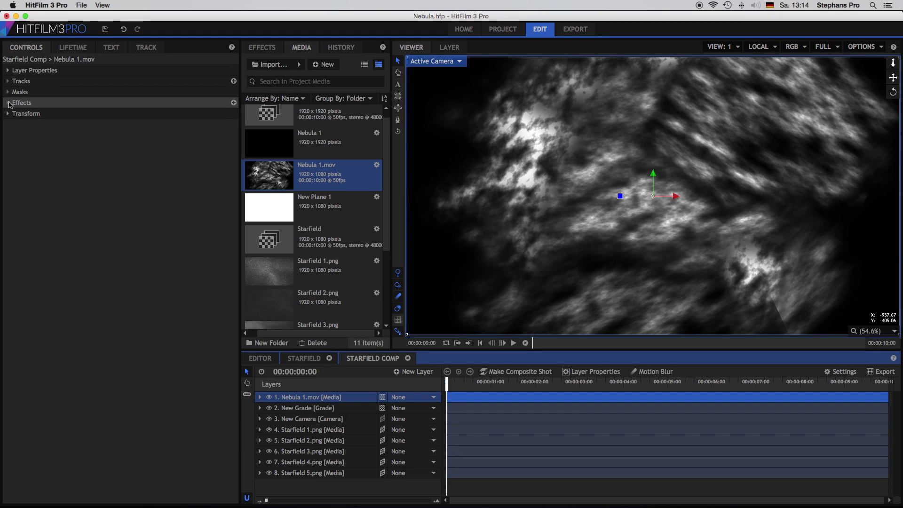
pyautogui.click(8, 71)
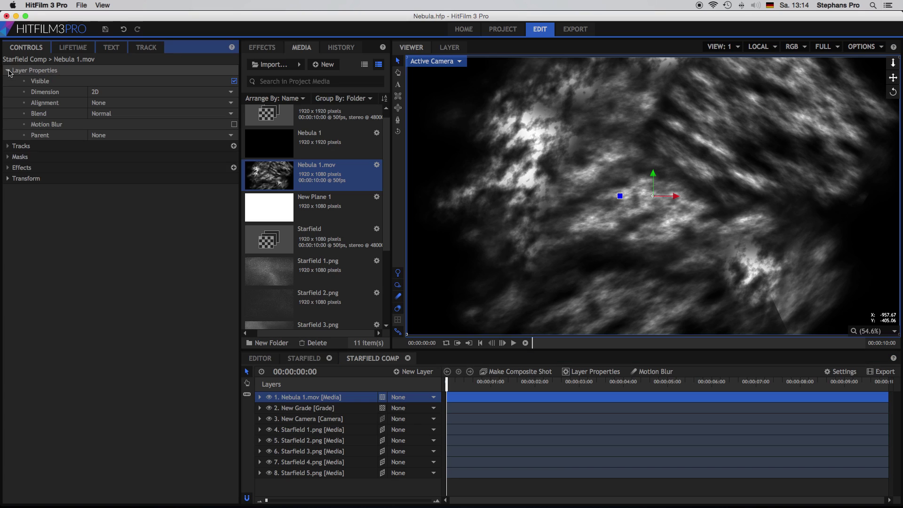
pyautogui.click(203, 116)
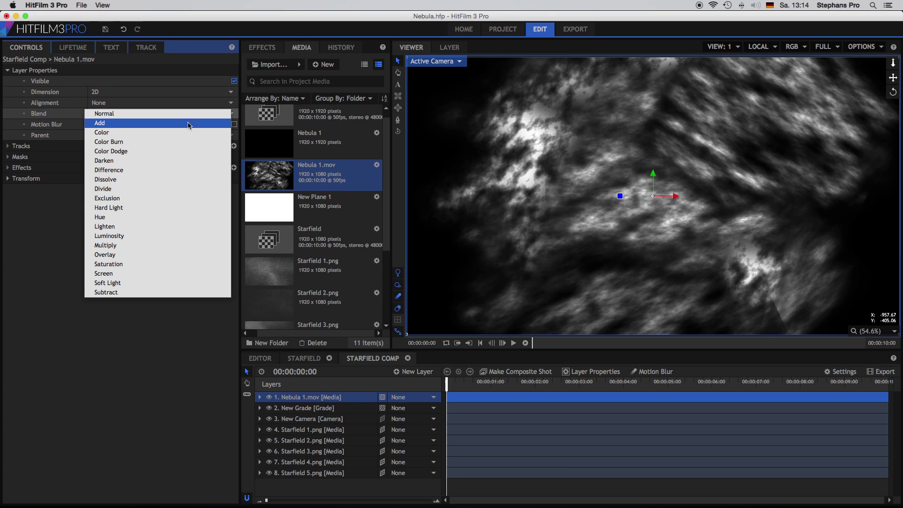
pyautogui.click(123, 274)
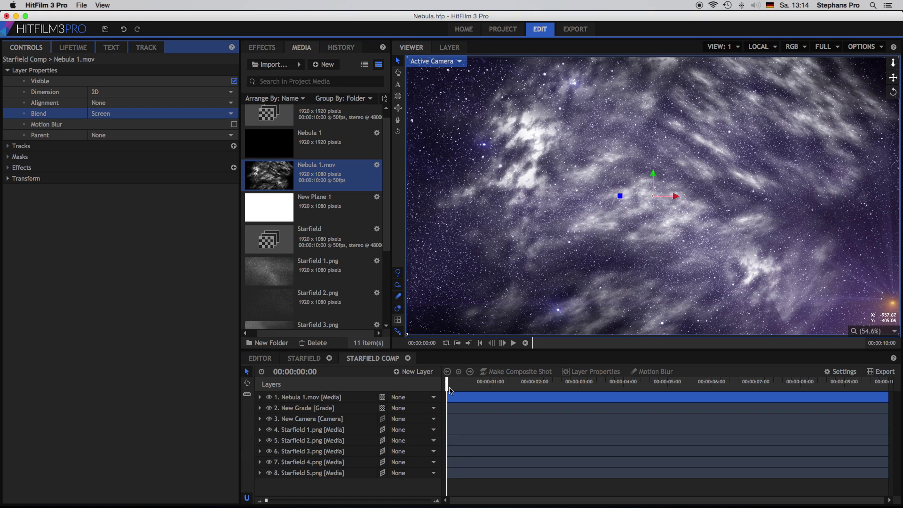
pyautogui.press('space')
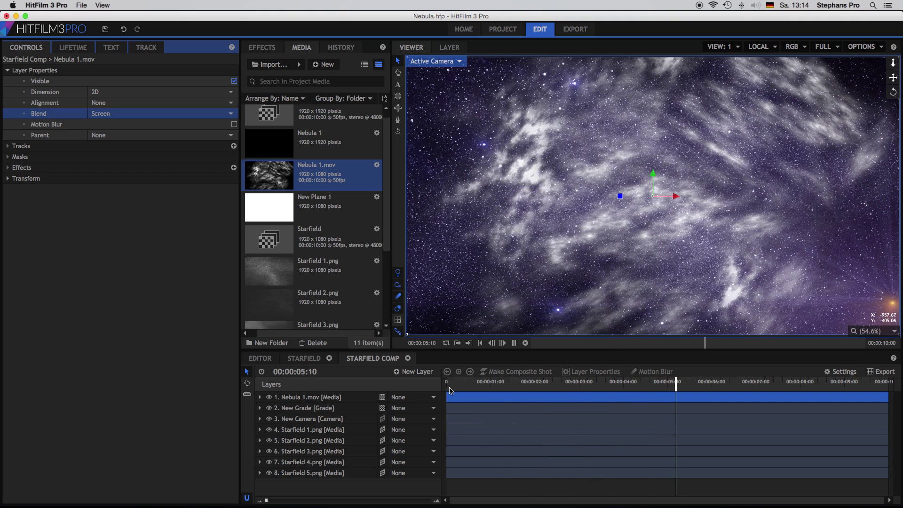
# - Stop playback, search the effects for 'vibr' and apply Color Vibrance to Nebula 1.mov
pyautogui.click(469, 381)
pyautogui.click(262, 47)
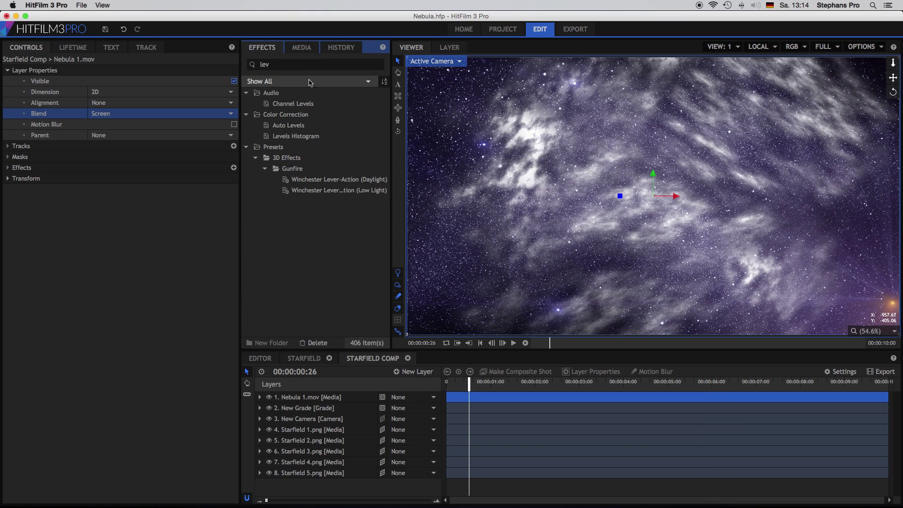
pyautogui.click(297, 64)
pyautogui.press('super+a')
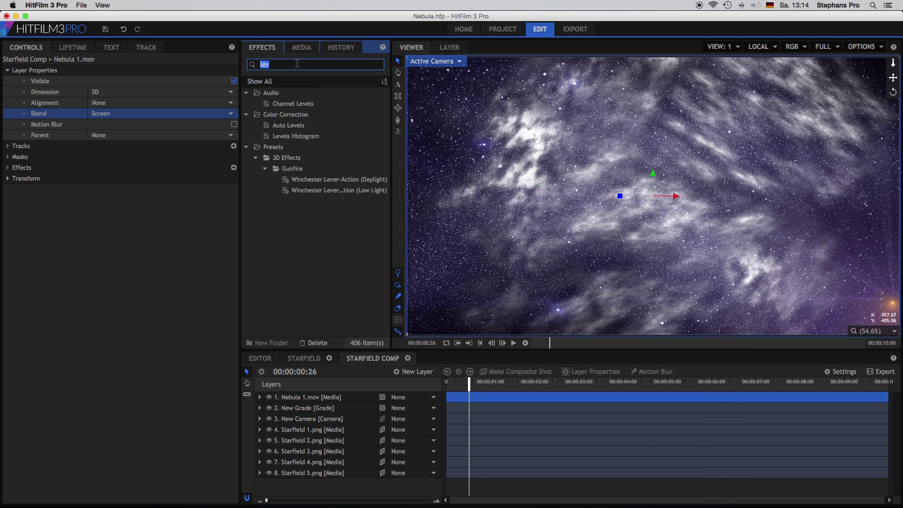
pyautogui.write('vibr')
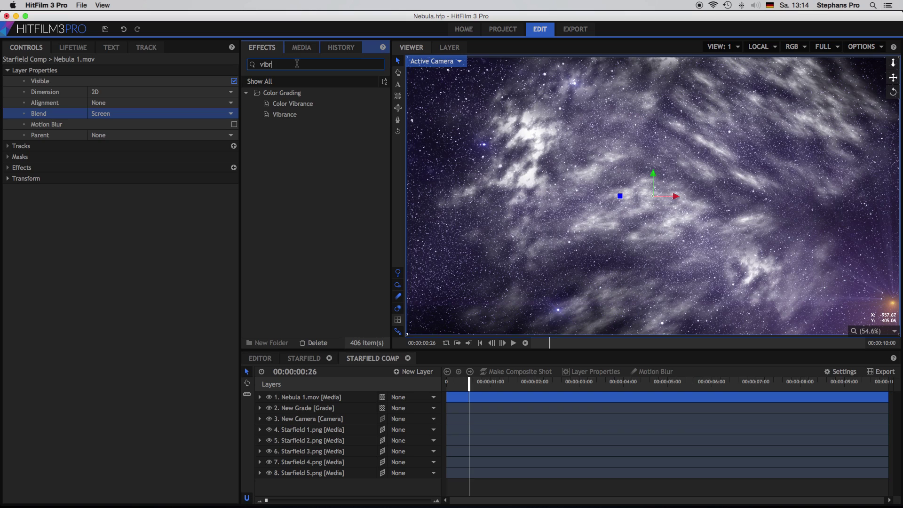
pyautogui.moveTo(302, 104); pyautogui.dragTo(55, 170)
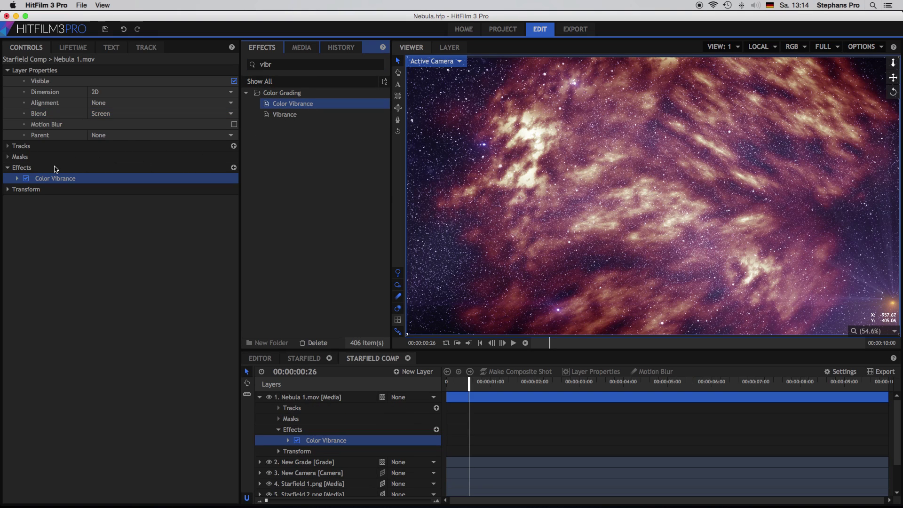
# - Set the Color Vibrance tint to red 185, 22, 30 and vibrance to about 0.9
pyautogui.click(17, 180)
pyautogui.click(234, 190)
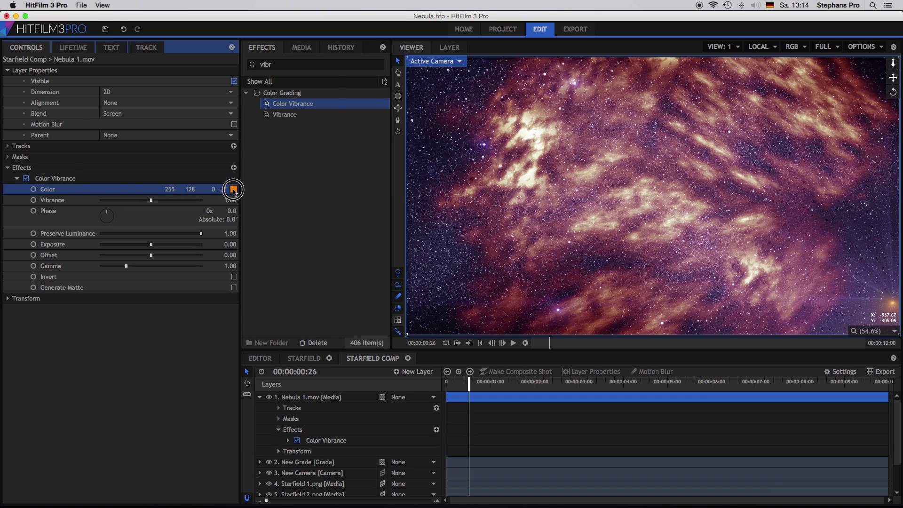
pyautogui.moveTo(317, 165); pyautogui.dragTo(316, 196)
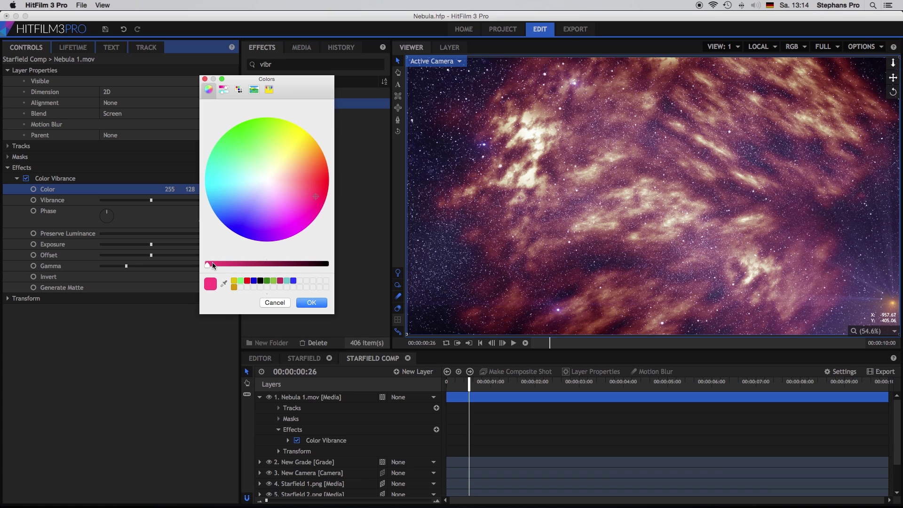
pyautogui.moveTo(213, 266); pyautogui.dragTo(240, 265)
pyautogui.click(320, 197)
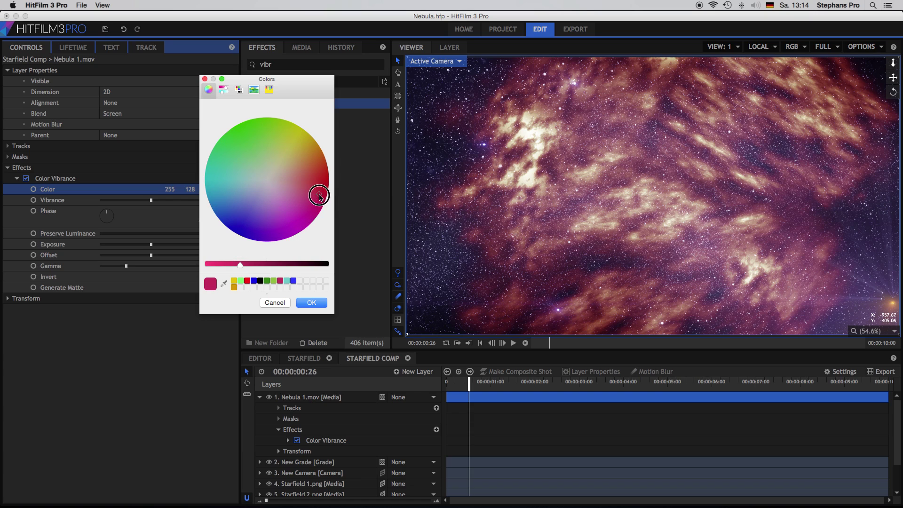
pyautogui.moveTo(320, 197); pyautogui.dragTo(322, 185)
pyautogui.click(312, 303)
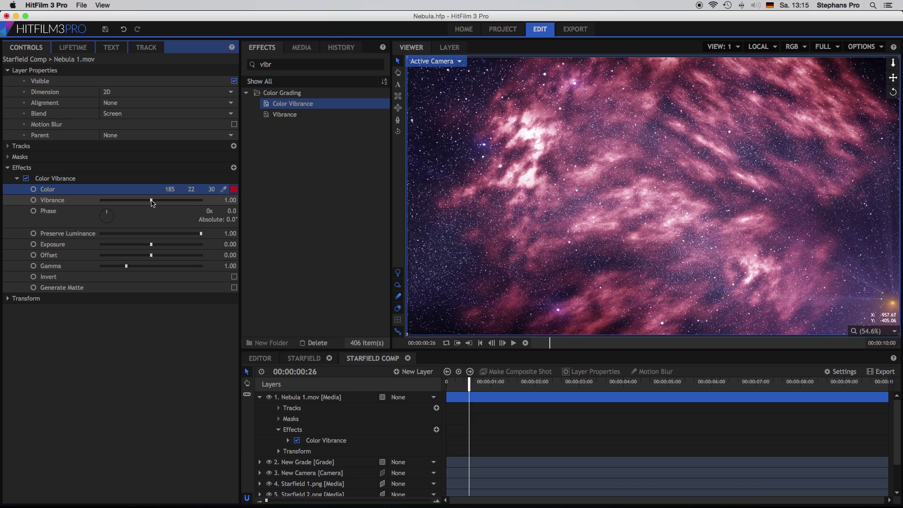
pyautogui.moveTo(151, 203)
pyautogui.mouseDown()
pyautogui.moveTo(172, 203)
pyautogui.moveTo(141, 203)
pyautogui.mouseUp()
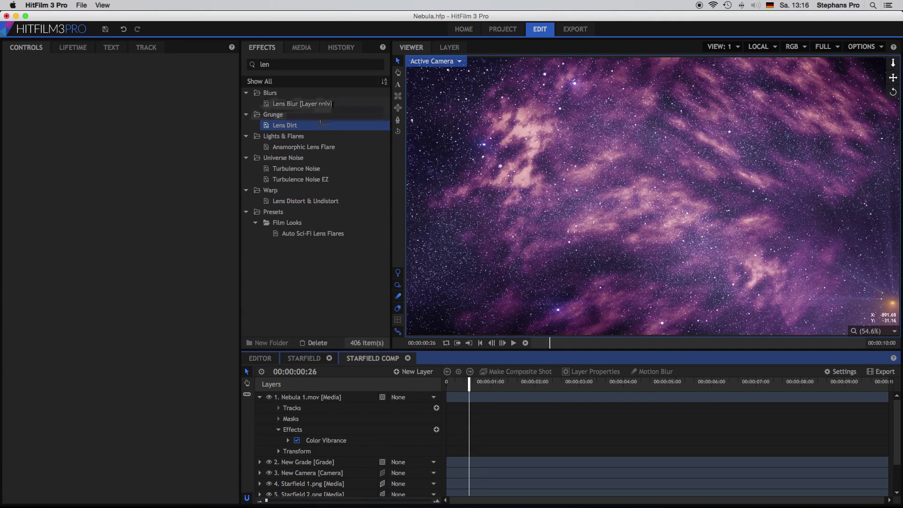
# - Add Lens Dirt to Nebula 1.mov (threshold 0.36, intensity 2.5, blur 40, pivot 20.7) and scrub to preview
pyautogui.moveTo(316, 125); pyautogui.dragTo(313, 447)
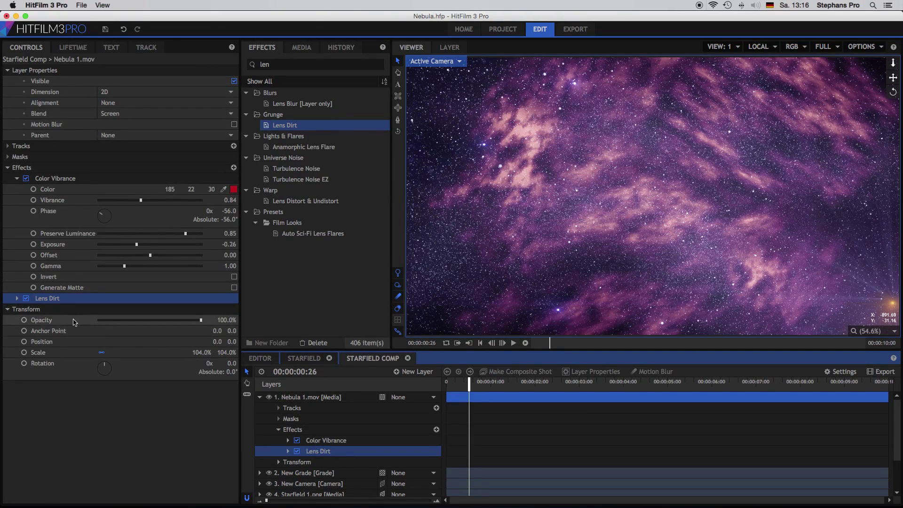
pyautogui.click(17, 298)
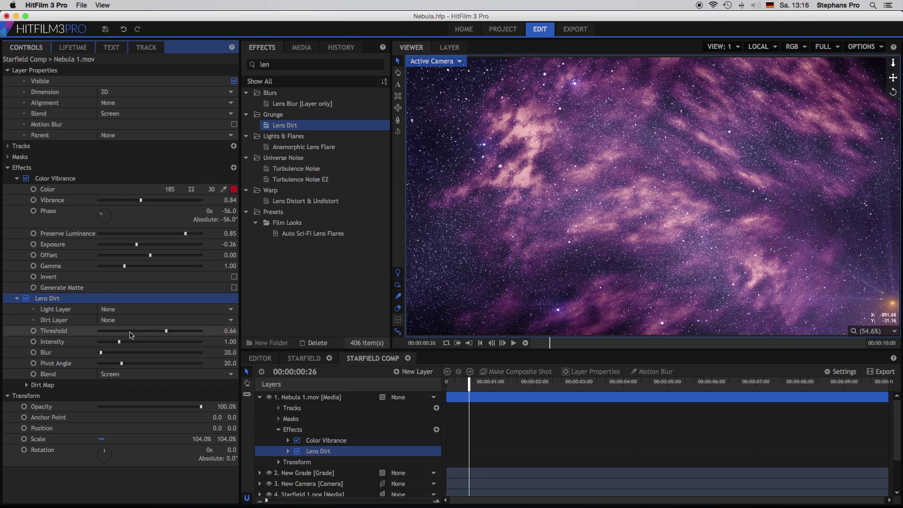
pyautogui.moveTo(136, 333)
pyautogui.mouseDown()
pyautogui.moveTo(110, 329)
pyautogui.moveTo(130, 347)
pyautogui.moveTo(157, 343)
pyautogui.moveTo(113, 352)
pyautogui.mouseUp()
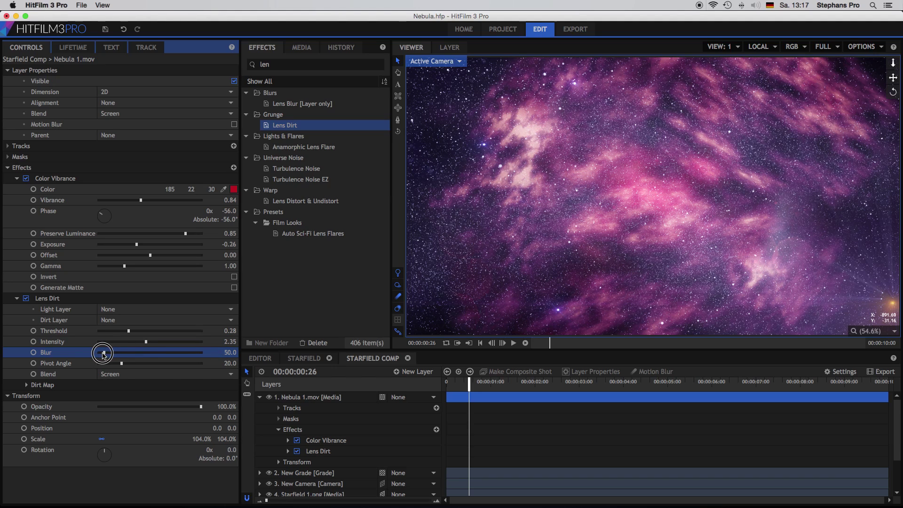
pyautogui.moveTo(121, 363)
pyautogui.mouseDown()
pyautogui.moveTo(151, 365)
pyautogui.moveTo(94, 366)
pyautogui.moveTo(122, 366)
pyautogui.mouseUp()
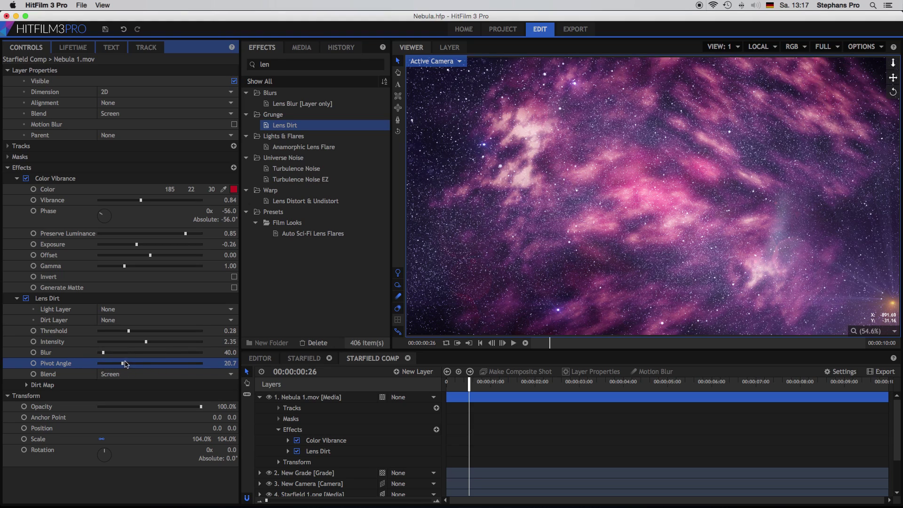
pyautogui.moveTo(129, 332); pyautogui.dragTo(150, 343)
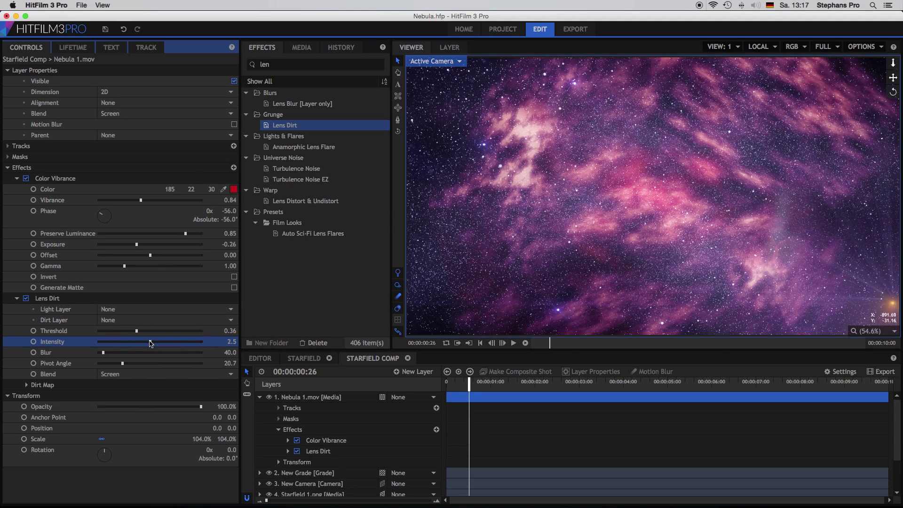
pyautogui.moveTo(471, 388); pyautogui.dragTo(551, 389)
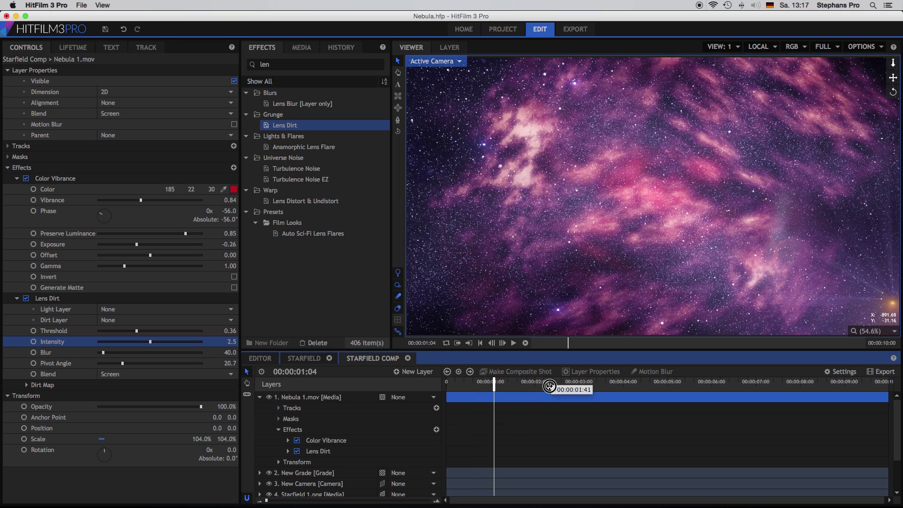
pyautogui.moveTo(623, 396); pyautogui.dragTo(434, 393)
# - Make Nebula 1.mov a 3D Plane and scrub the New Camera's Position Z depth
pyautogui.click(399, 419)
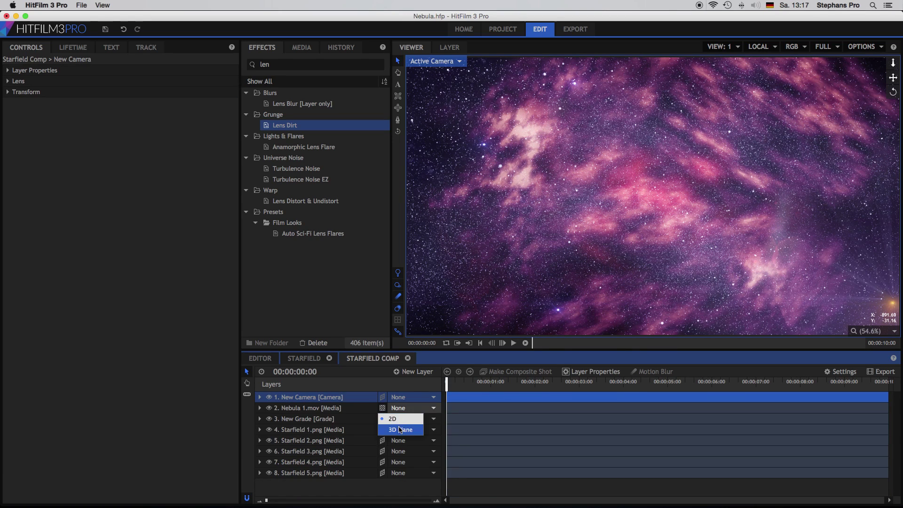
pyautogui.click(403, 429)
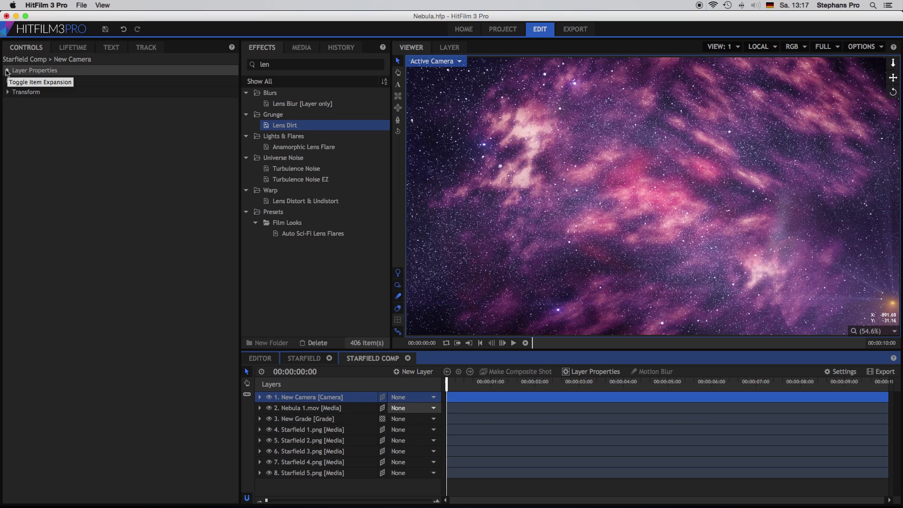
pyautogui.click(8, 92)
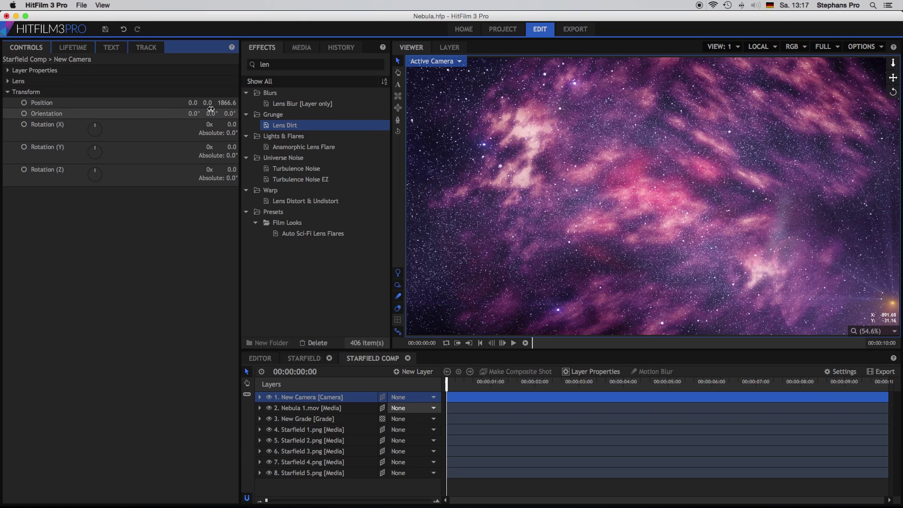
pyautogui.click(224, 104)
pyautogui.moveTo(224, 103)
pyautogui.mouseDown()
pyautogui.moveTo(235, 103)
pyautogui.moveTo(224, 103)
pyautogui.mouseUp()
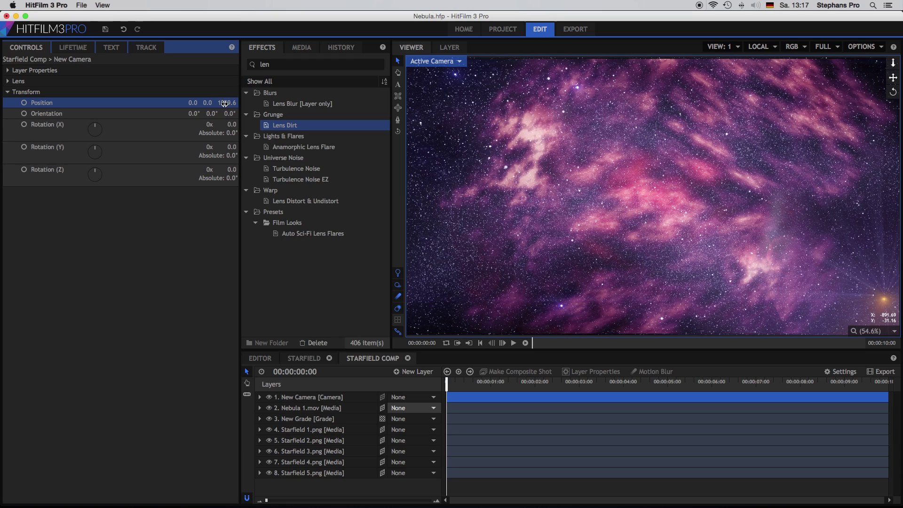
# - Set a starting camera position keyframe at frame 0 and reset its Y rotation to 0
pyautogui.click(24, 103)
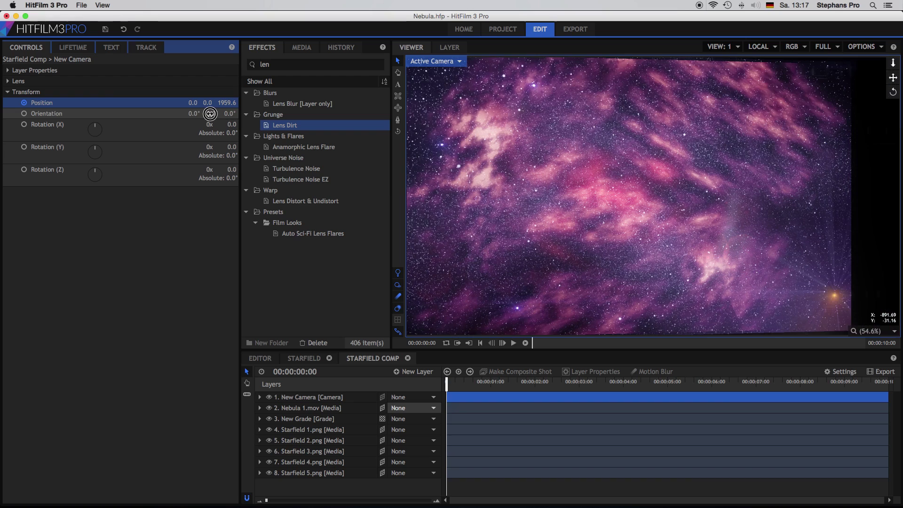
pyautogui.moveTo(209, 114); pyautogui.dragTo(209, 114)
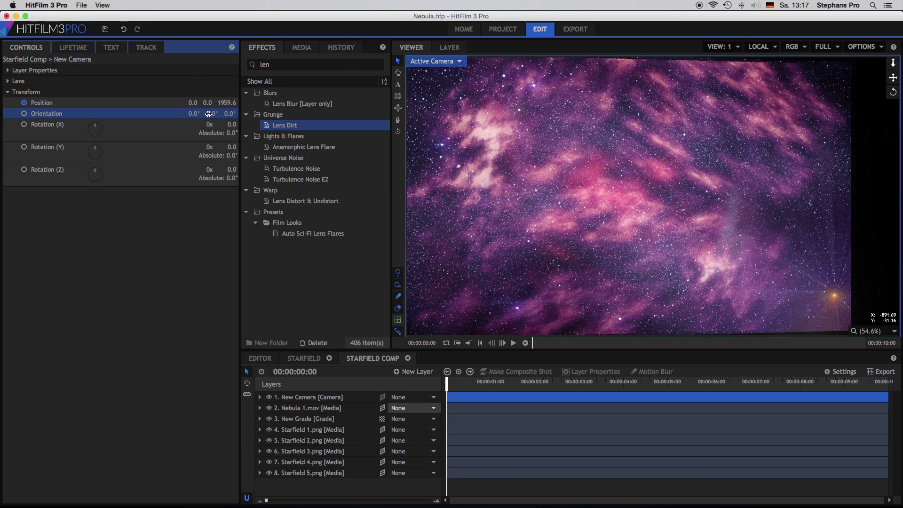
pyautogui.write('0')
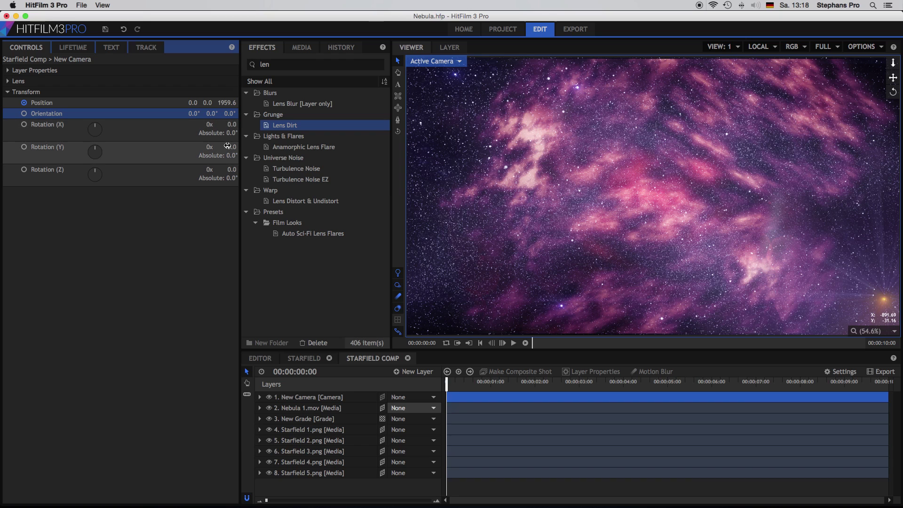
pyautogui.moveTo(231, 147); pyautogui.dragTo(231, 147)
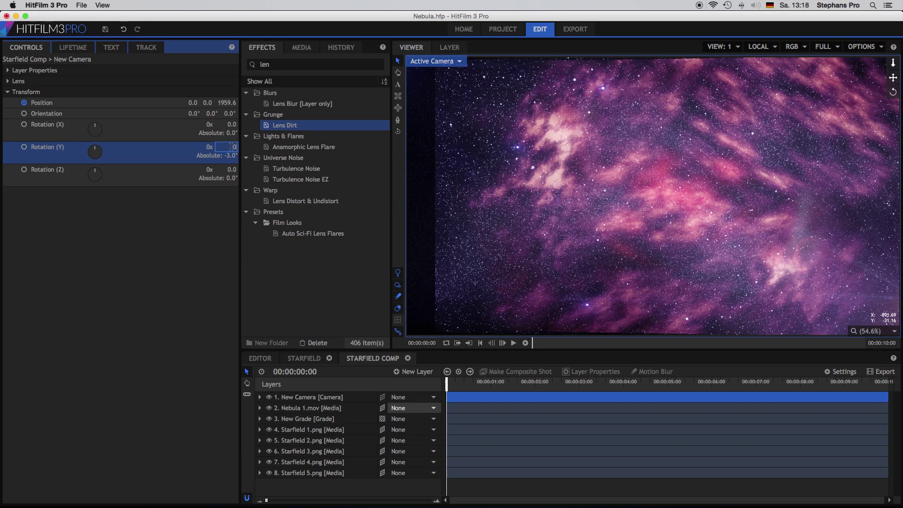
pyautogui.press('Return')
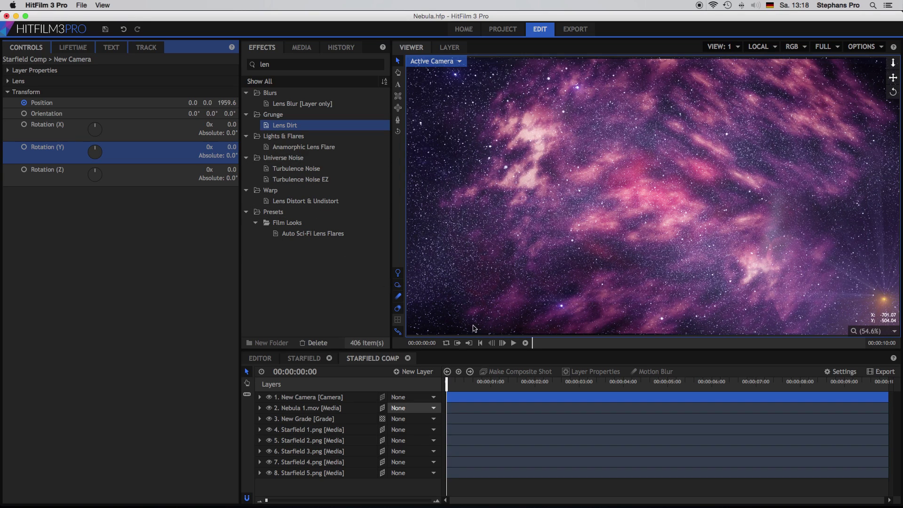
# - At the clip's end, lower the camera's Position Z to push closer, then return to the start
pyautogui.moveTo(446, 385); pyautogui.dragTo(888, 384)
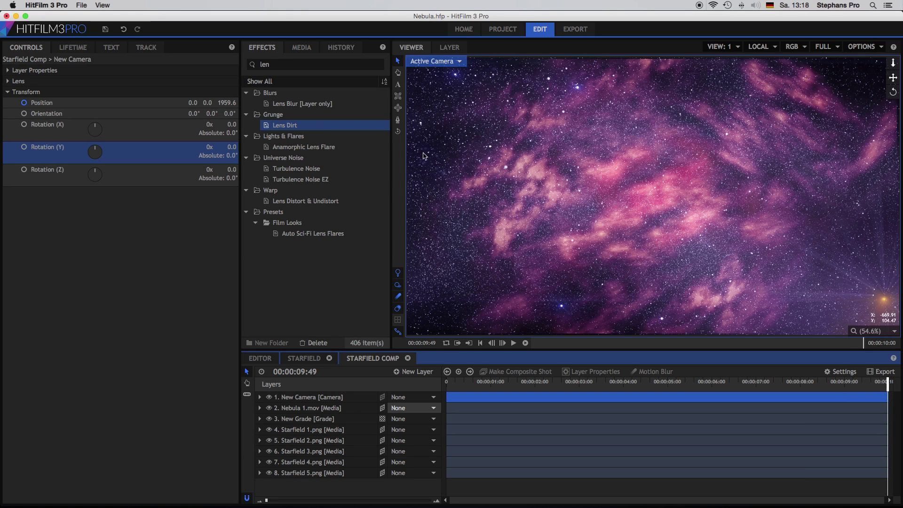
pyautogui.click(223, 103)
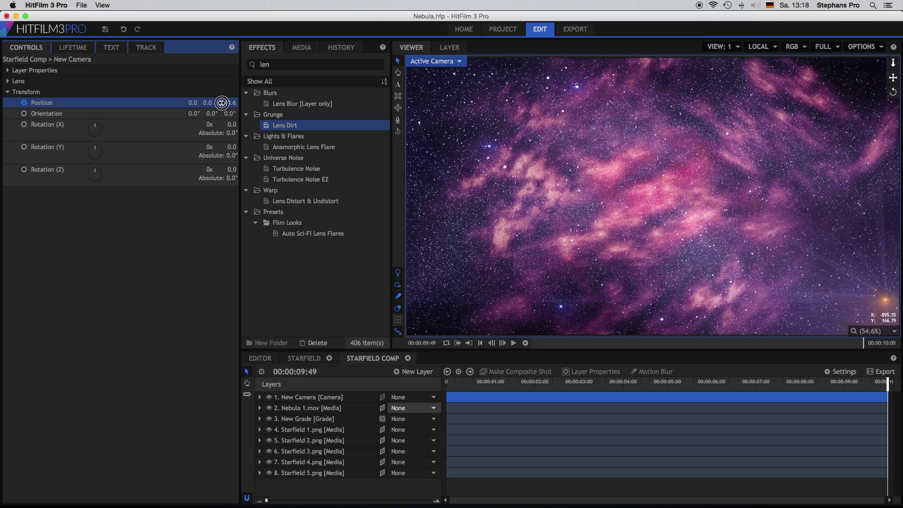
pyautogui.moveTo(222, 103); pyautogui.dragTo(223, 103)
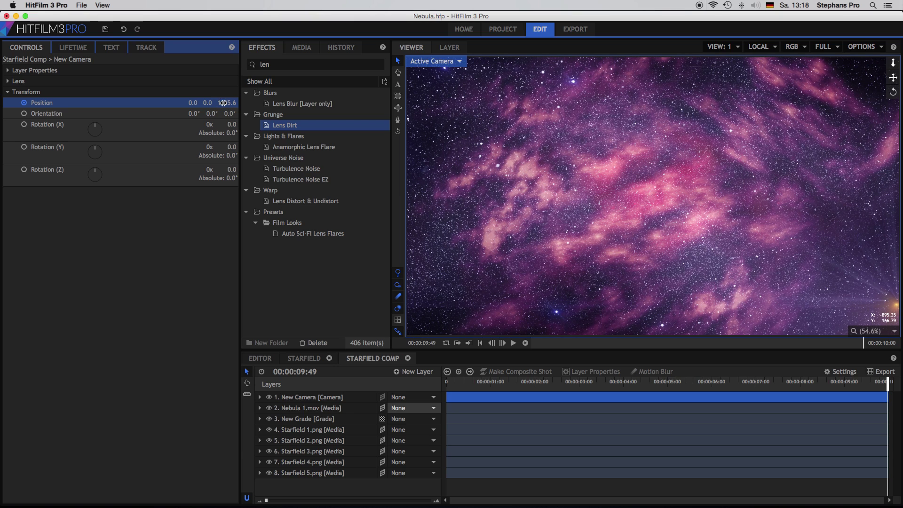
pyautogui.press('Home')
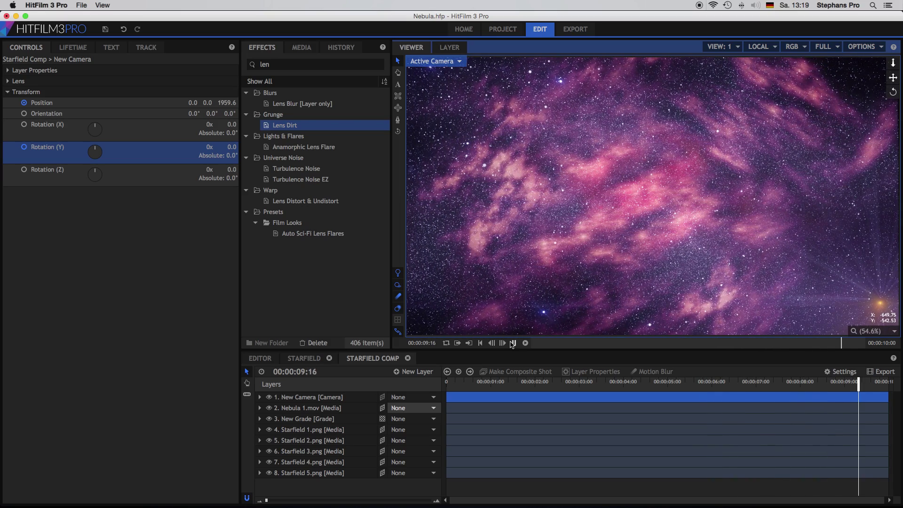
pyautogui.click(513, 343)
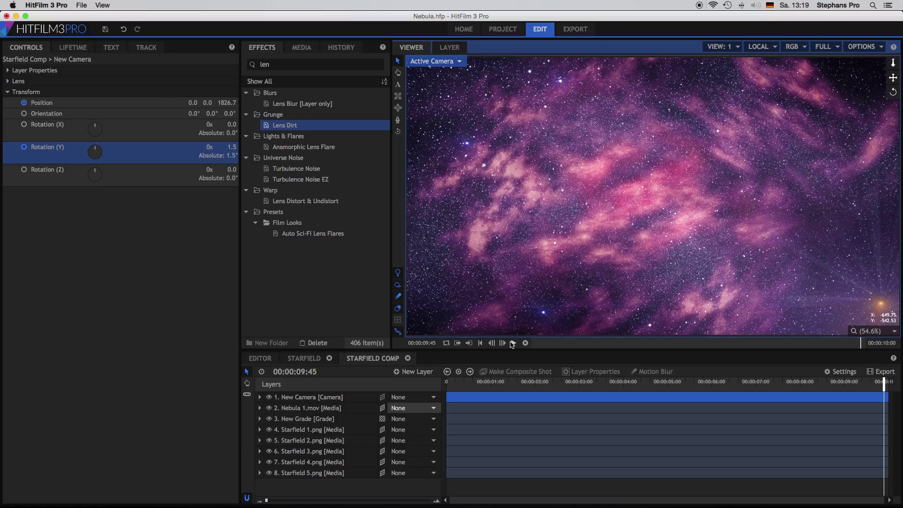